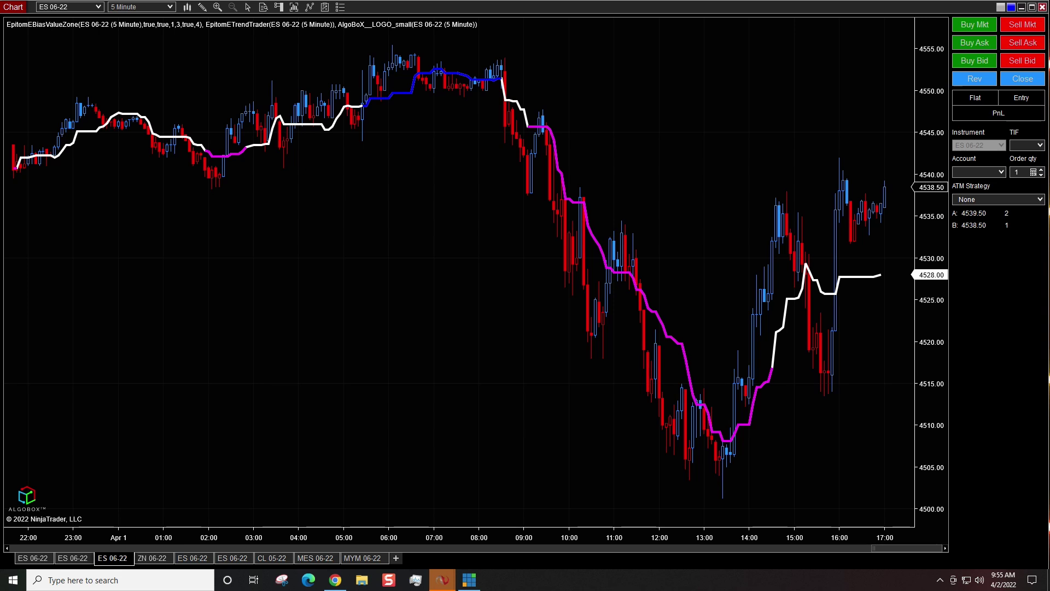
Step: Bring the existing Market Analyzer window and the NinjaTrader Control Center over the chart, arranged so neither covers the other
left_click_drag(411, 0, 319, 145)
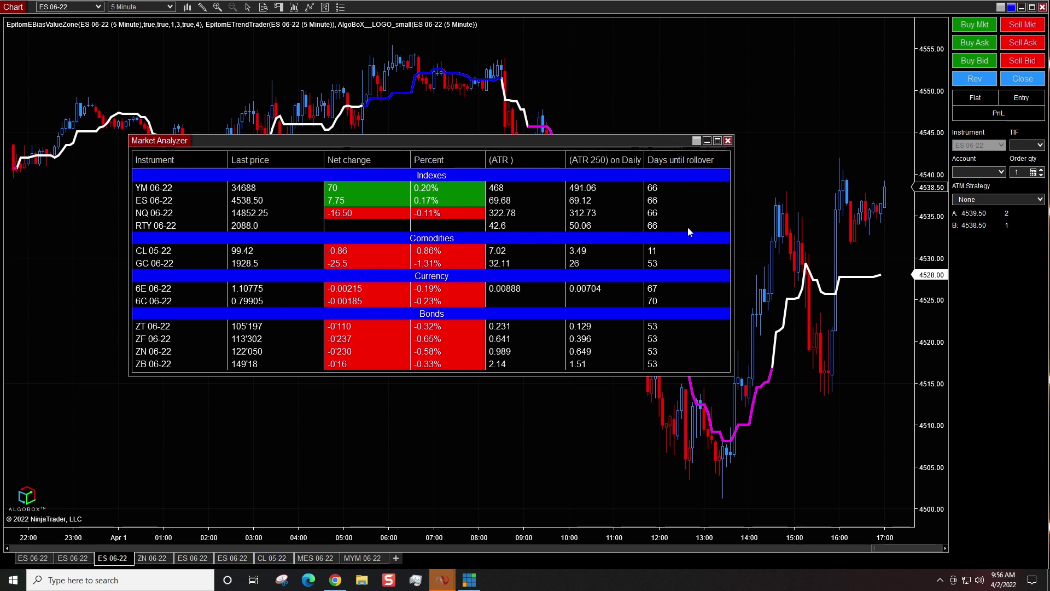
left_click_drag(629, 142, 531, 31)
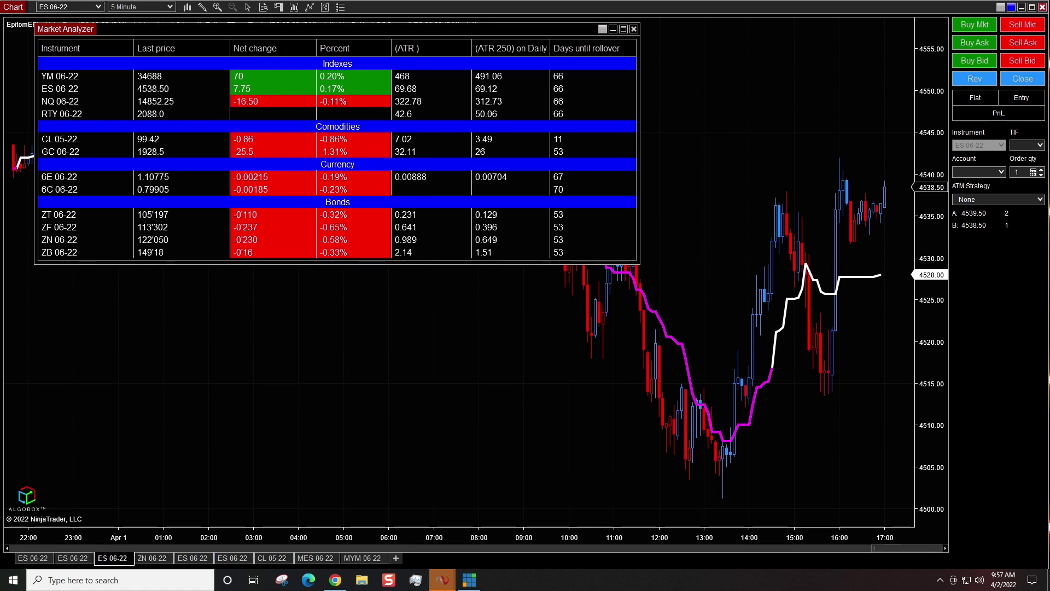
left_click_drag(642, 117, 557, 383)
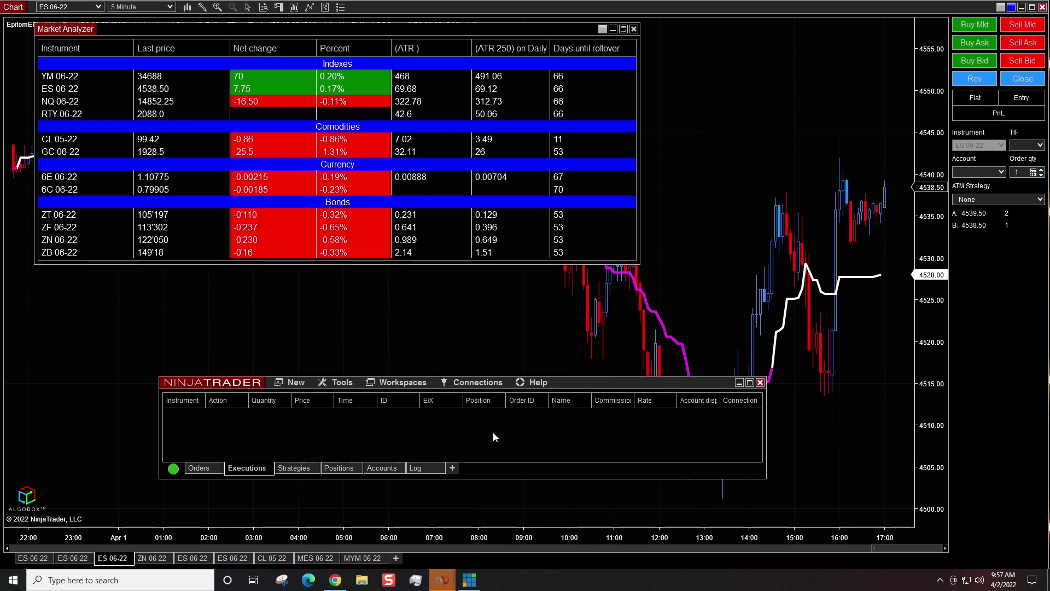
left_click(291, 384)
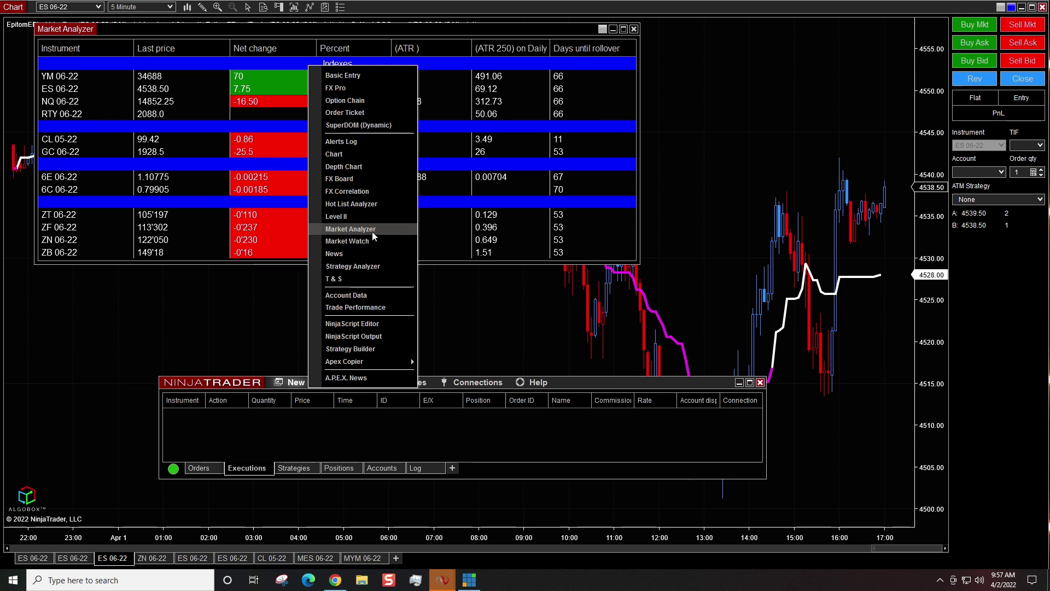
left_click(362, 242)
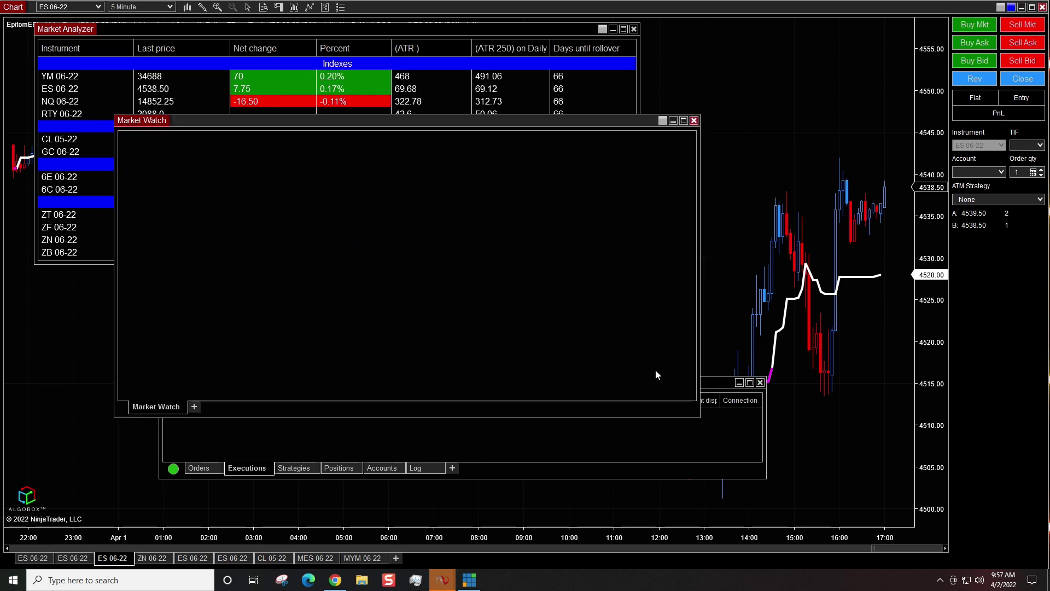
left_click_drag(696, 383, 858, 188)
left_click(892, 213)
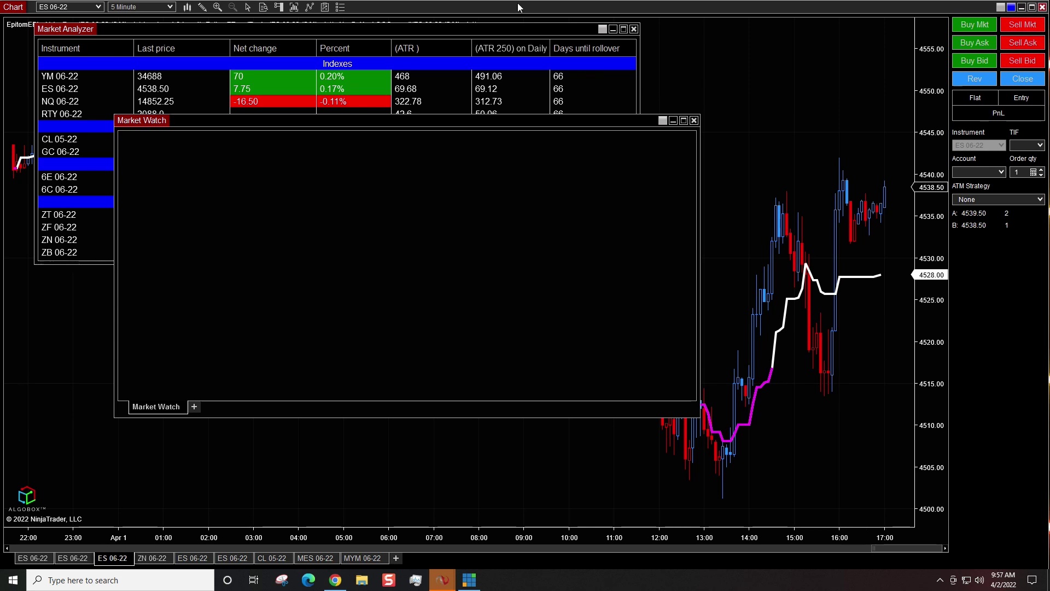
left_click_drag(438, 124, 471, 237)
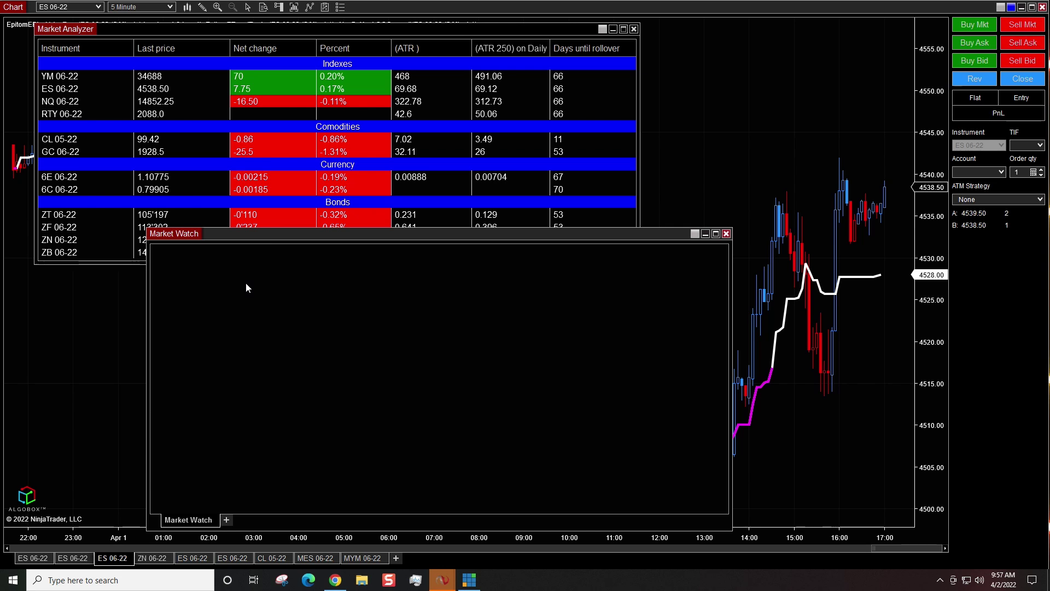
left_click(726, 234)
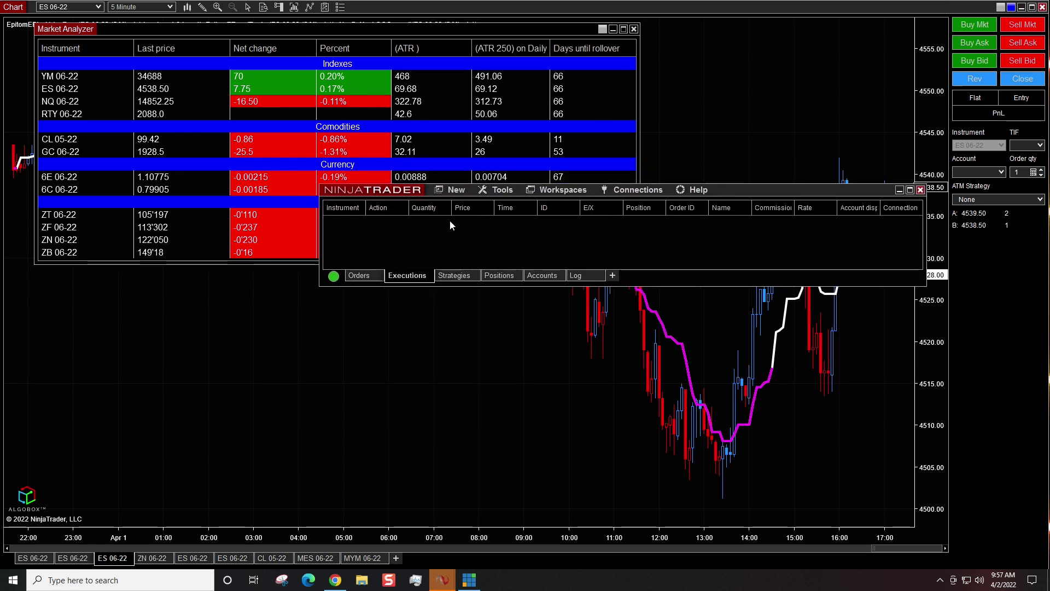
Step: Create a new Market Analyzer window and place it below the existing one
left_click(455, 190)
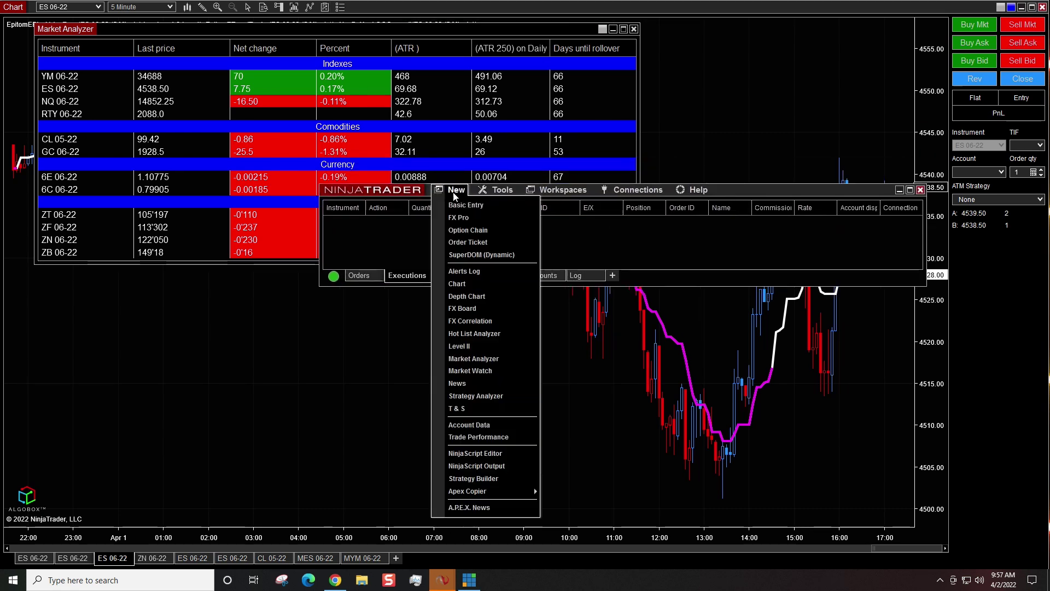
left_click(497, 359)
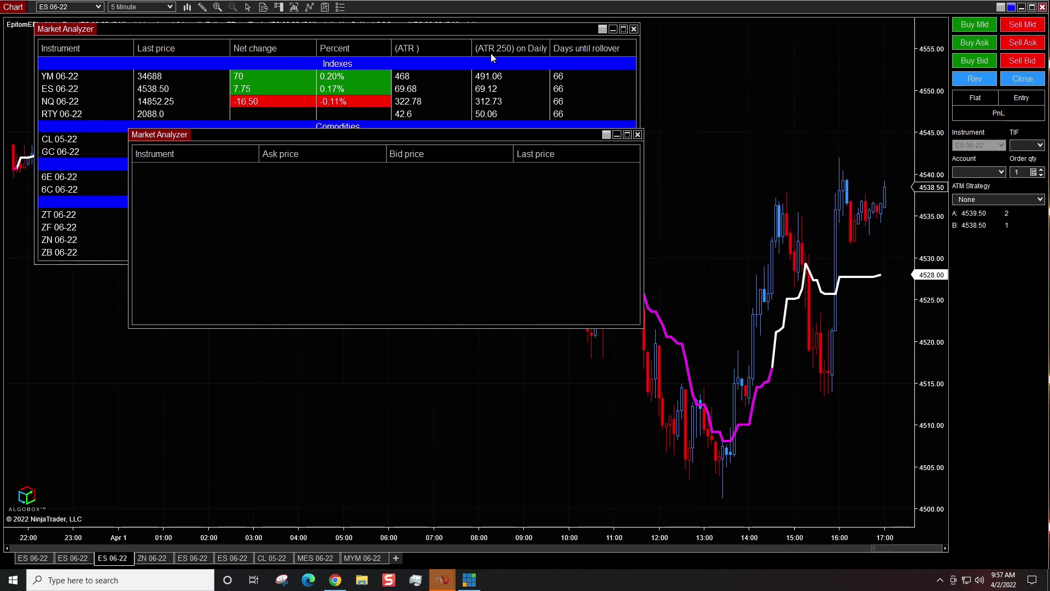
left_click_drag(350, 142, 440, 292)
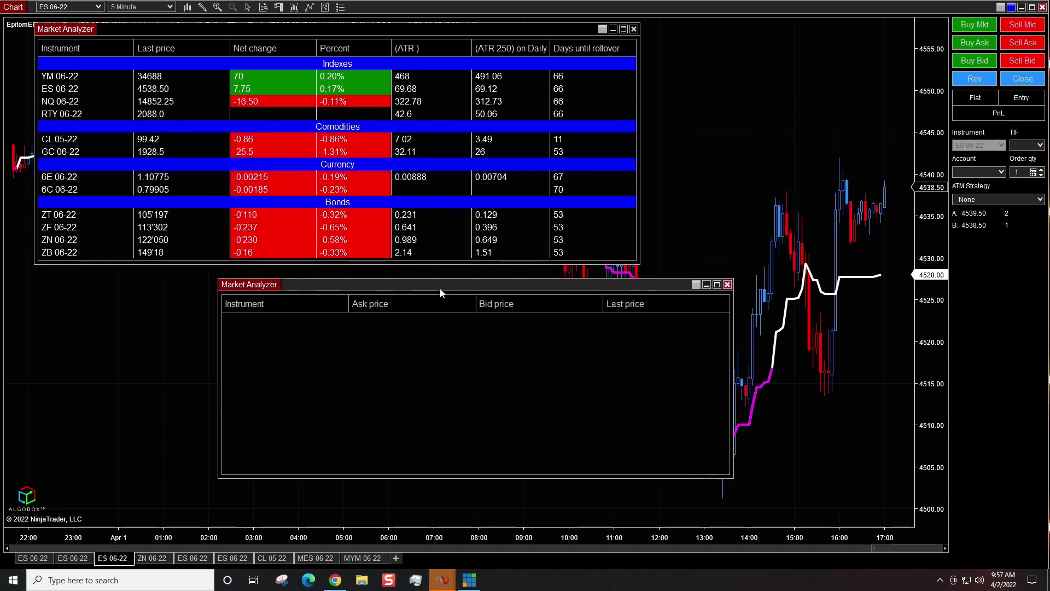
Step: Add a label row named Indexes to the new Market Analyzer
right_click(279, 375)
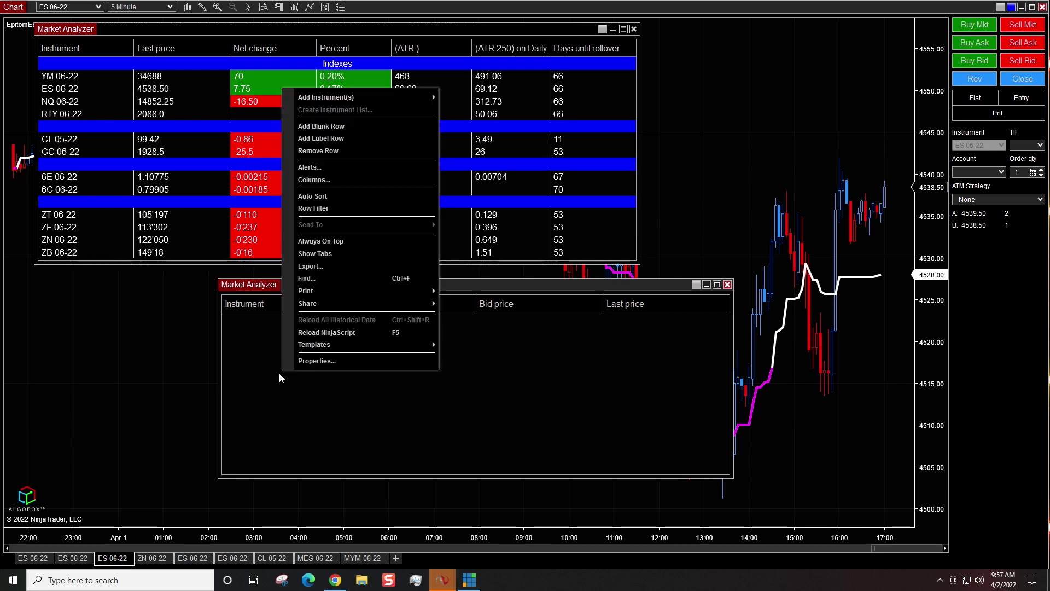
left_click(325, 142)
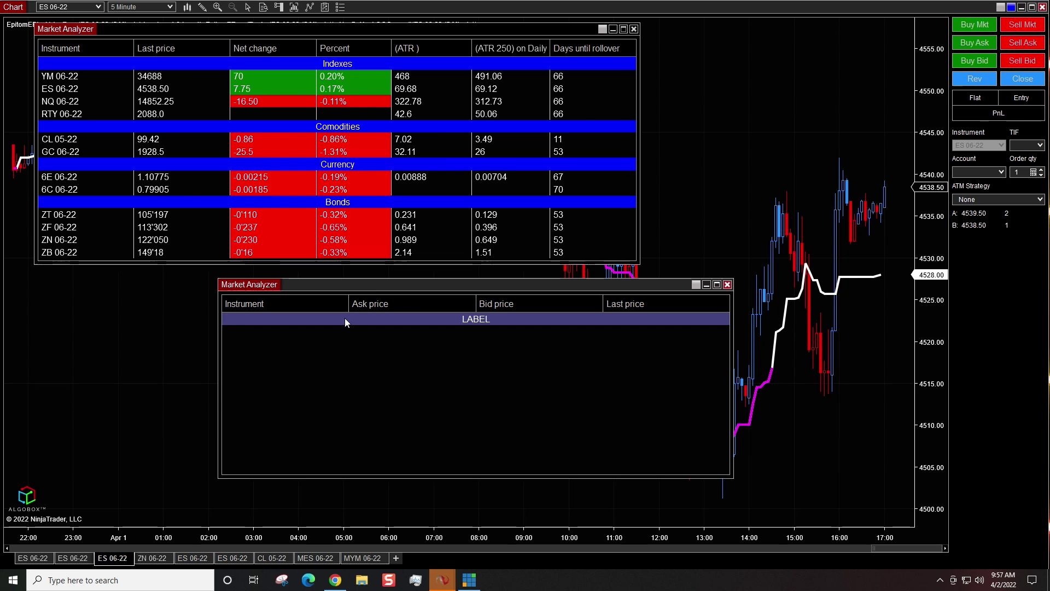
double_click(494, 319)
key("BackSpace")
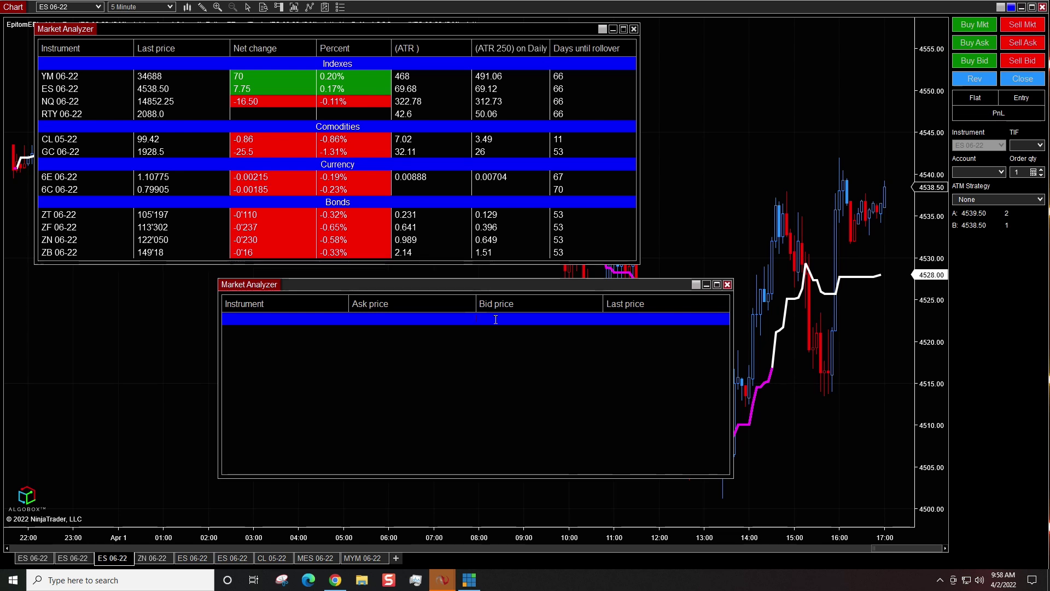
type("Indexes")
left_click(495, 354)
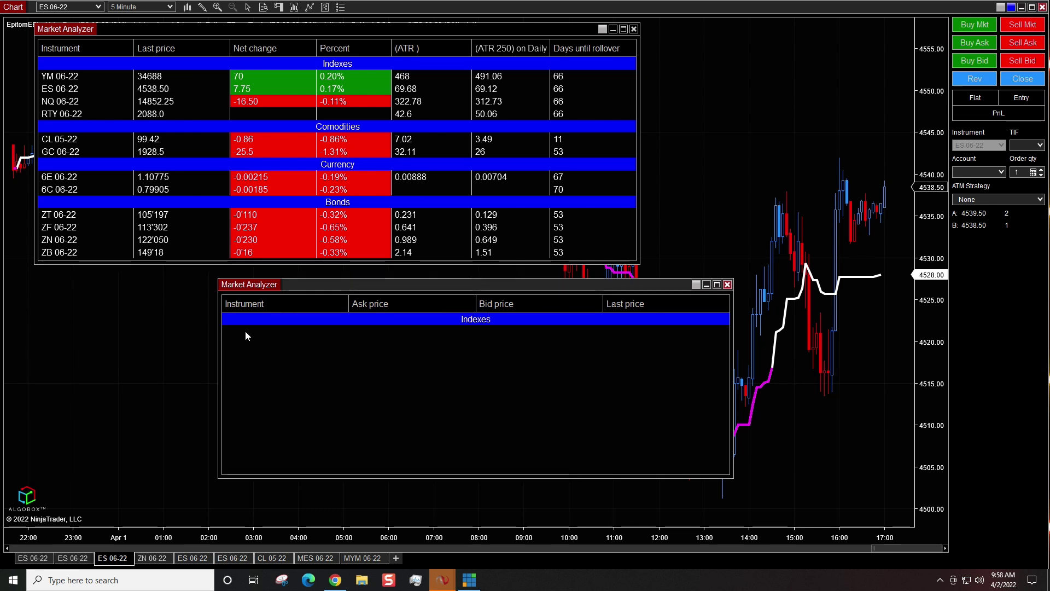
Step: Add the YM 06-22 contract and the ES E-mini S&P 500 future under the Indexes label
type("YM ")
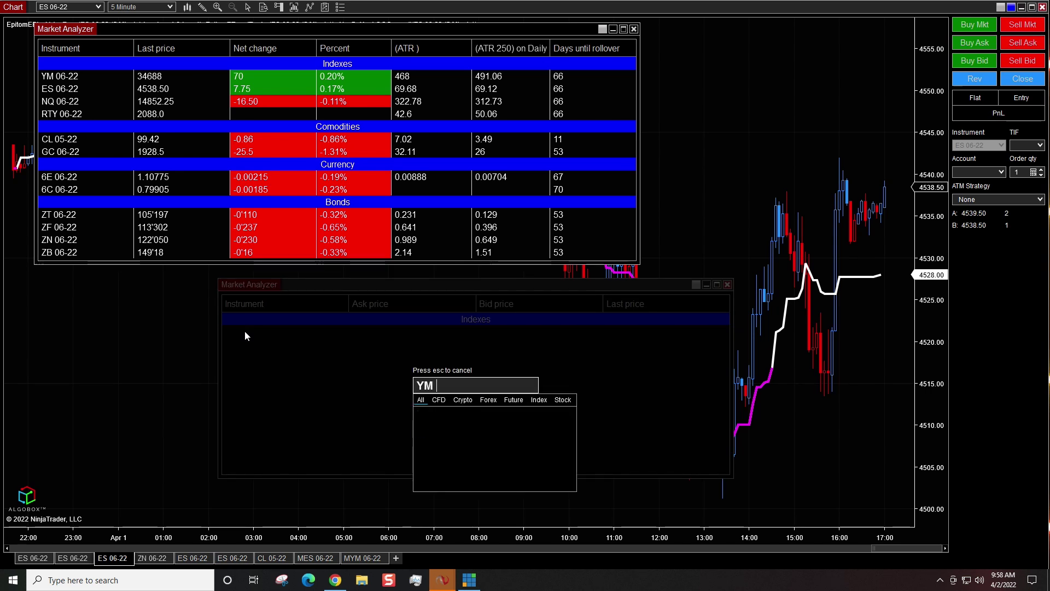
type("06-22")
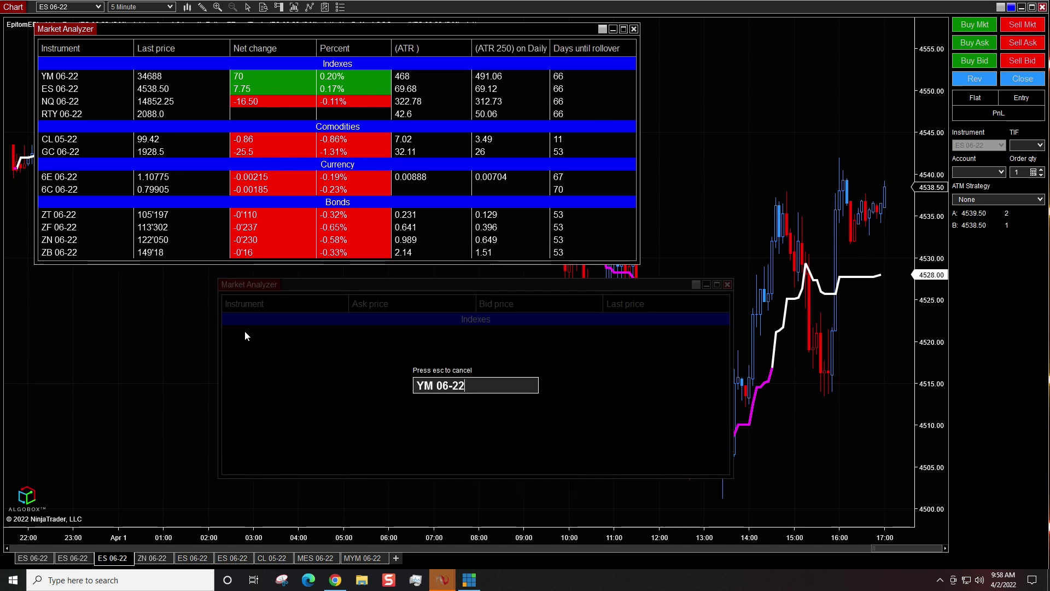
key("Return")
left_click(243, 341)
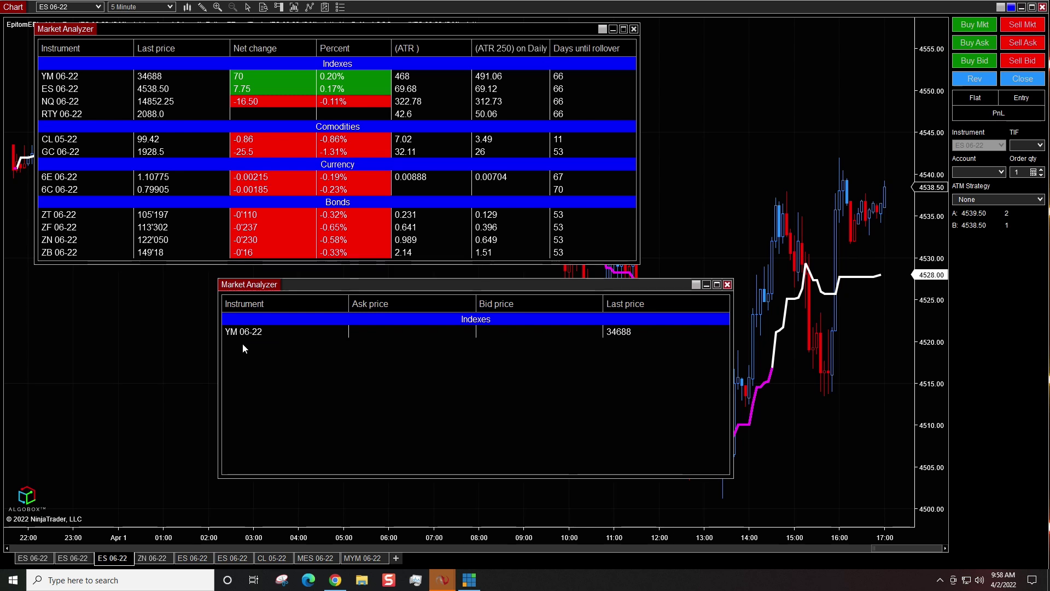
type("ES")
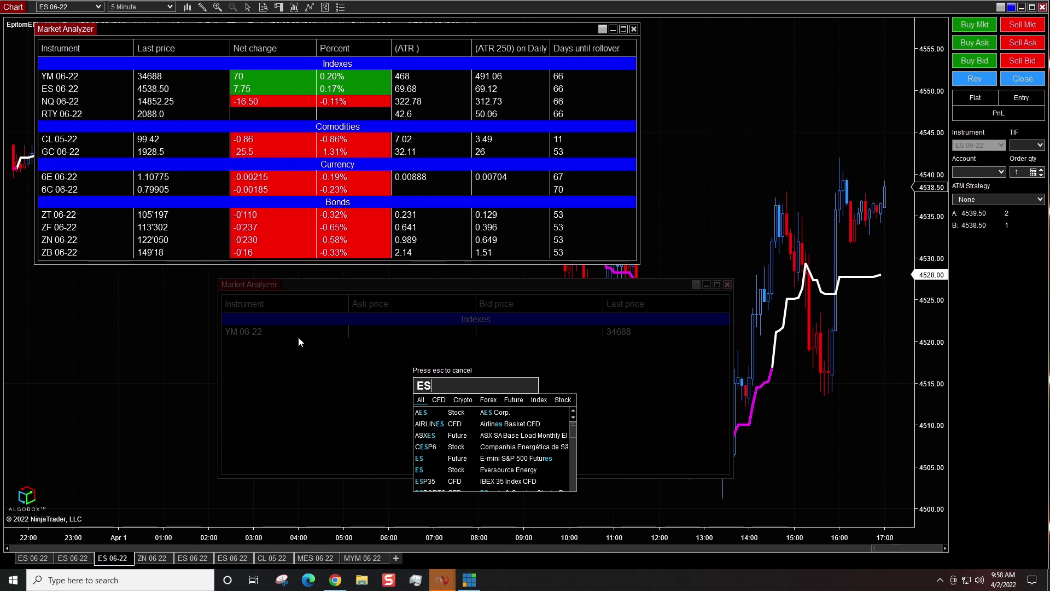
left_click(515, 404)
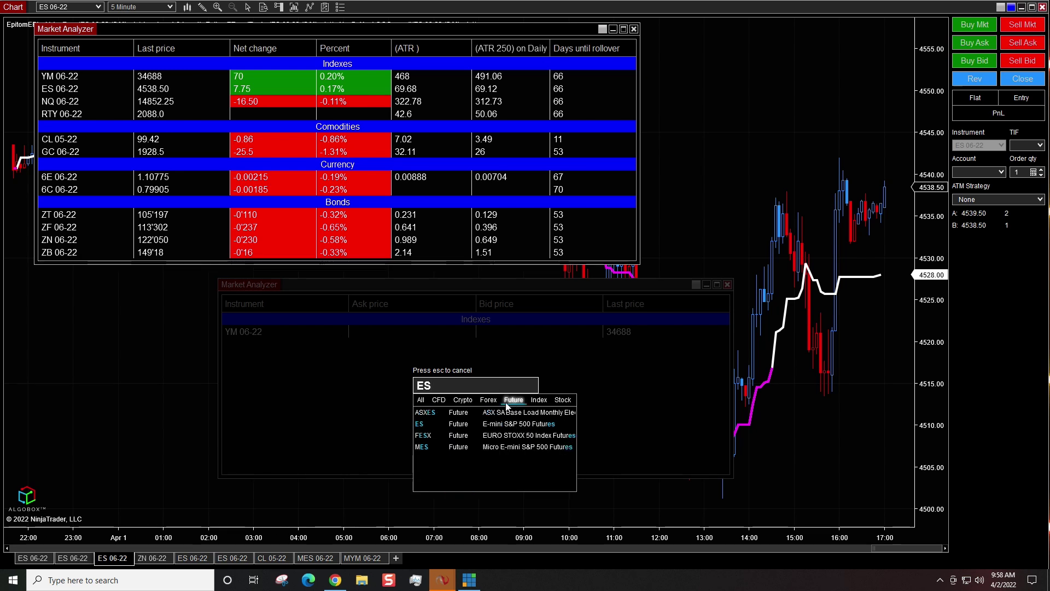
left_click(419, 425)
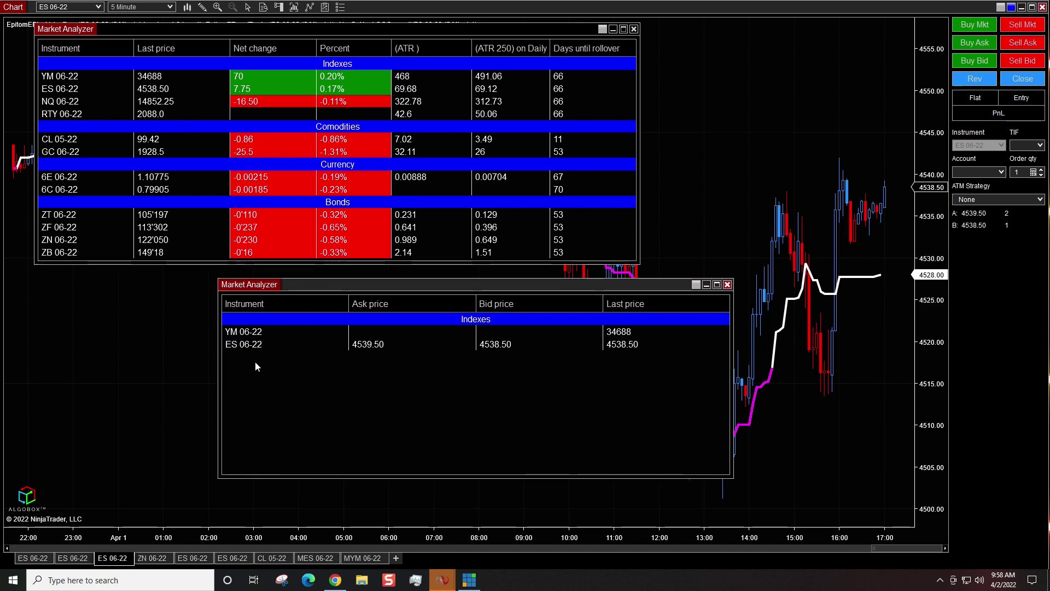
Step: Add the NQ 06-22 and RTY 06-22 contracts to the Indexes group
type("NQ ")
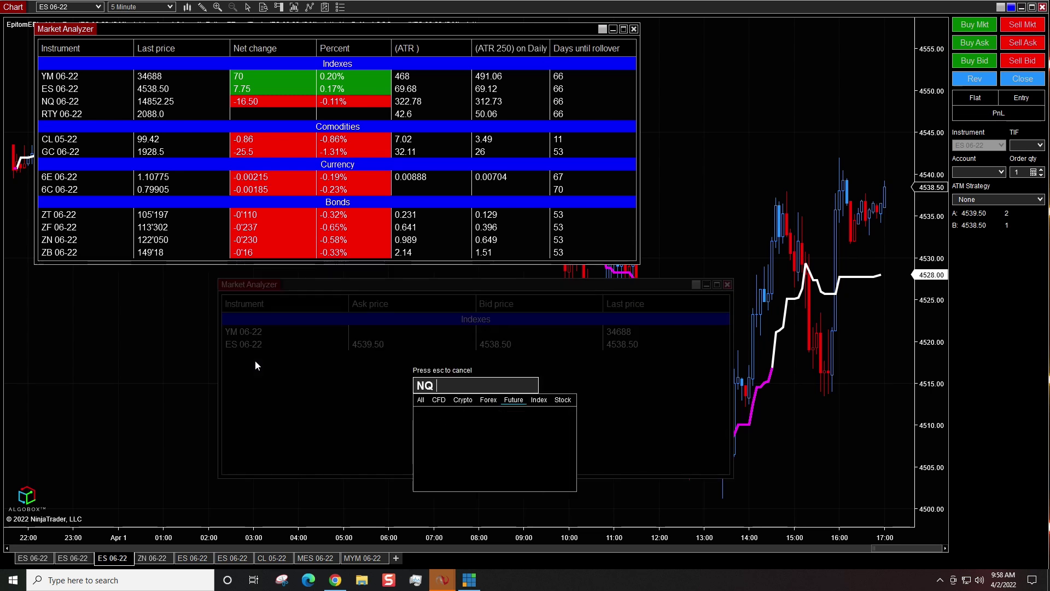
type("06-22")
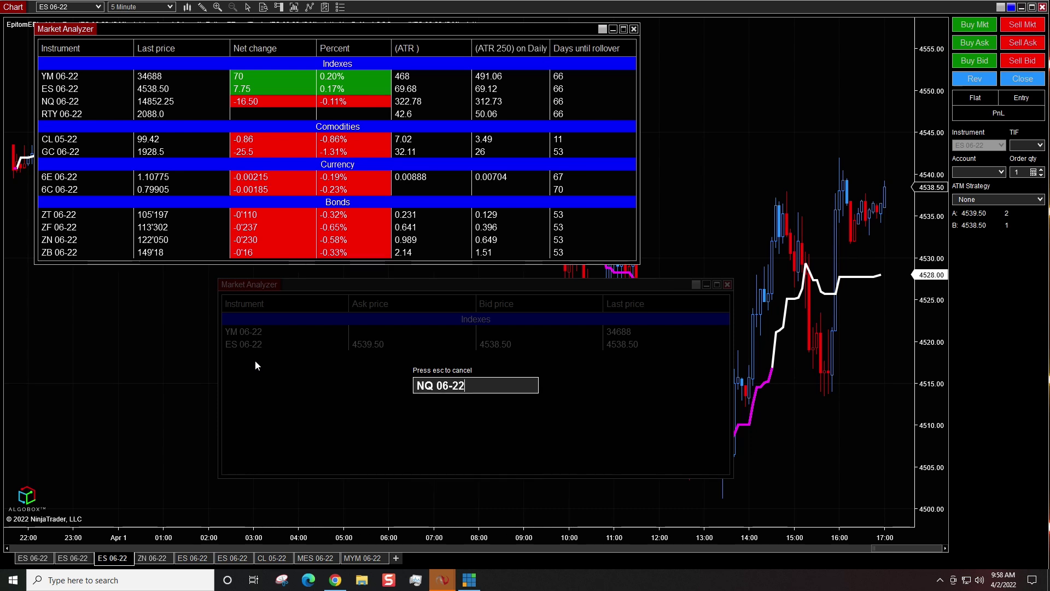
key("Return")
right_click(245, 372)
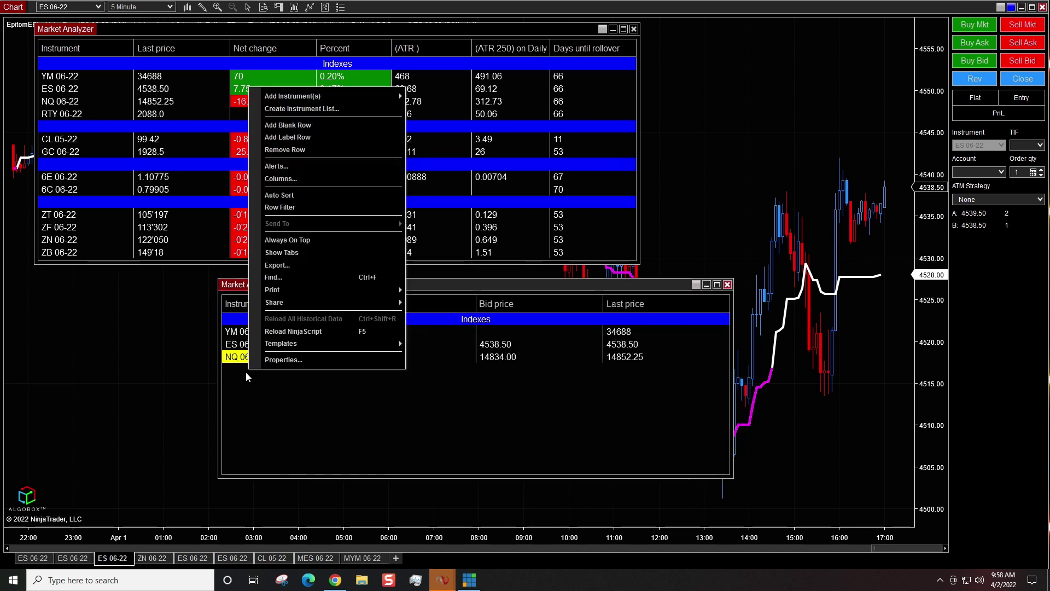
left_click(263, 376)
right_click(262, 372)
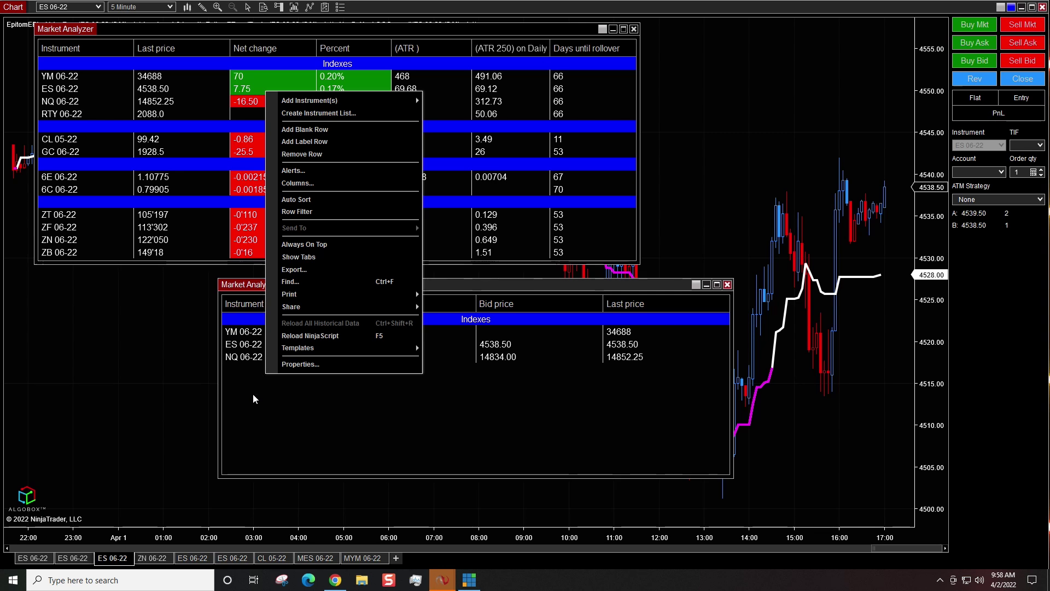
left_click(250, 385)
type("RTY 06")
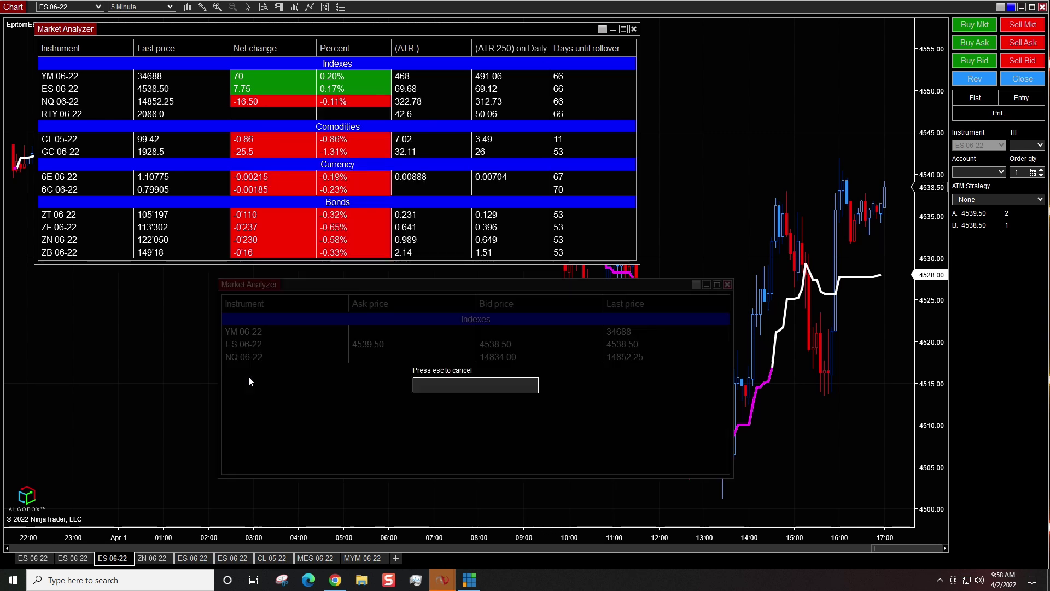
type("-22")
key("Return")
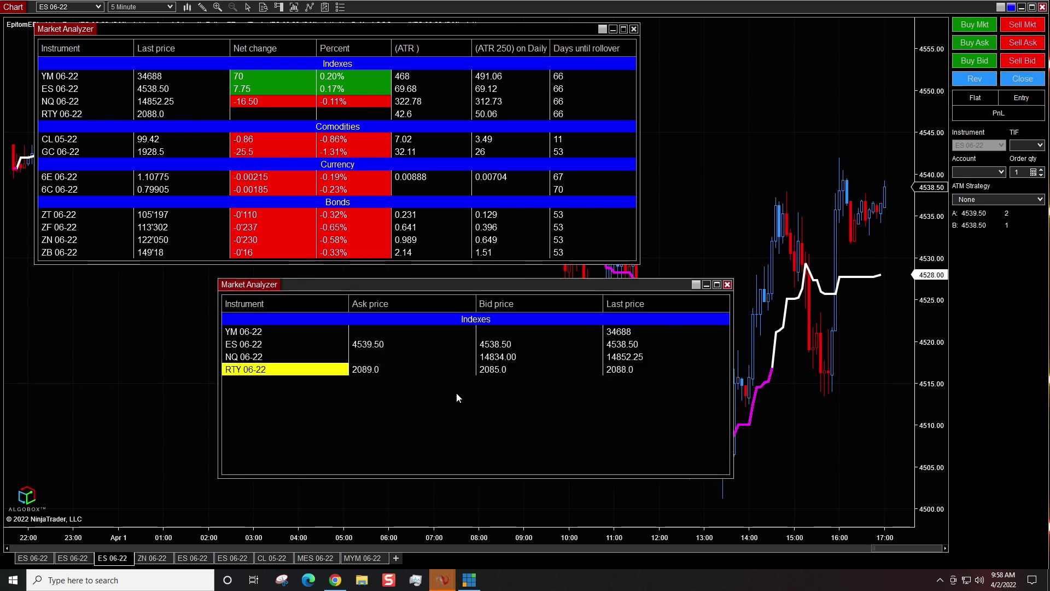
left_click(456, 393)
Step: Add a second label row named Bonds below the index instruments
right_click(241, 382)
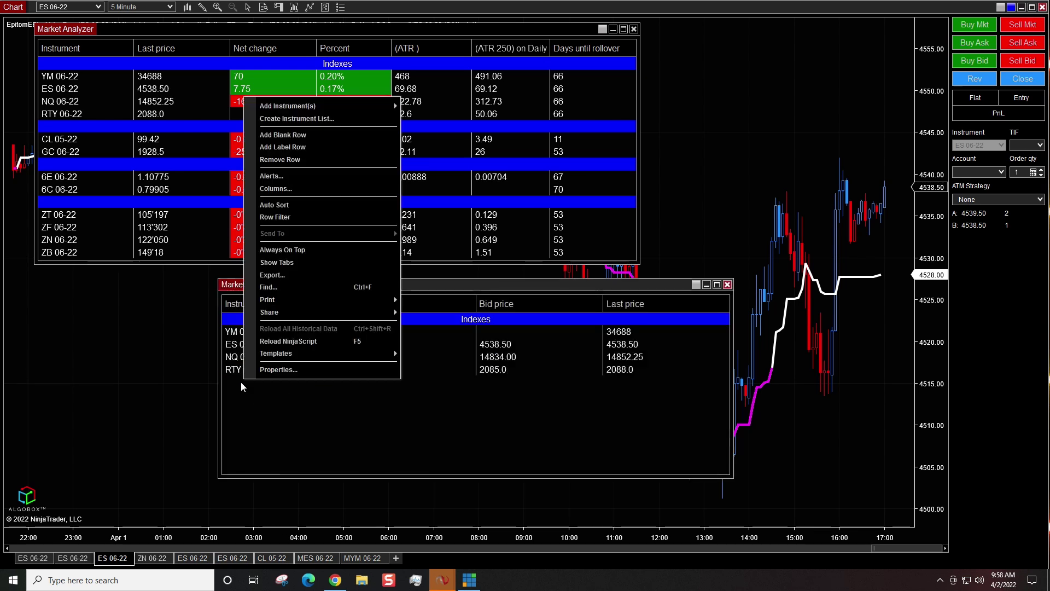
left_click(290, 147)
double_click(491, 381)
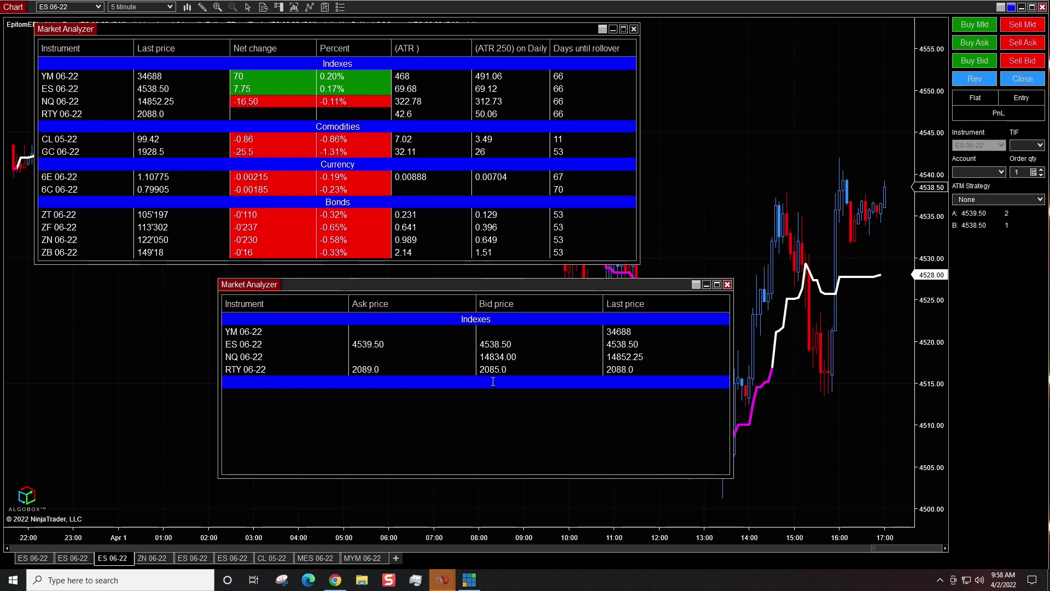
type("Bonds")
key("Return")
Step: Add the ZN 06-22 contract under the Bonds label
type("ZN ")
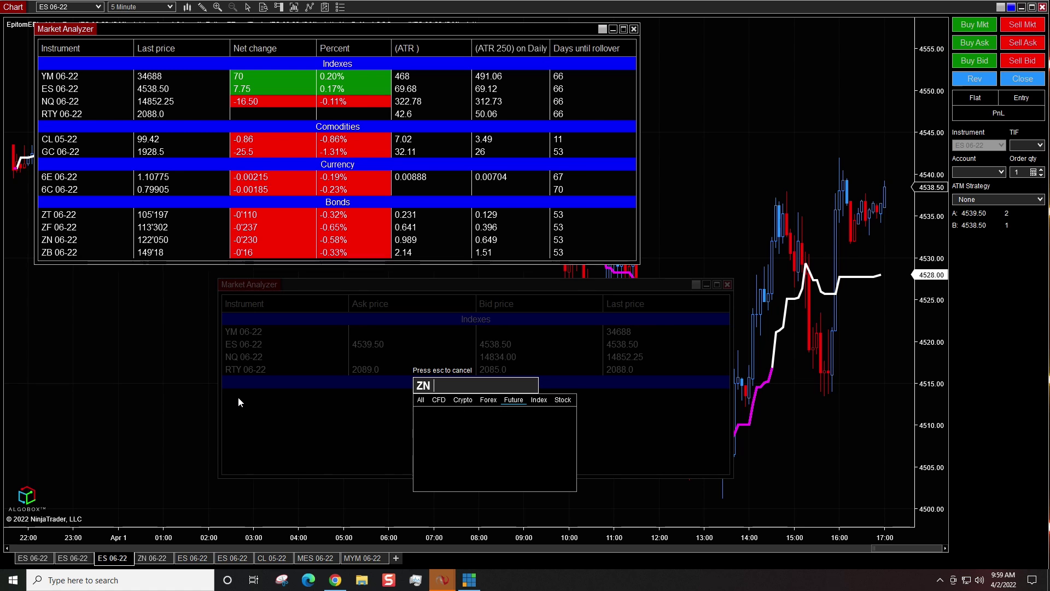
type("06-22")
key("Return")
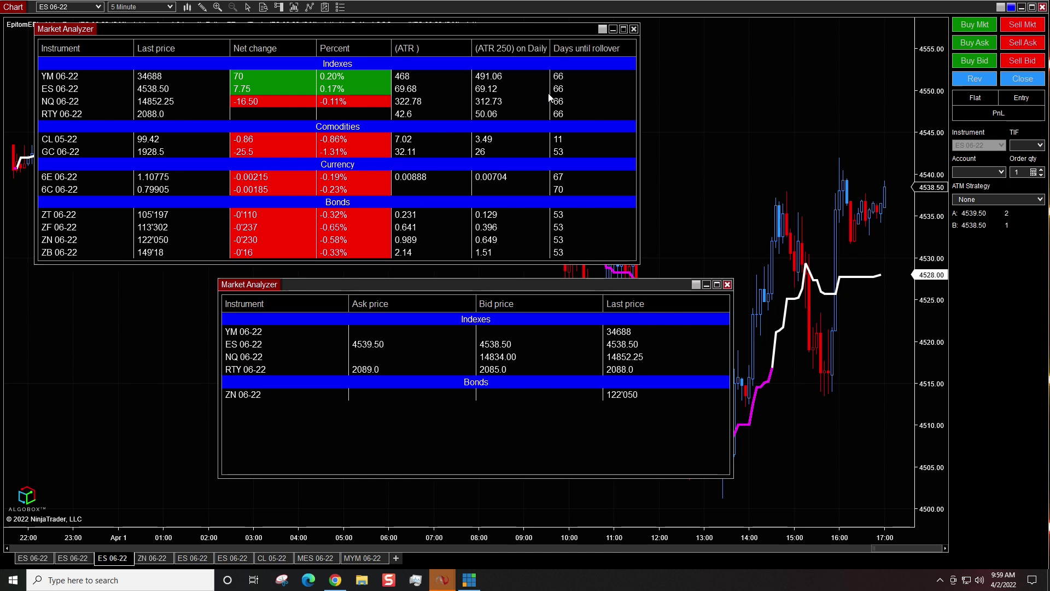
Step: Remove the Ask price and Bid price columns from the new Market Analyzer's configured columns
right_click(284, 430)
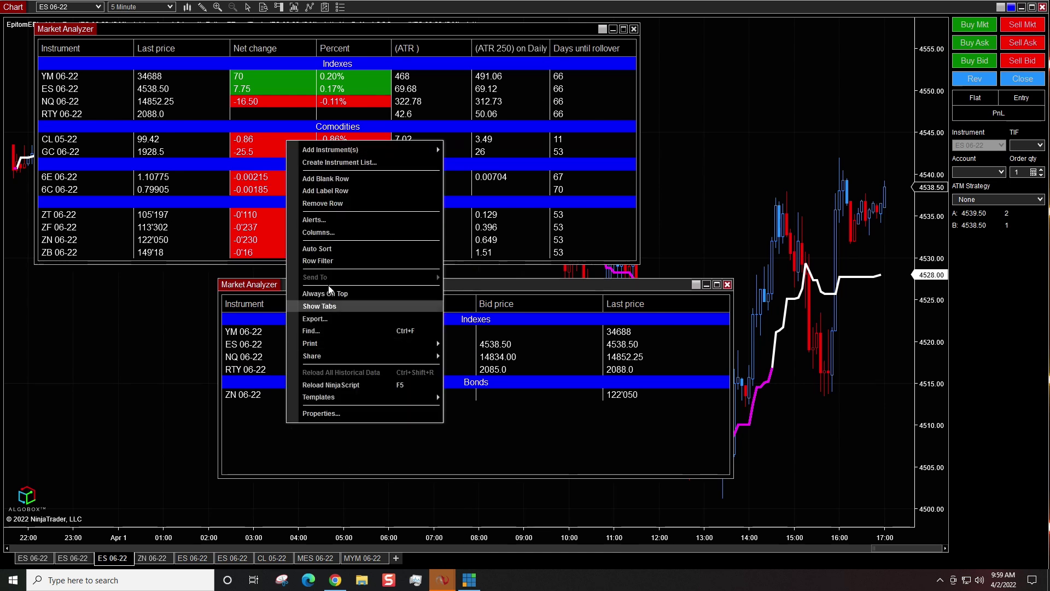
left_click(313, 232)
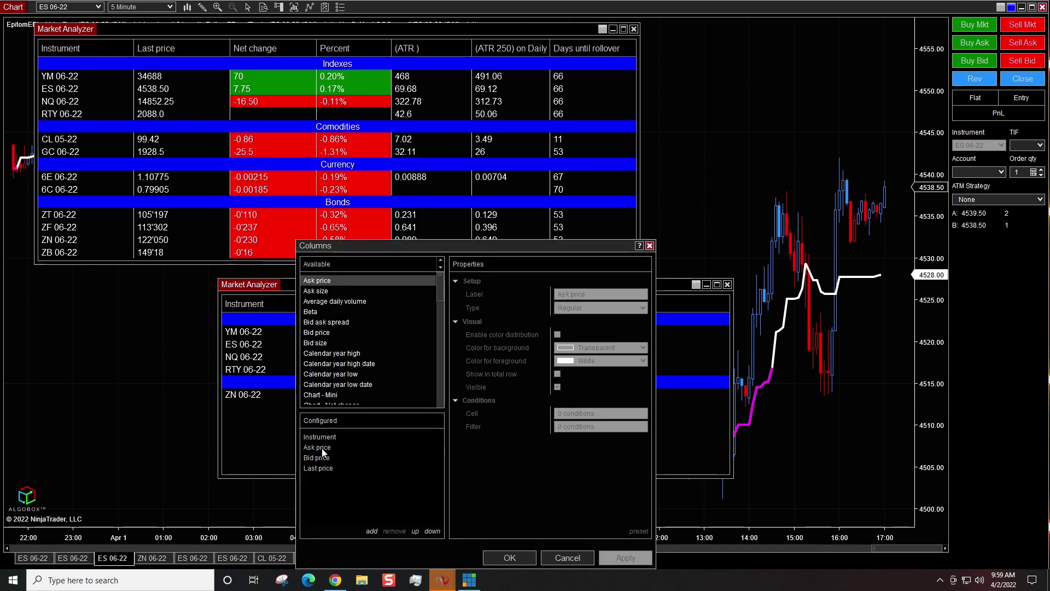
left_click(326, 448)
left_click(401, 533)
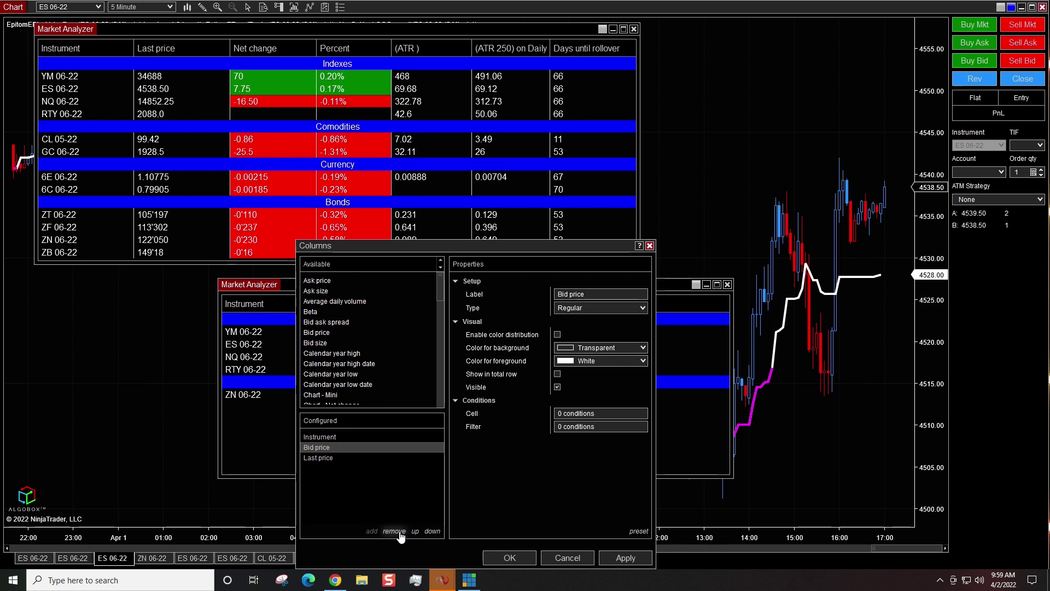
left_click(395, 533)
left_click_drag(440, 251, 643, 205)
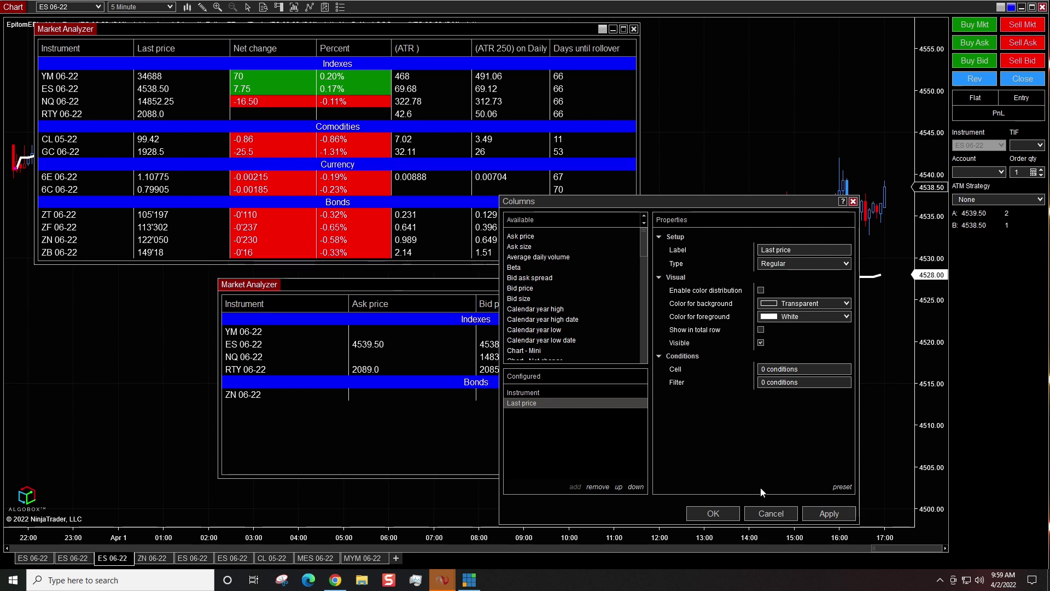
Step: Apply the reduced column set to the new Market Analyzer and close its column settings
left_click(825, 513)
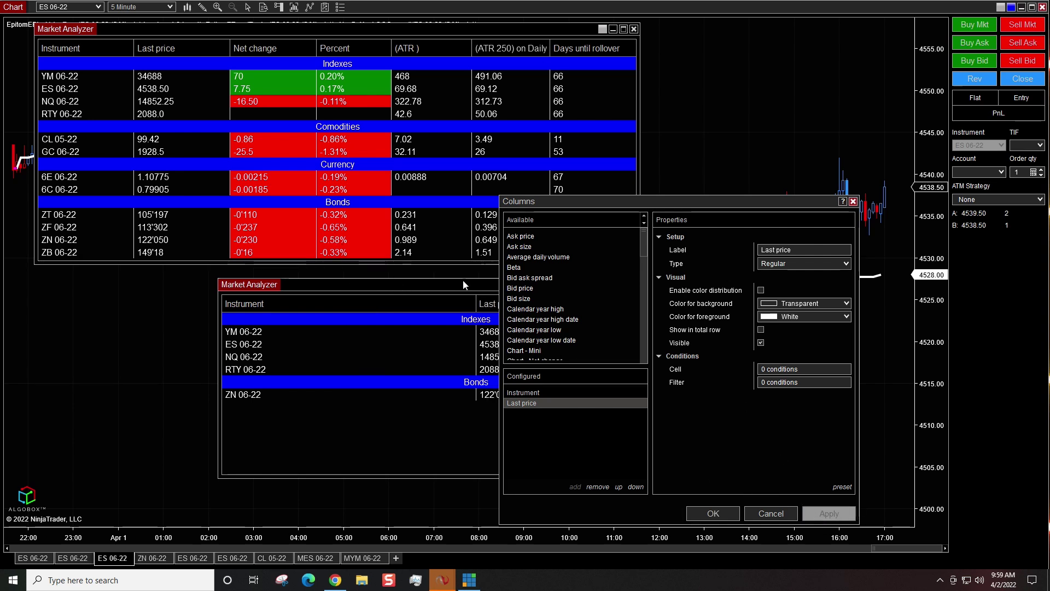
left_click(713, 513)
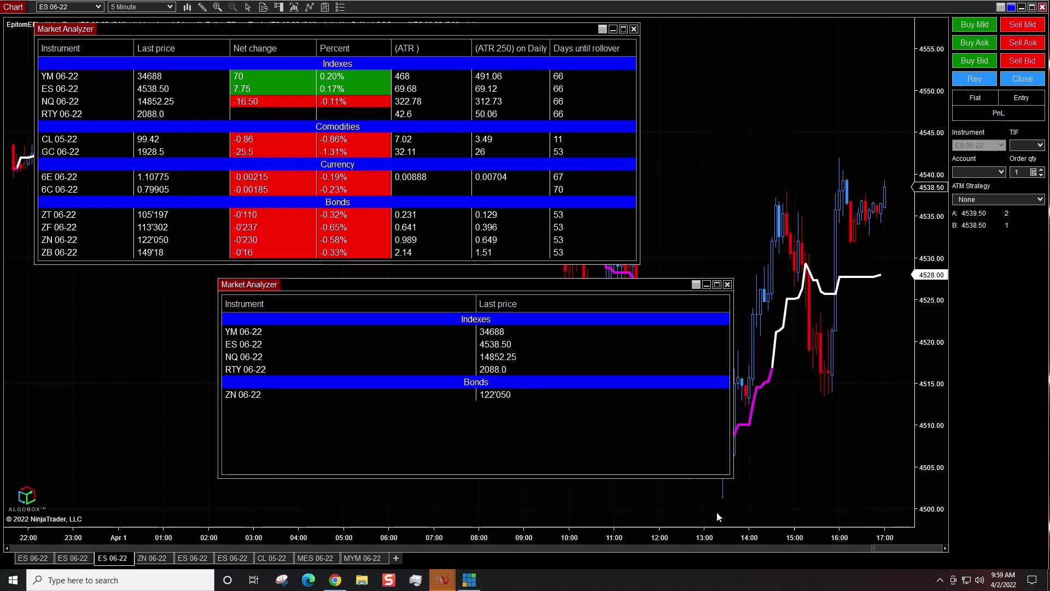
Step: Stack the new Market Analyzer directly beneath the existing one, clear of the chart's earlier bars, and widen it to the same width
left_click_drag(497, 32, 902, 13)
left_click_drag(595, 285, 883, 256)
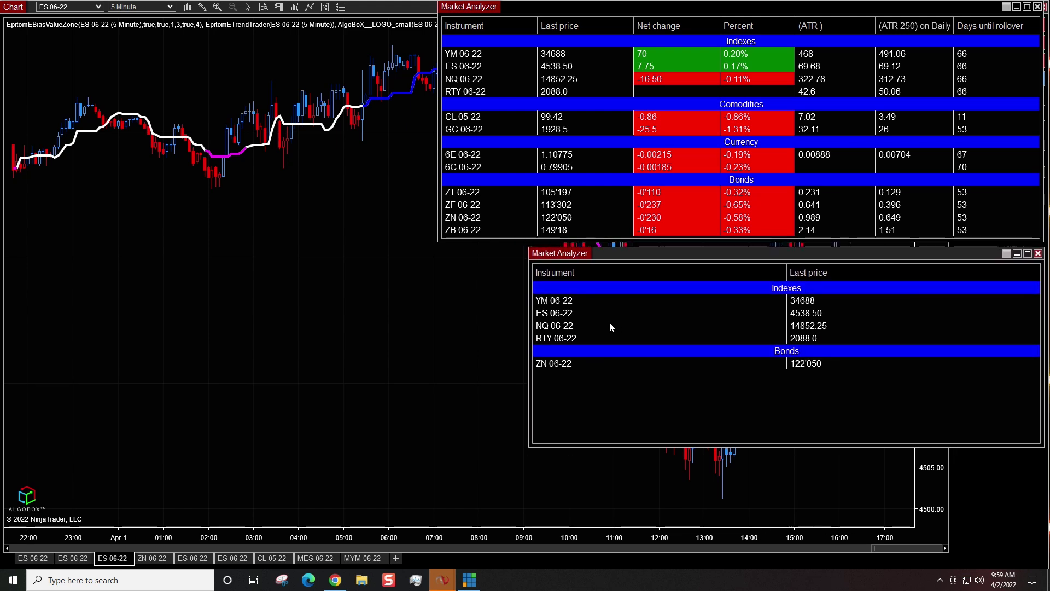
left_click_drag(530, 323, 440, 317)
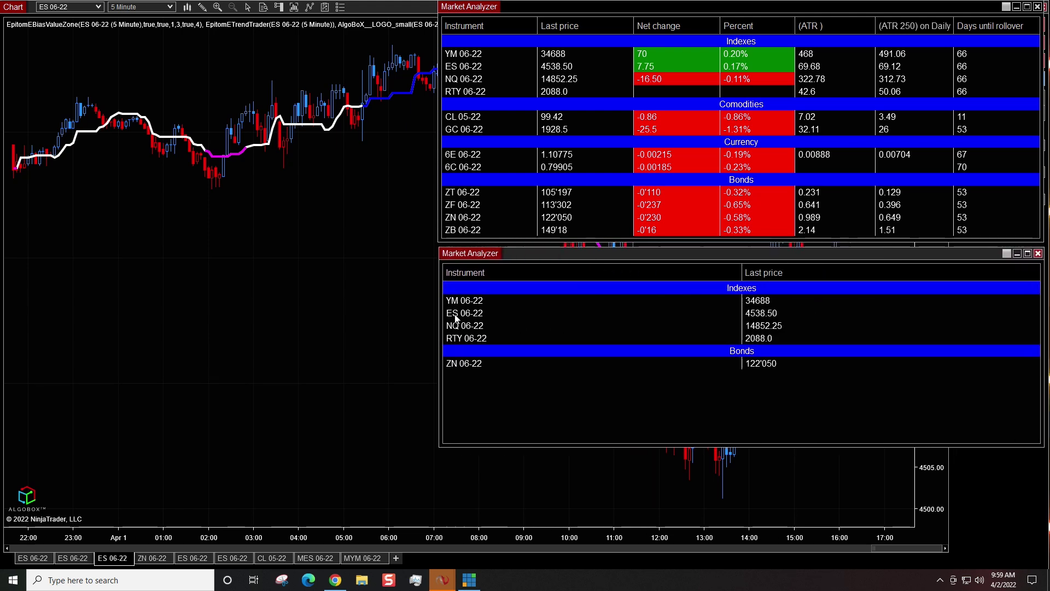
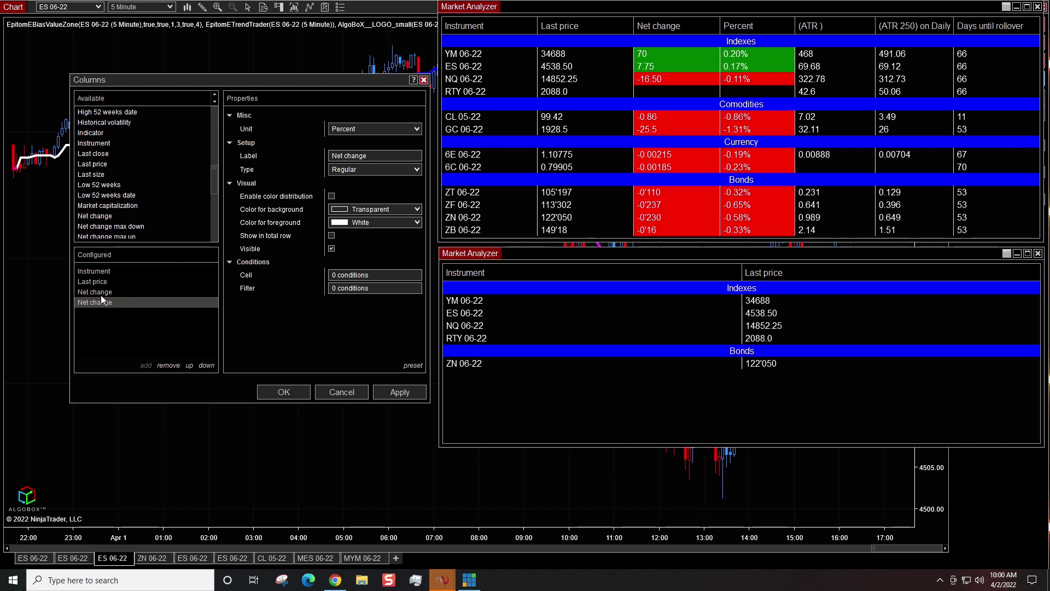
Step: Set the unit of the first of the two Net change columns to Points and apply the column changes
left_click(101, 294)
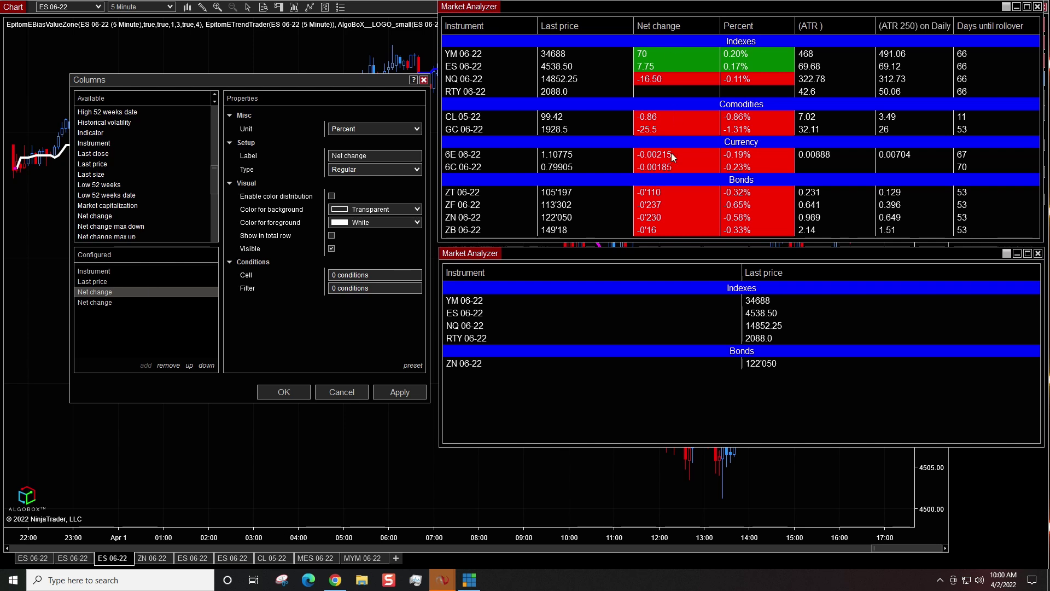
left_click(94, 307)
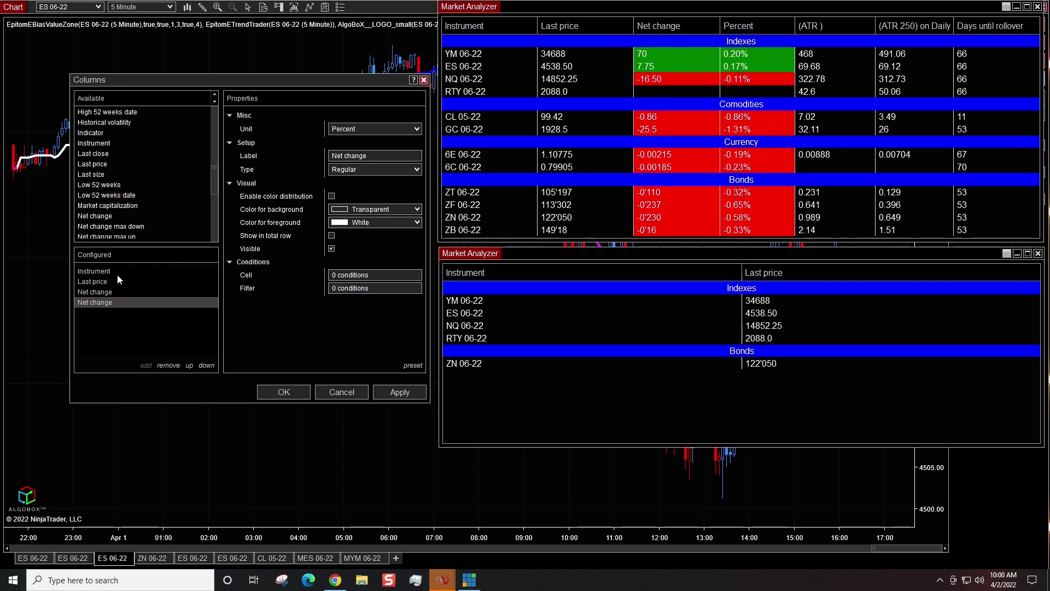
left_click(101, 294)
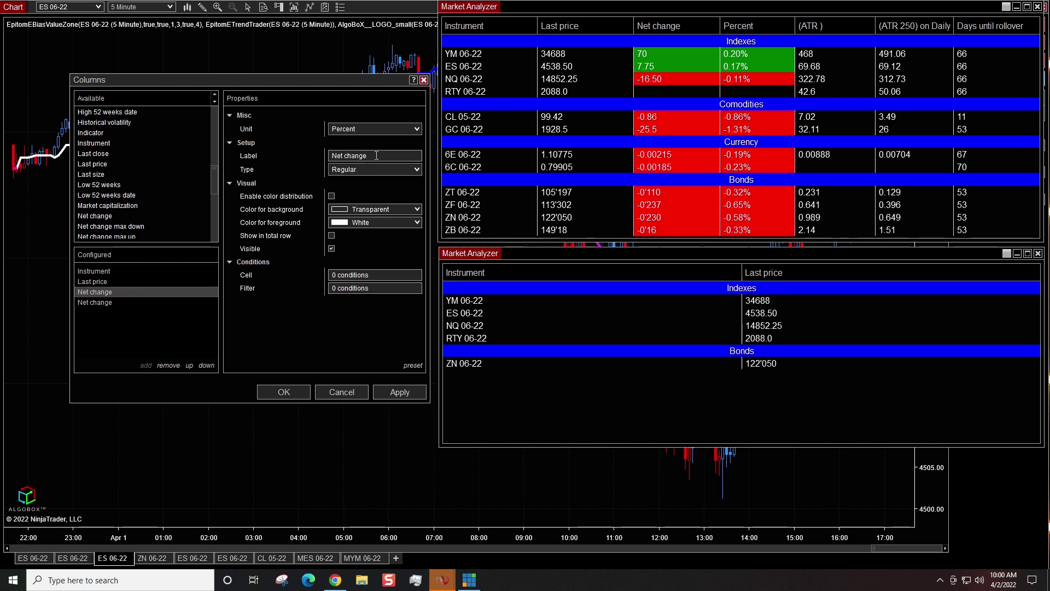
left_click(418, 129)
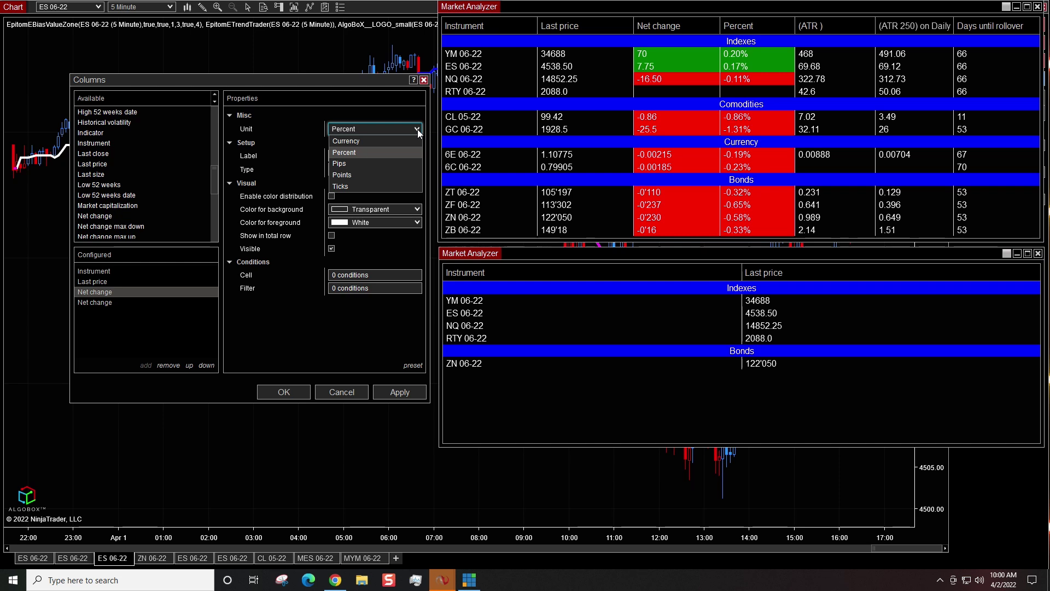
left_click(350, 178)
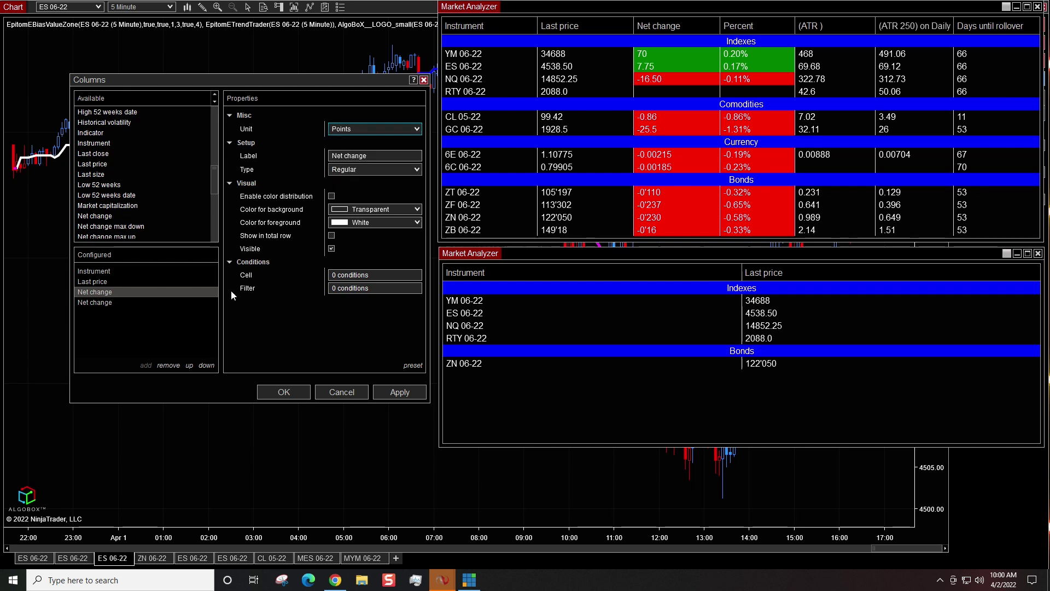
left_click(93, 302)
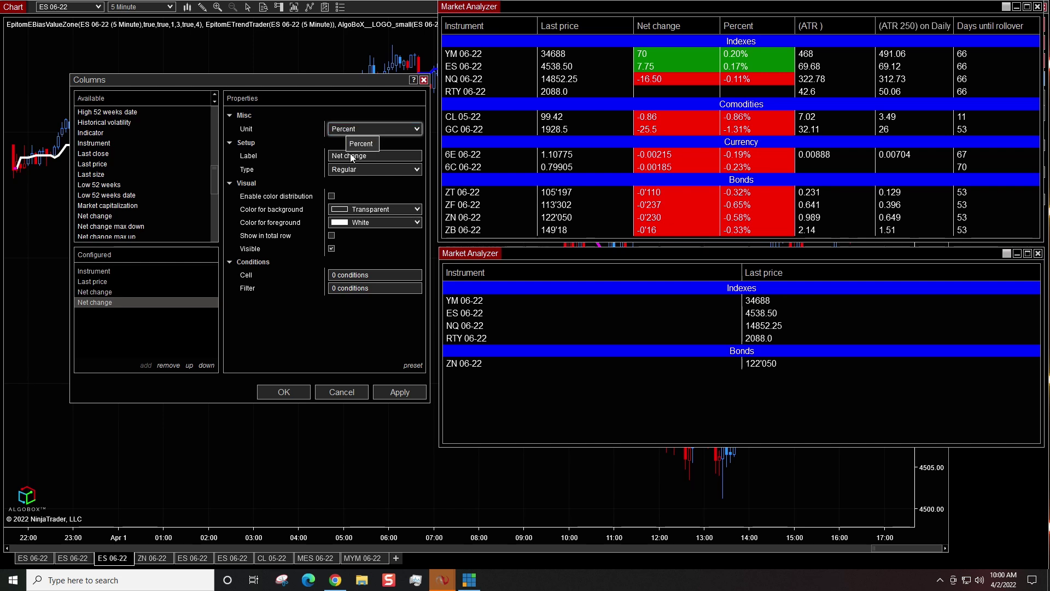
left_click(399, 392)
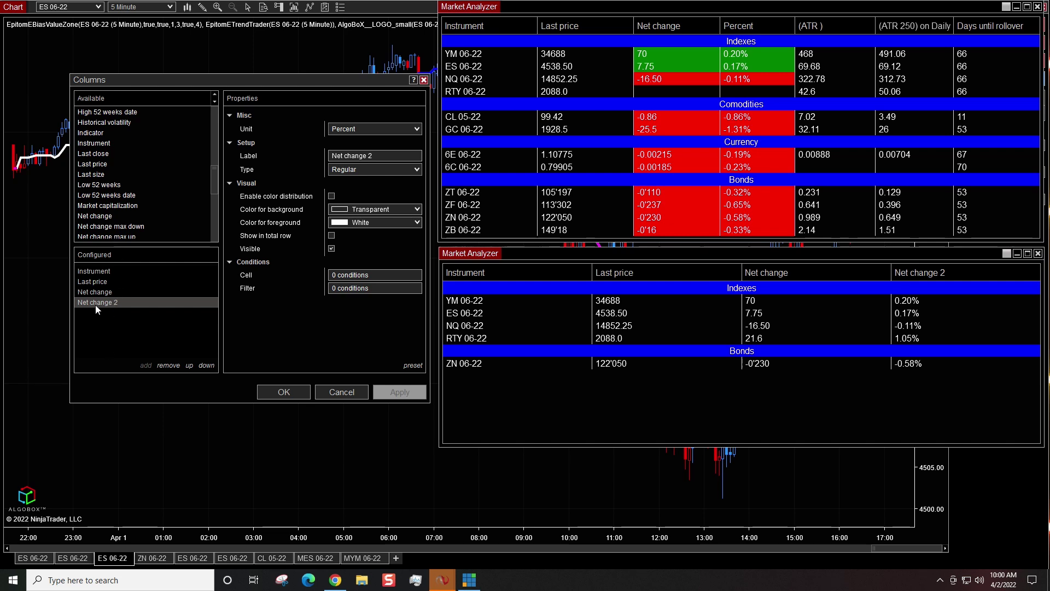
Step: Relabel the second Net change column as Percent, apply it and close the column settings
triple_click(350, 155)
type("Perc")
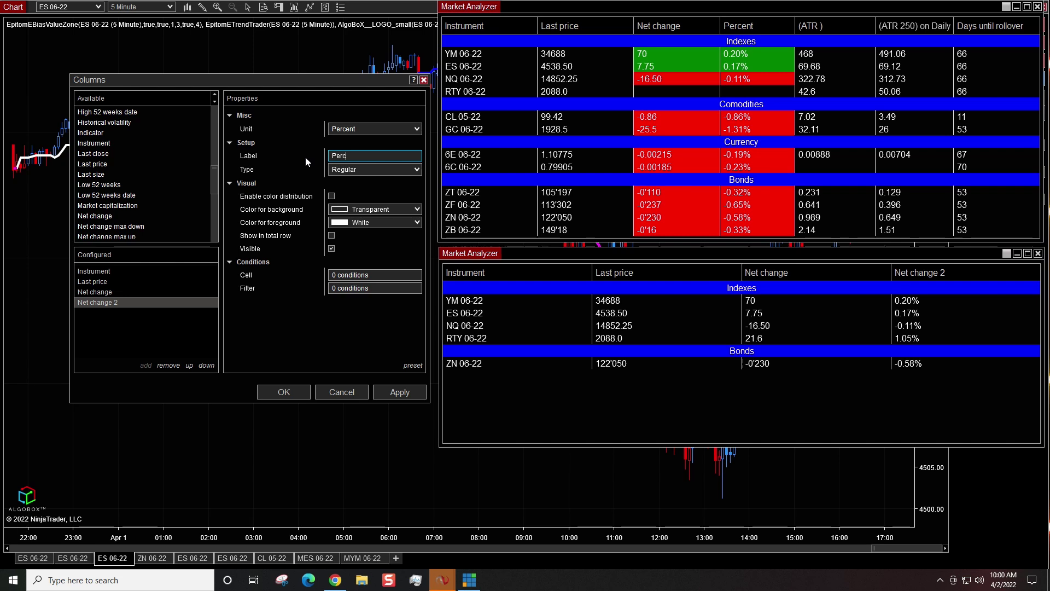
type("ent")
left_click(400, 392)
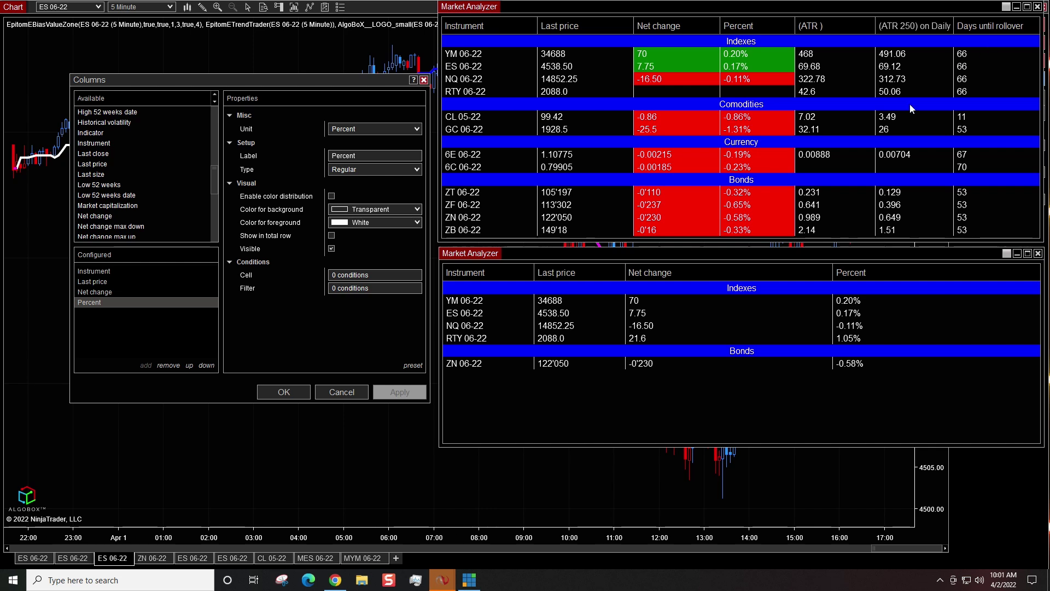
scroll(110, 159, "up", 8)
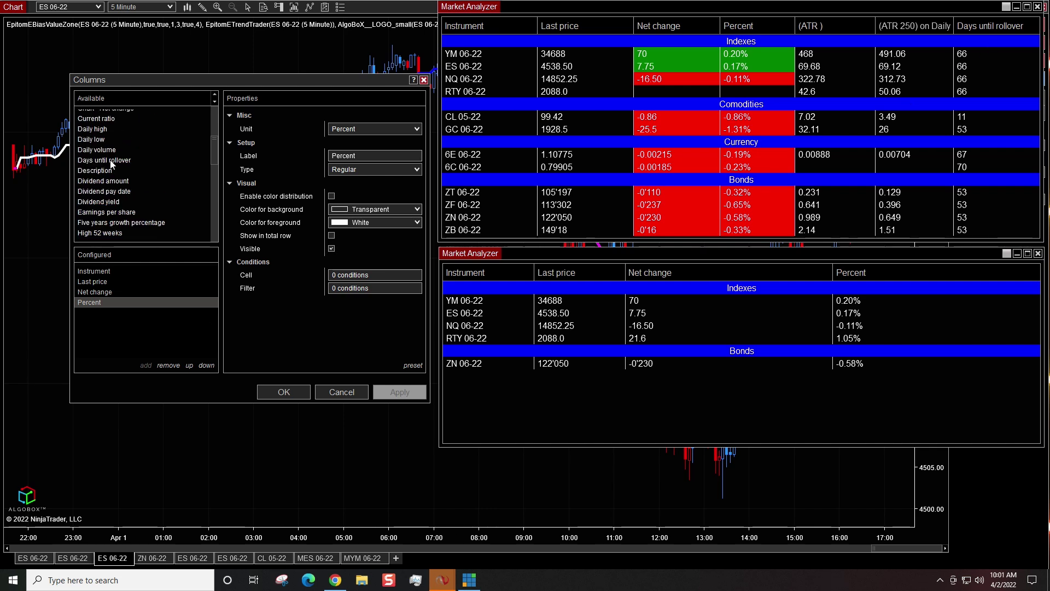
left_click(341, 392)
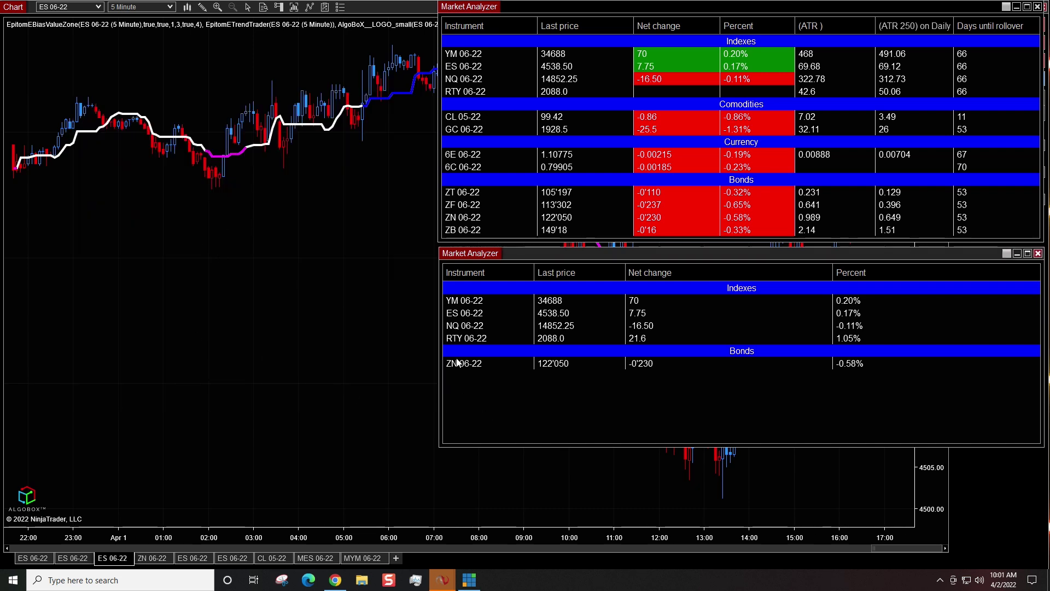
Step: Reopen the new Market Analyzer's column settings clear of both tables and add a single Indicator column, removing the duplicate
right_click(535, 397)
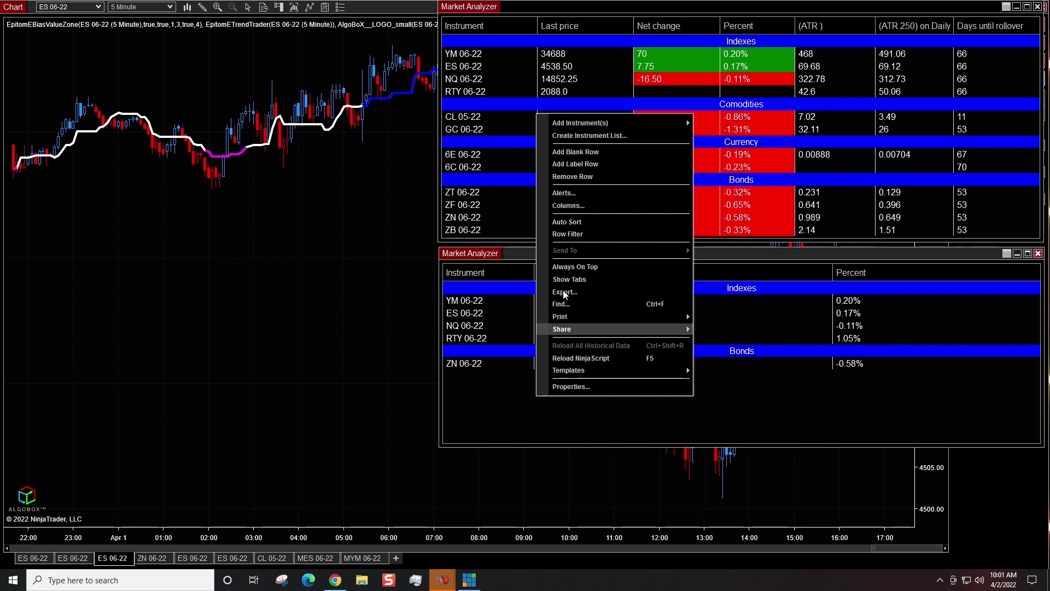
left_click(568, 207)
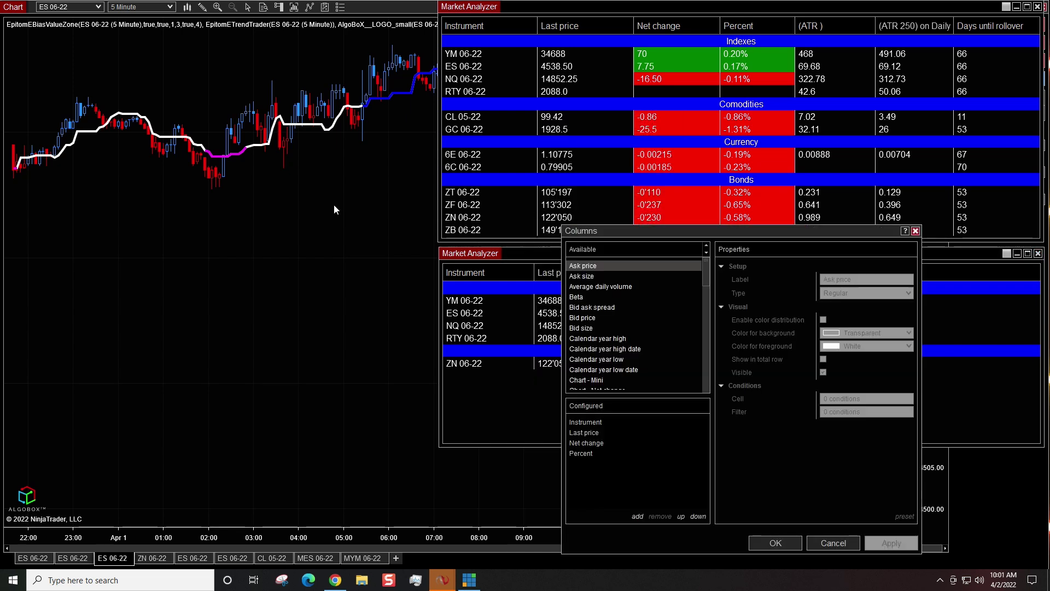
left_click_drag(663, 233, 158, 105)
scroll(102, 235, "down", 7)
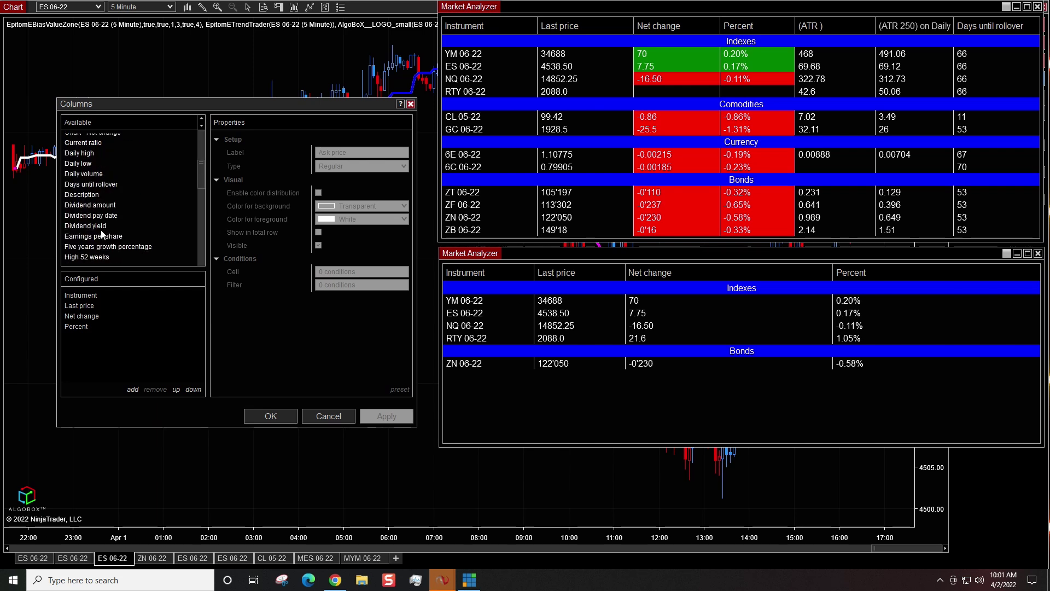
scroll(97, 245, "down", 1)
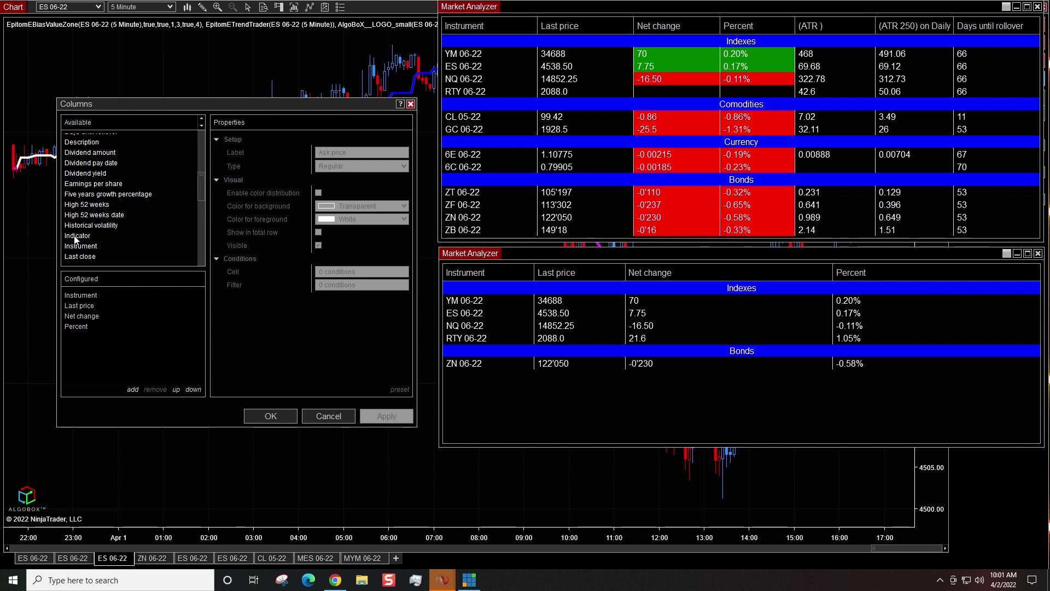
left_click(75, 236)
double_click(90, 239)
left_click_drag(89, 239, 88, 347)
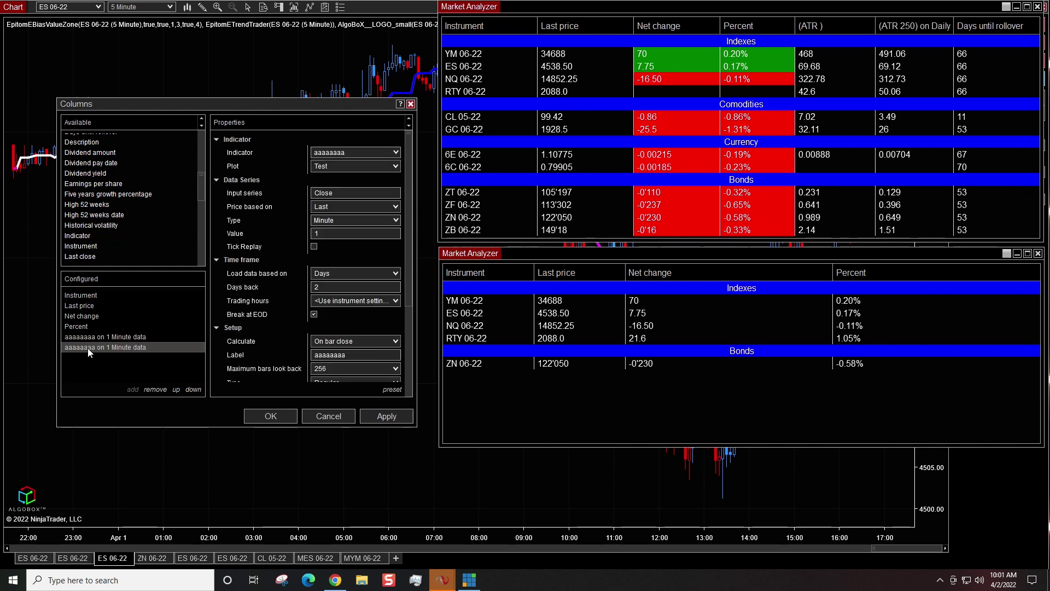
left_click(161, 390)
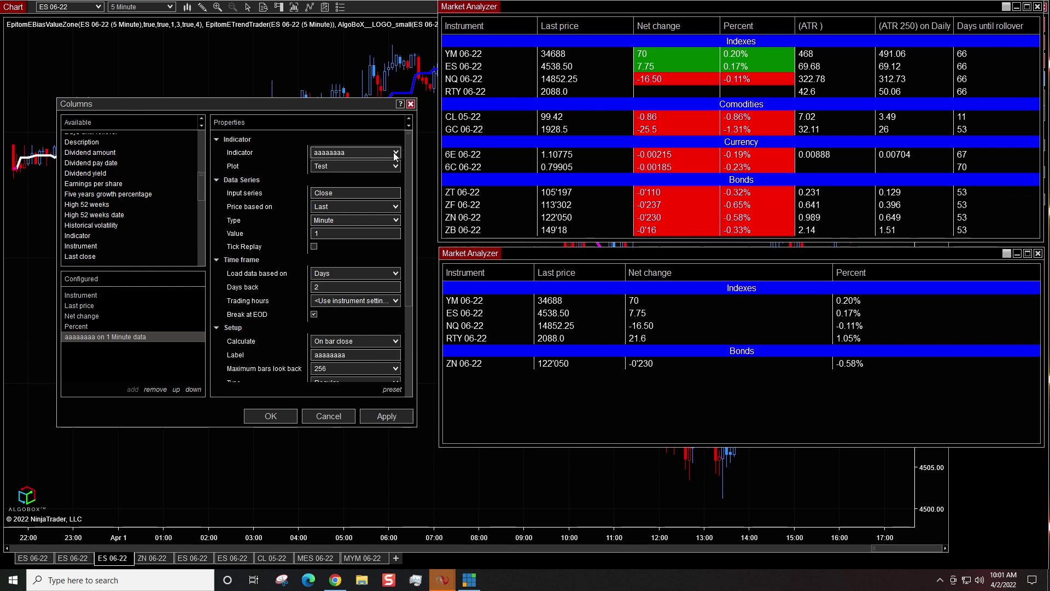
Step: Choose ATR as the indicator for the newly added Indicator column
left_click(372, 155)
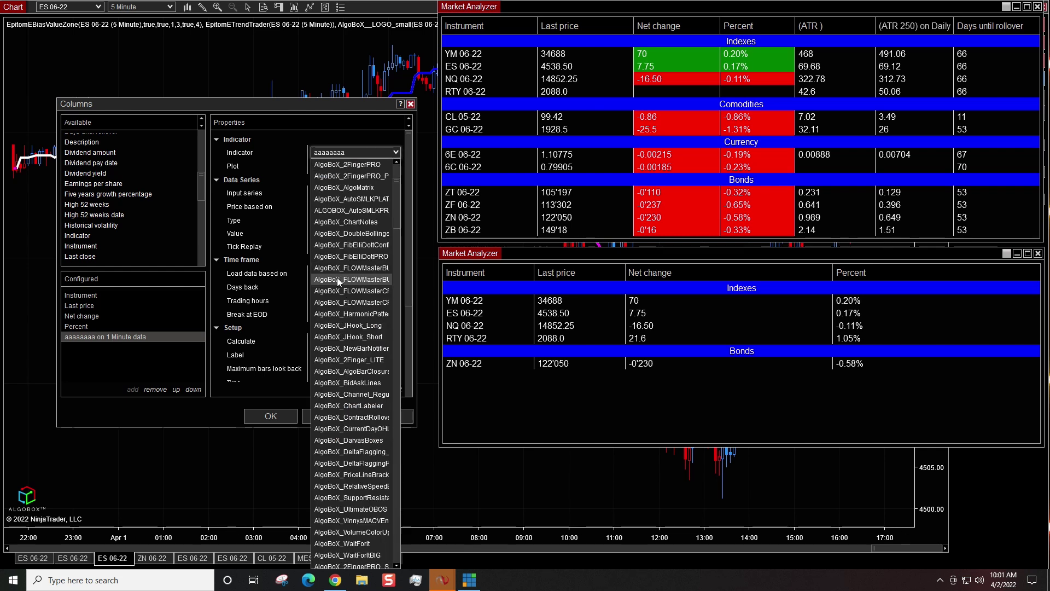
scroll(339, 278, "up", 9)
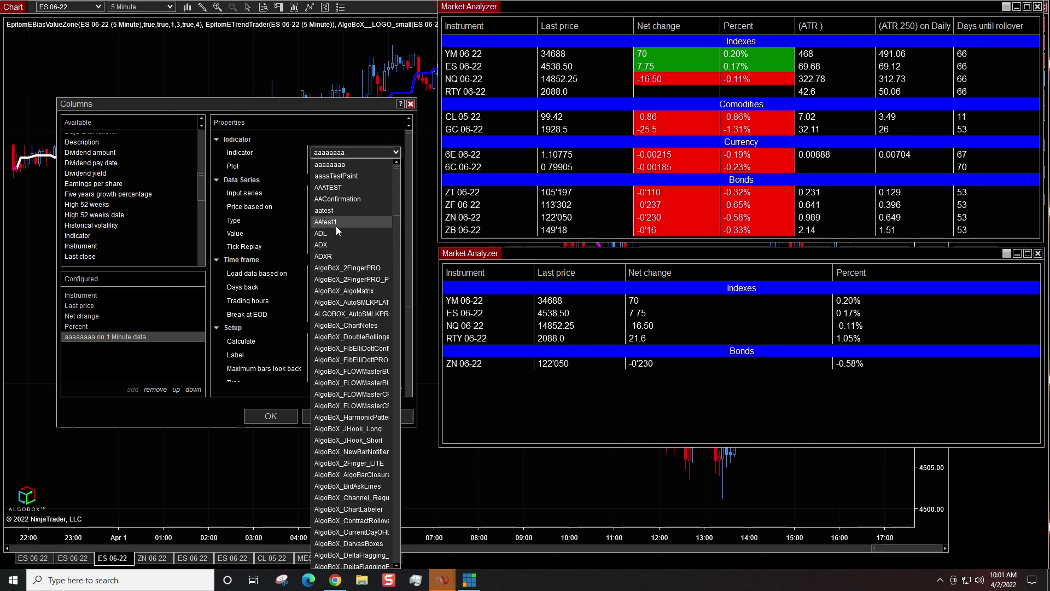
scroll(340, 306, "down", 15)
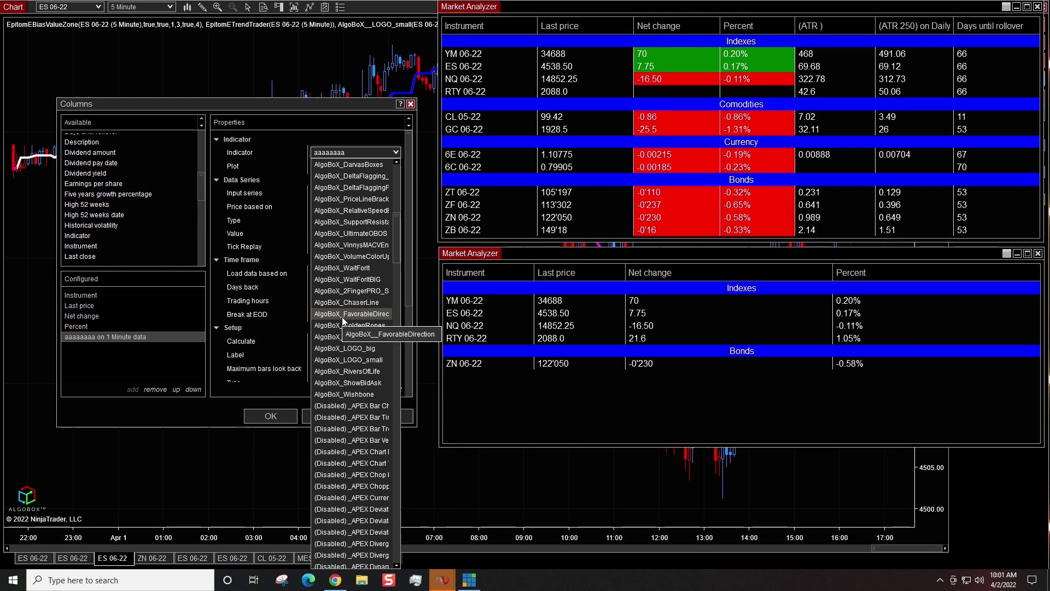
scroll(343, 317, "down", 15)
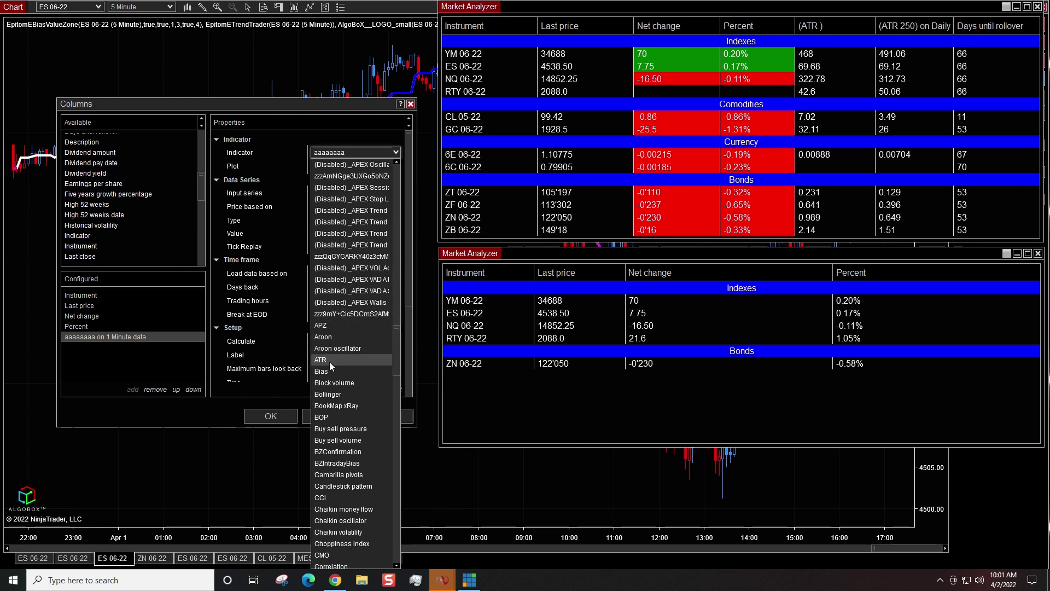
key("Escape")
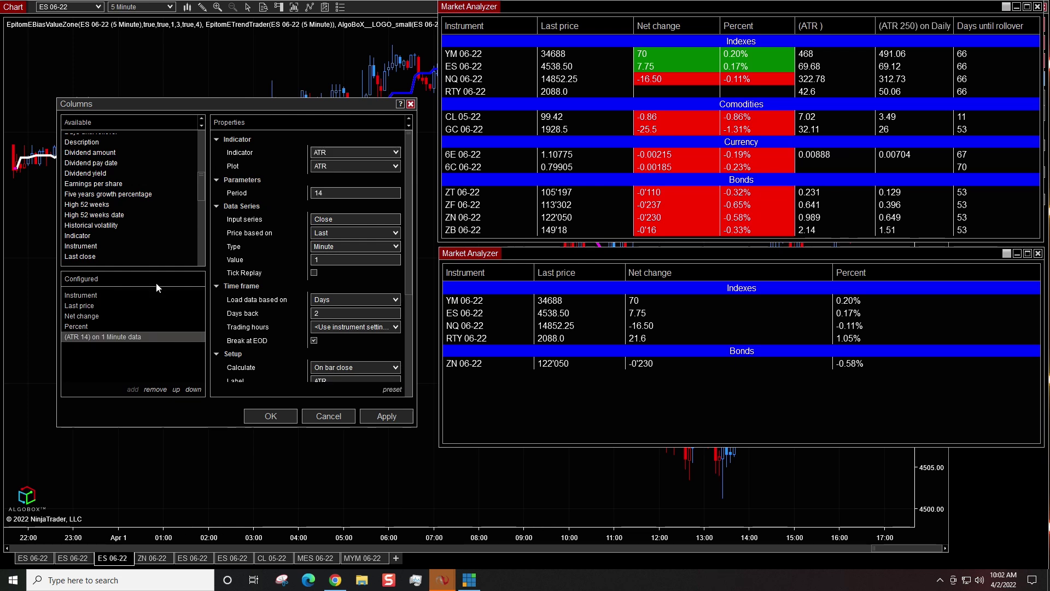
Step: Add a second Indicator column and set its indicator to ATR as well
double_click(88, 239)
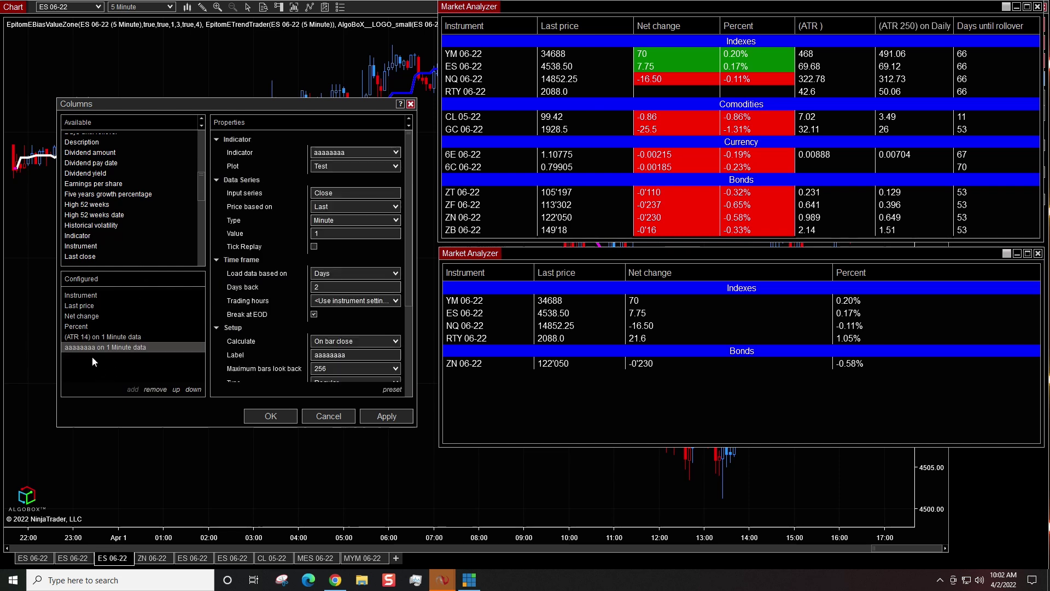
left_click(395, 153)
scroll(373, 352, "down", 20)
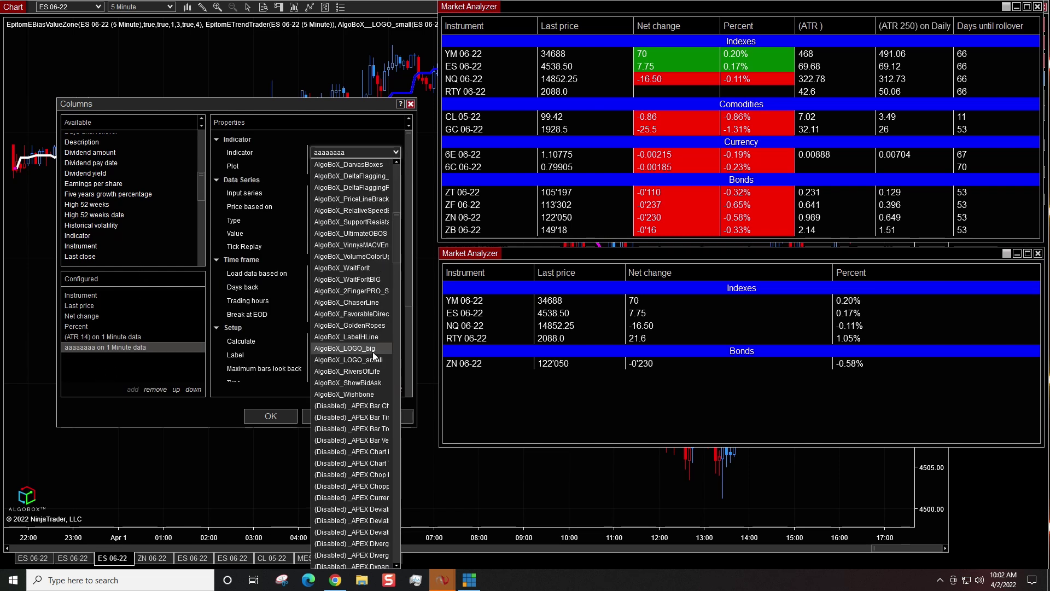
scroll(363, 290, "down", 15)
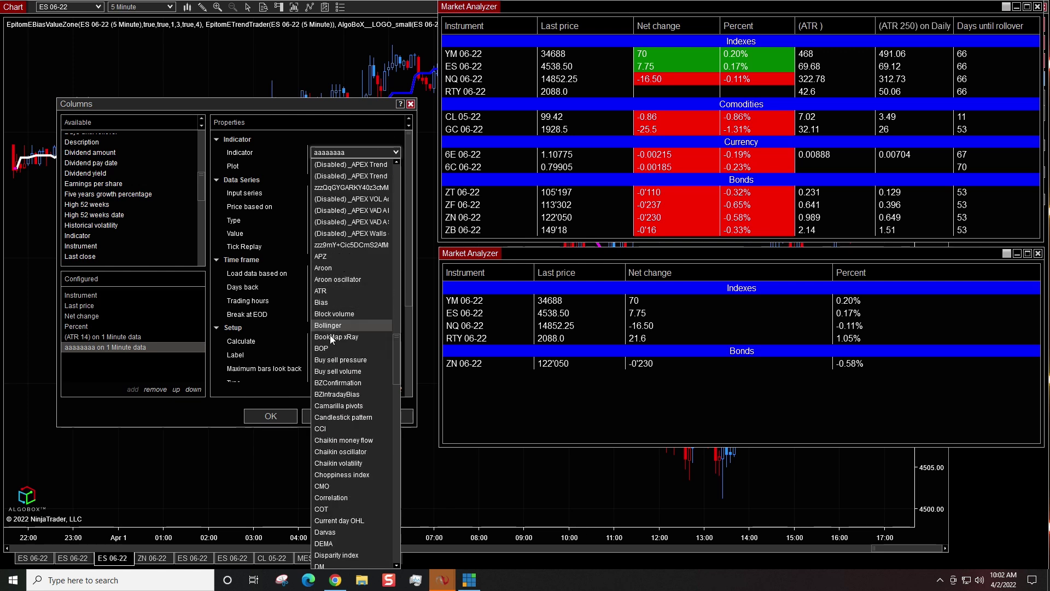
left_click(321, 291)
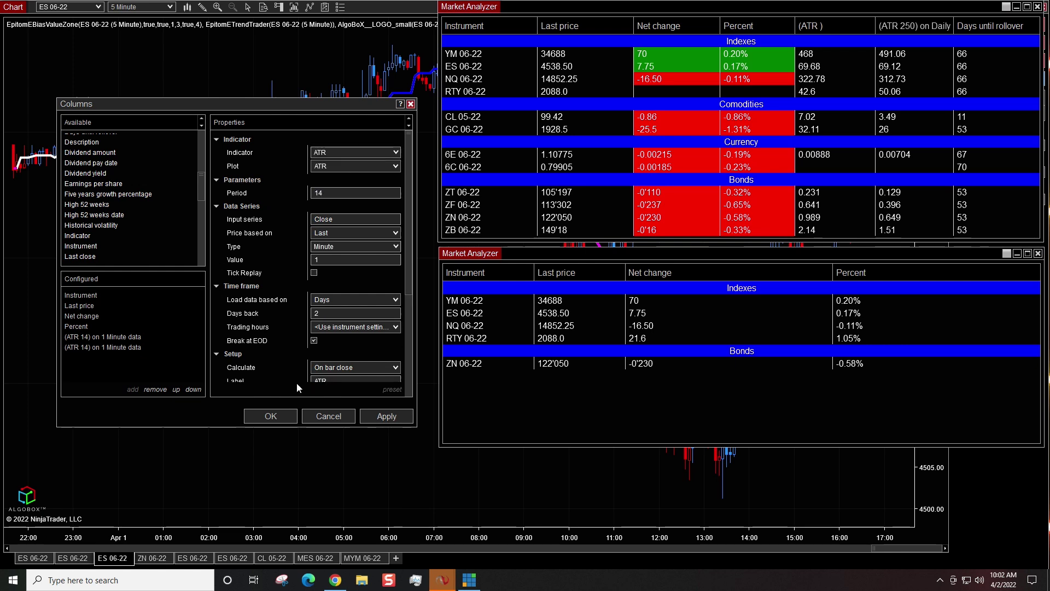
Step: Set the data series type of the first ATR column to Day
left_click(99, 337)
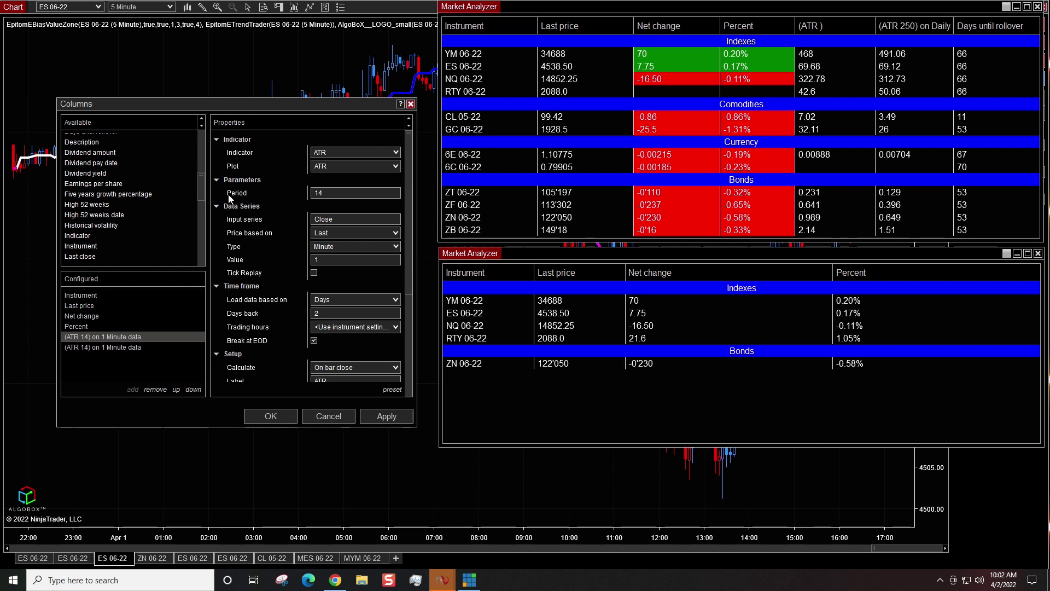
left_click(370, 234)
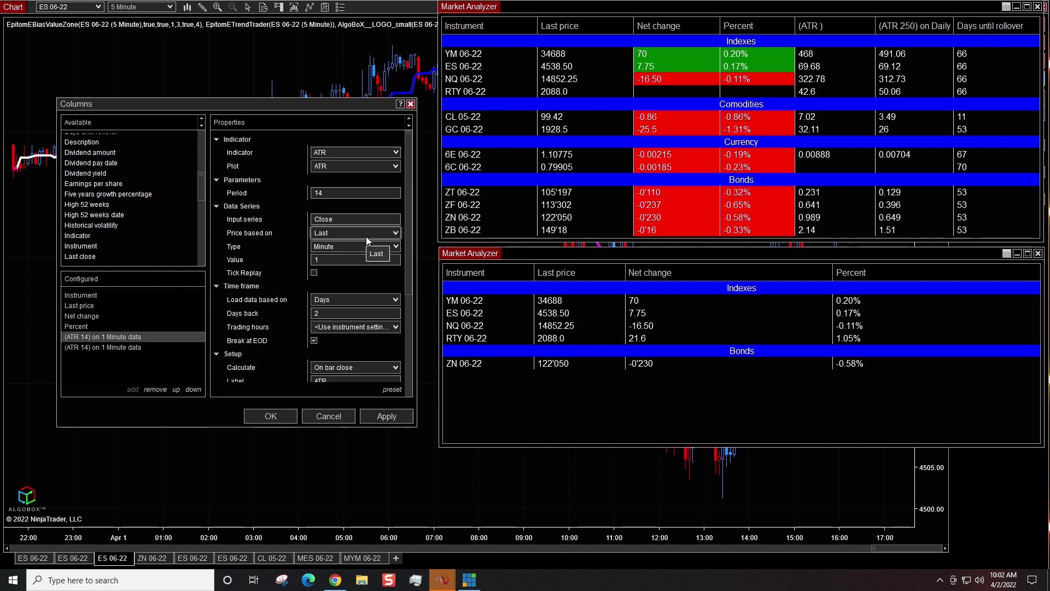
left_click(359, 240)
left_click(385, 247)
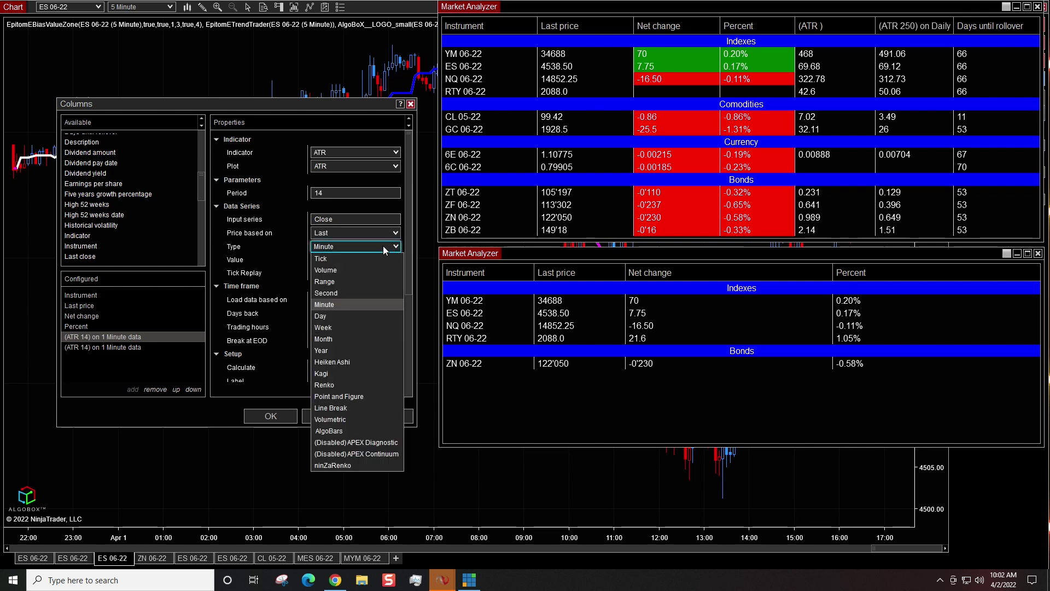
left_click(333, 320)
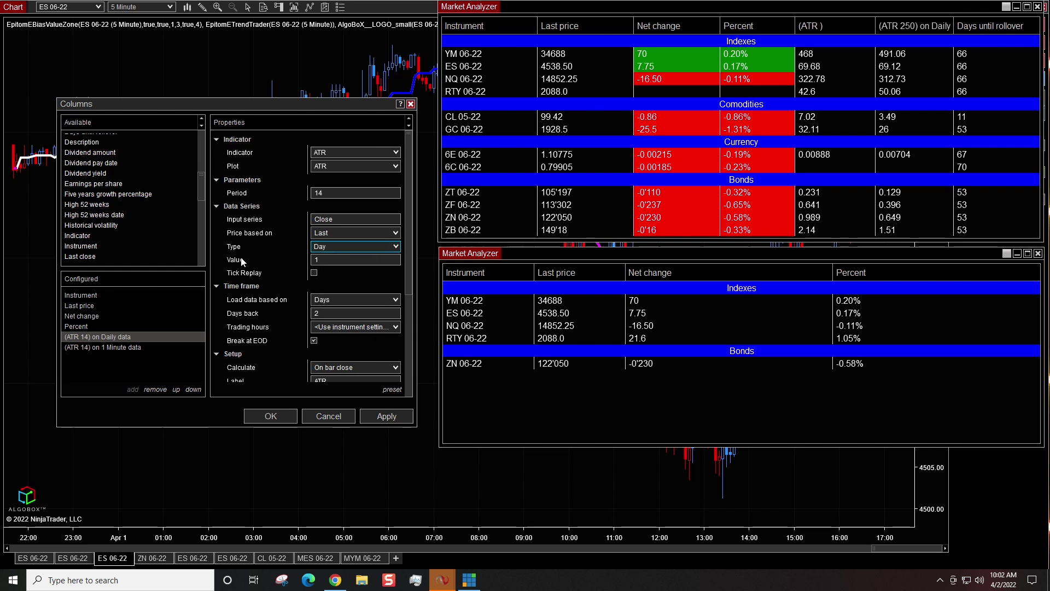
Step: Set the days back of the daily ATR column to 15 and apply the change
left_click(318, 261)
left_click(331, 315)
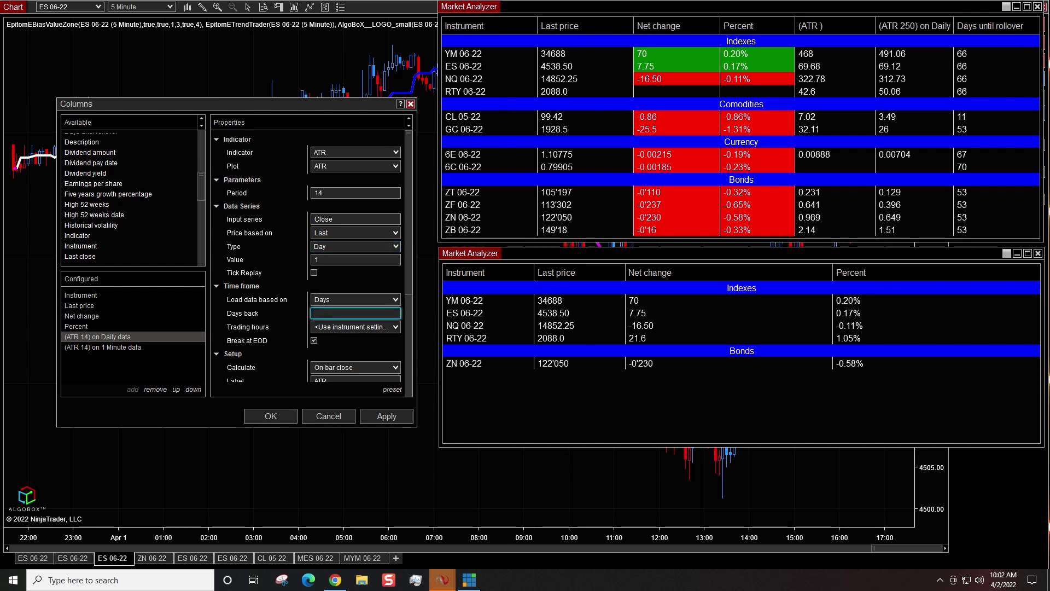
key("BackSpace")
type("15")
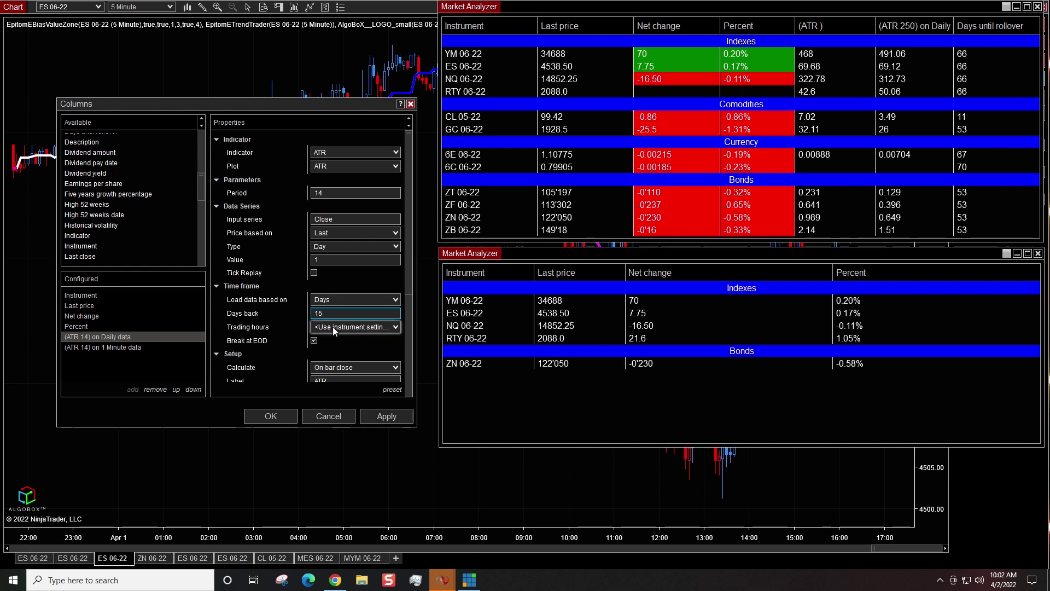
left_click(387, 417)
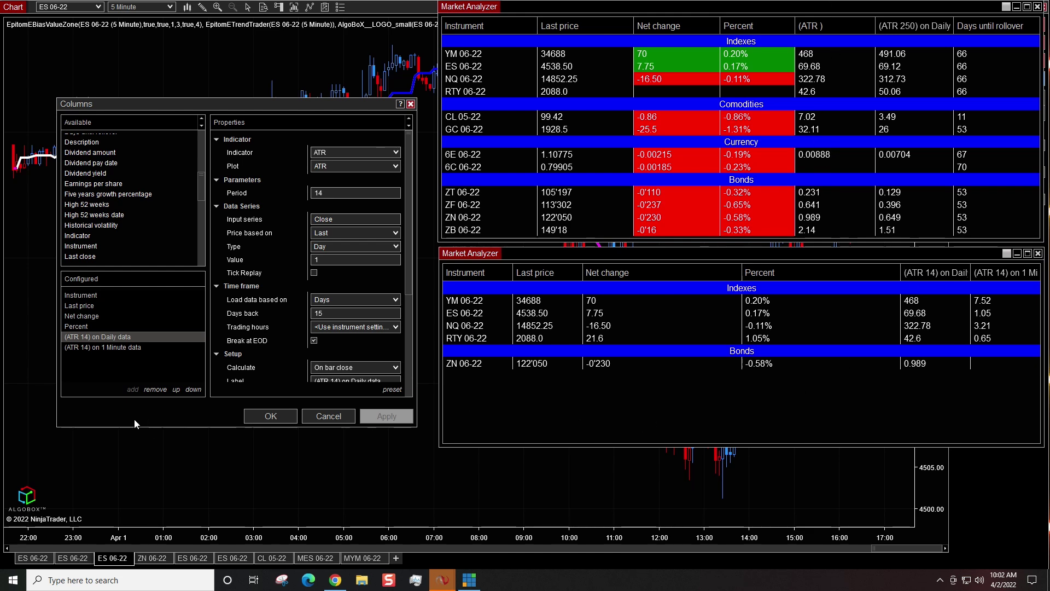
Step: Configure the second ATR column with the Day data series type, 251 days back and a period of 250, and apply it
left_click(100, 347)
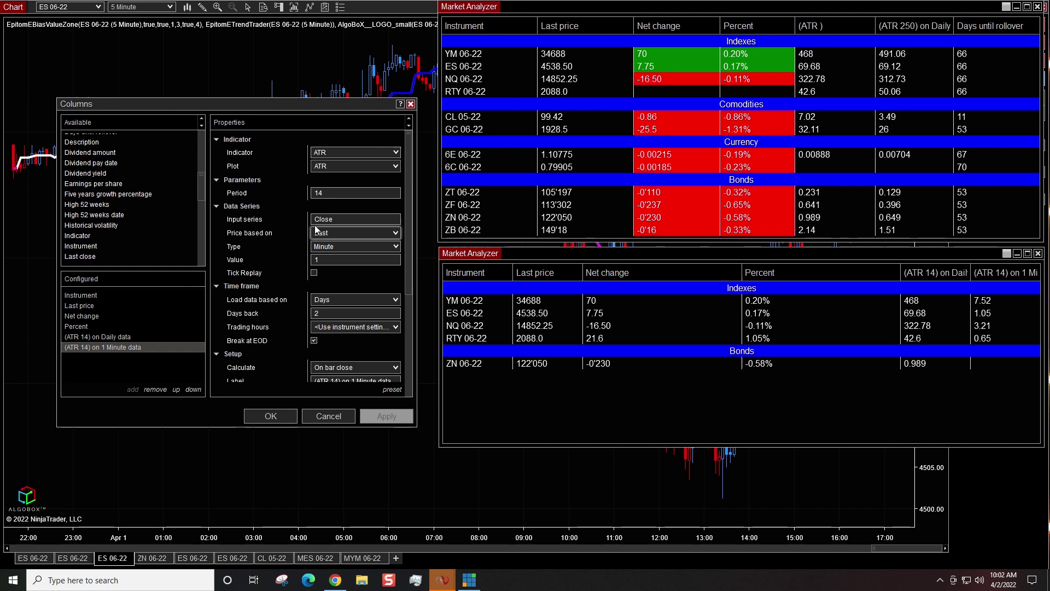
left_click(310, 193)
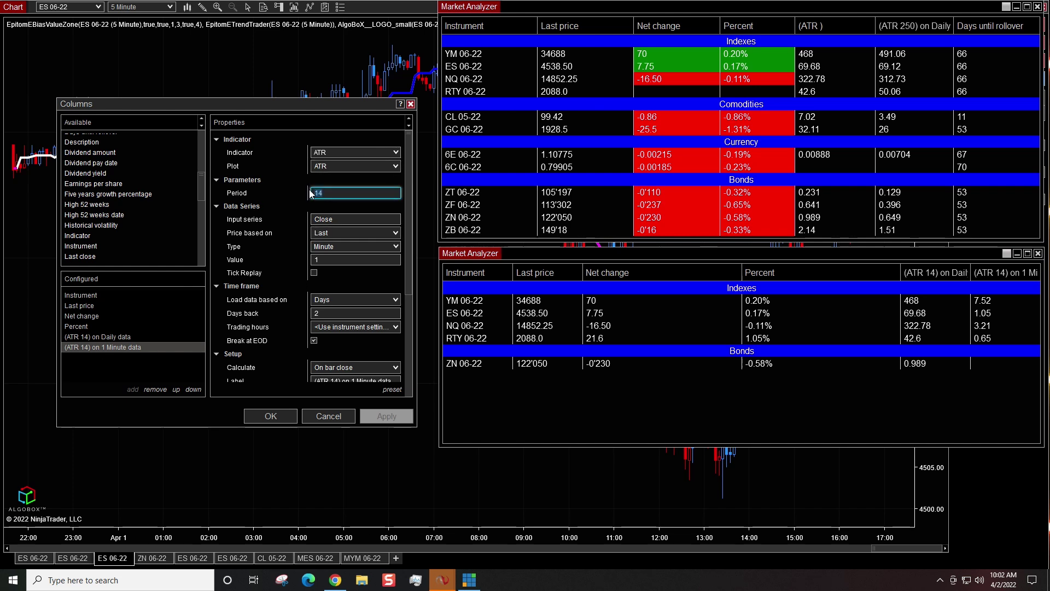
left_click(340, 247)
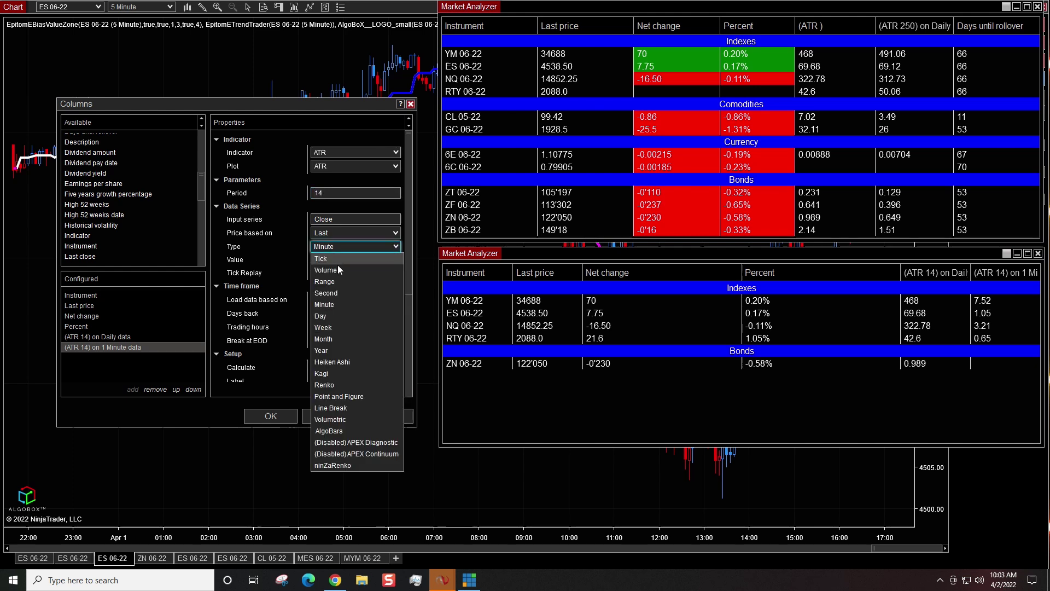
left_click(330, 317)
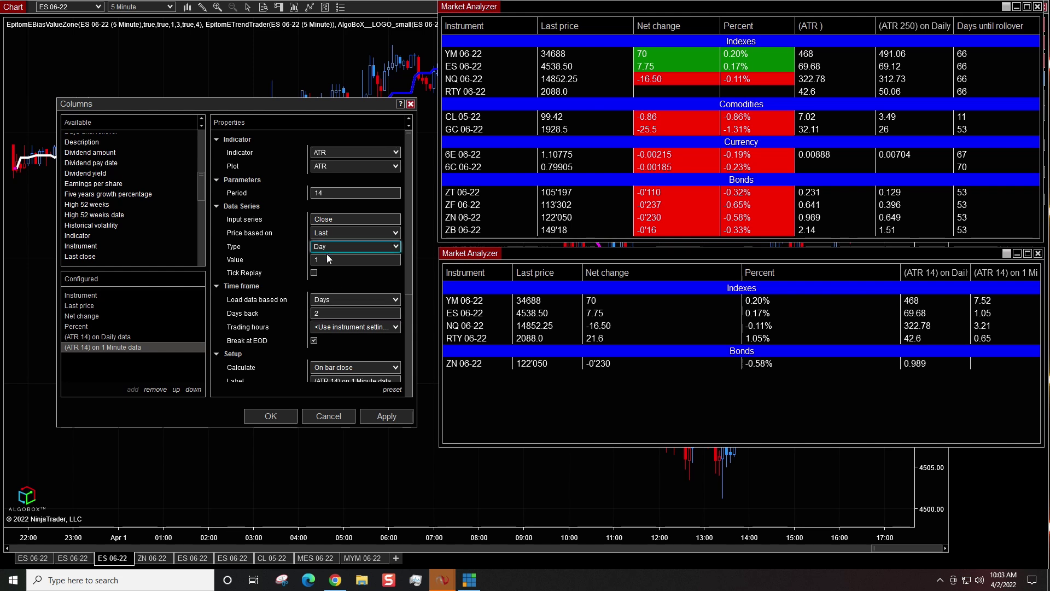
left_click(334, 312)
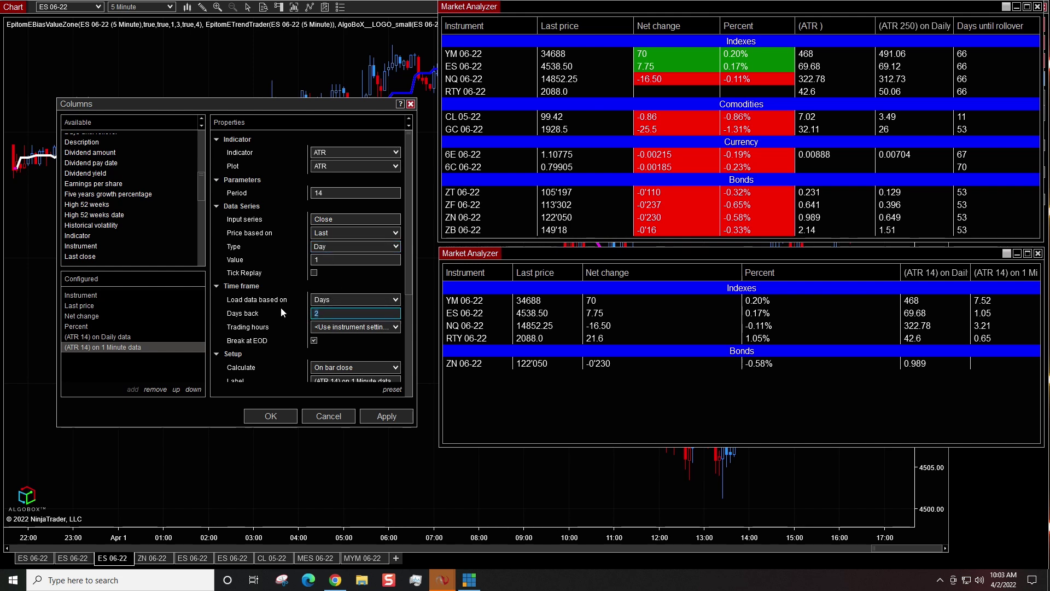
type("251")
left_click(314, 194)
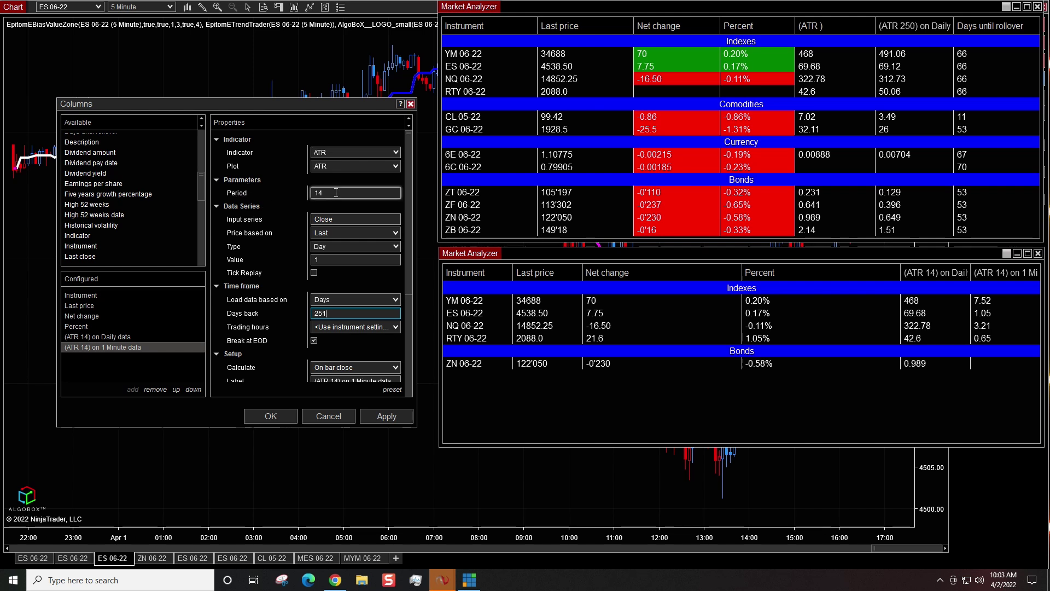
type("250")
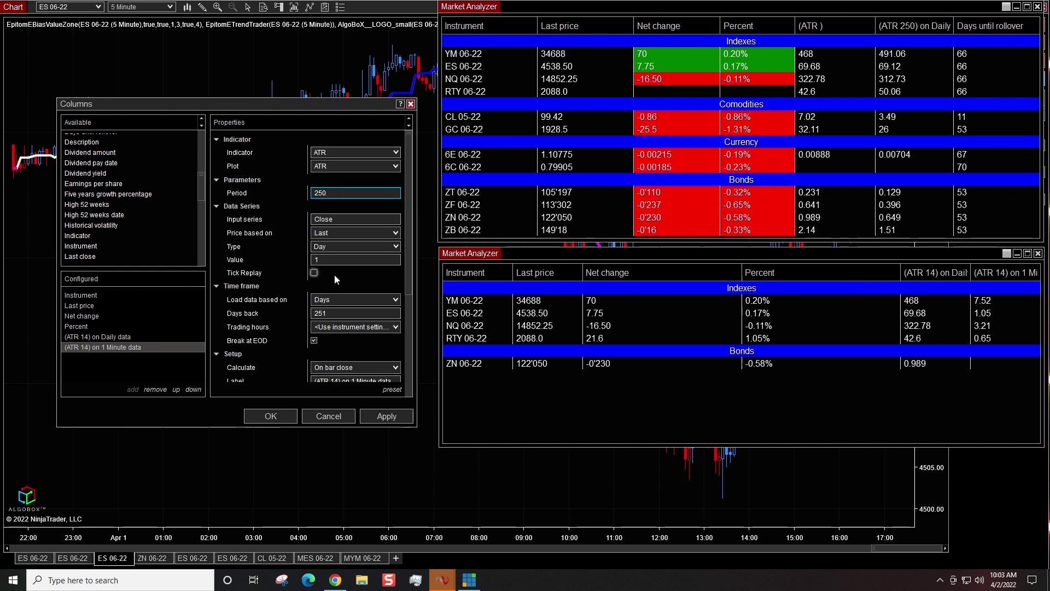
left_click(386, 418)
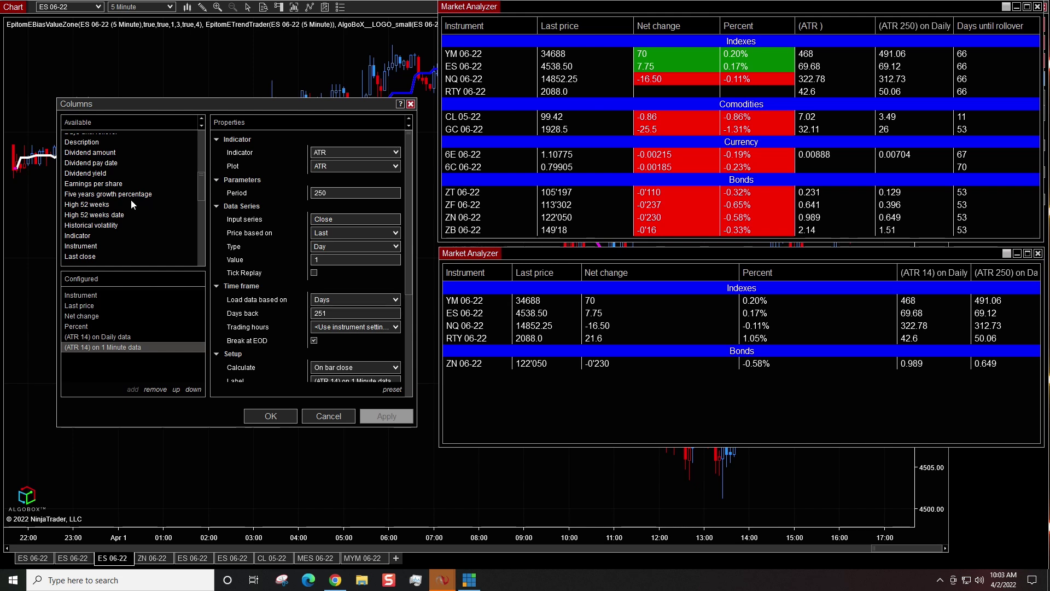
Step: Add the Days until rollover column to the new Market Analyzer and confirm the column settings
scroll(131, 203, "up", 7)
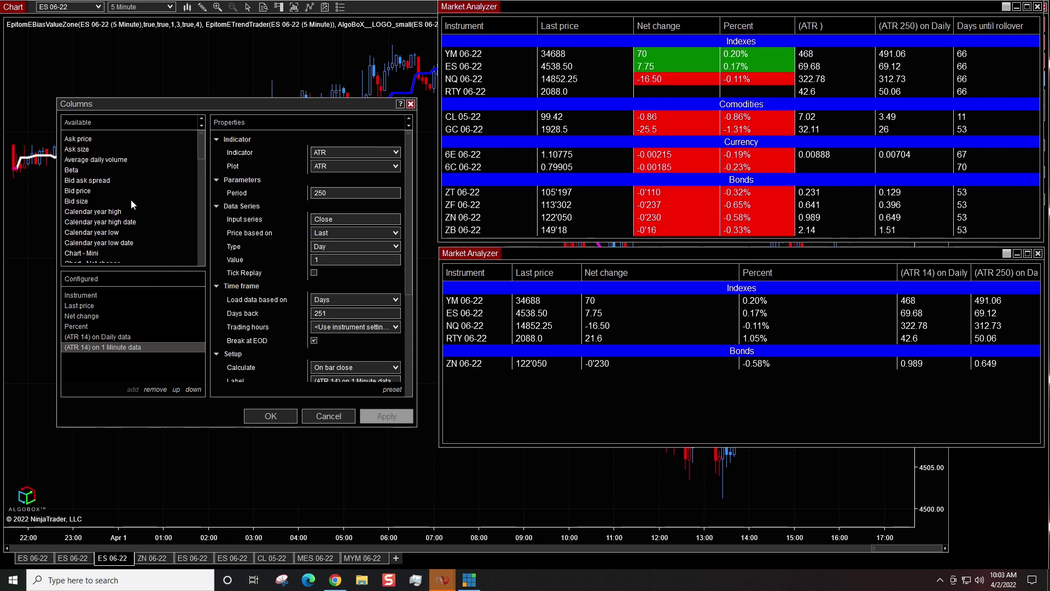
scroll(131, 202, "down", 3)
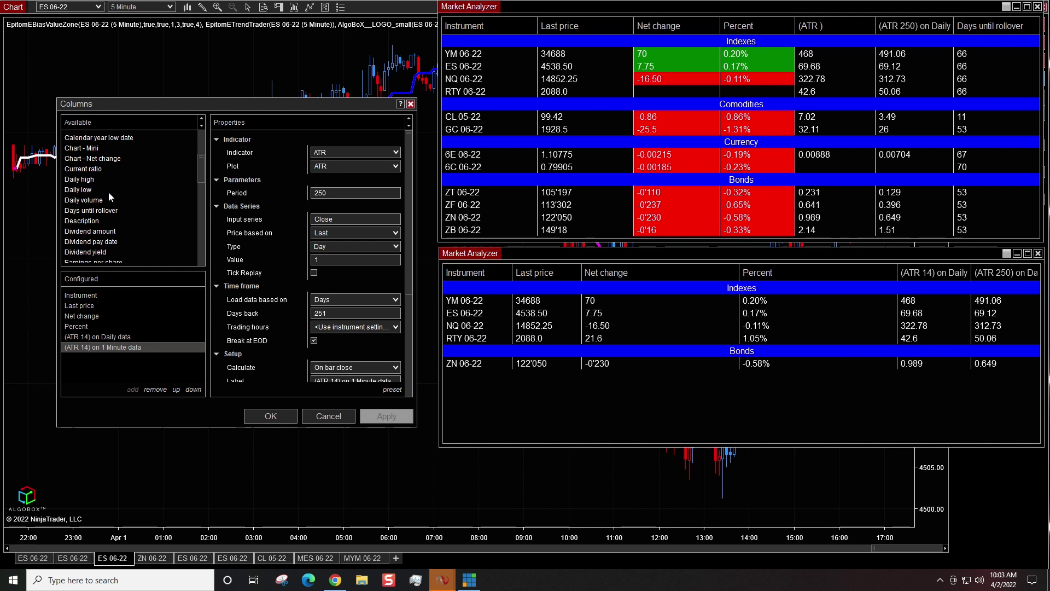
double_click(82, 212)
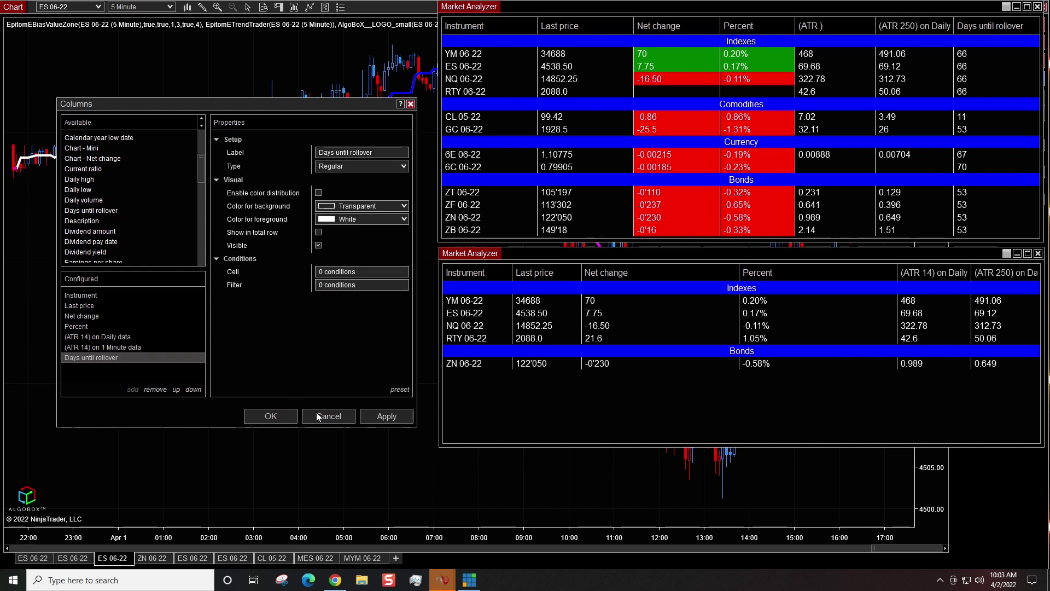
left_click(279, 416)
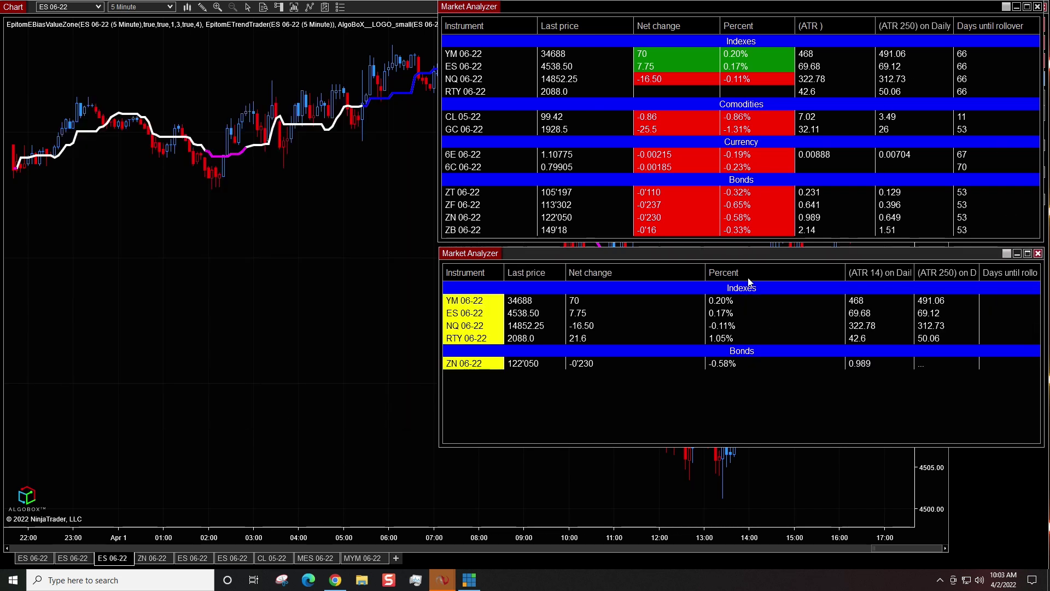
Step: Narrow the Net change and Percent columns of the new table to give the ATR headings more room
left_click_drag(671, 273, 629, 275)
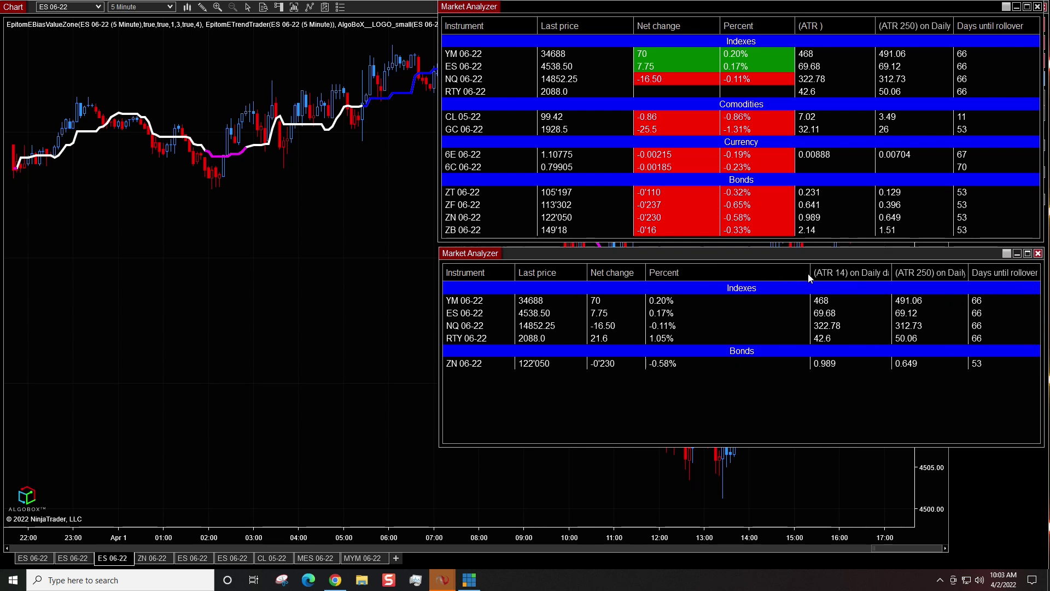
left_click_drag(738, 278, 740, 279)
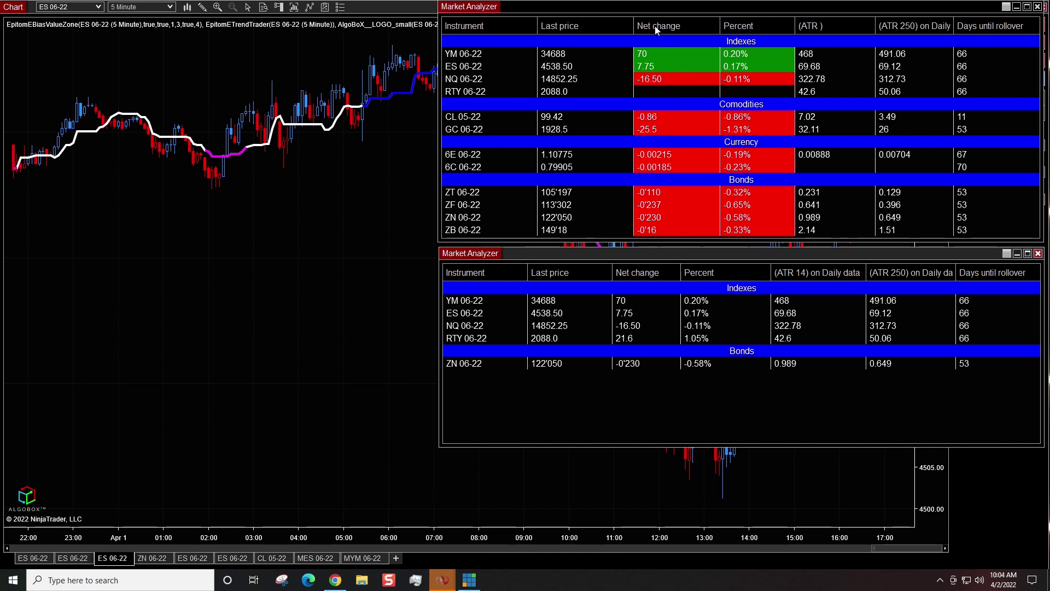
mouse_move(738, 26)
left_mouse_down()
mouse_move(698, 38)
mouse_move(747, 41)
left_mouse_up()
Step: Sort the new table's rows by net change, switching repeatedly between ascending and descending order
left_click(638, 276)
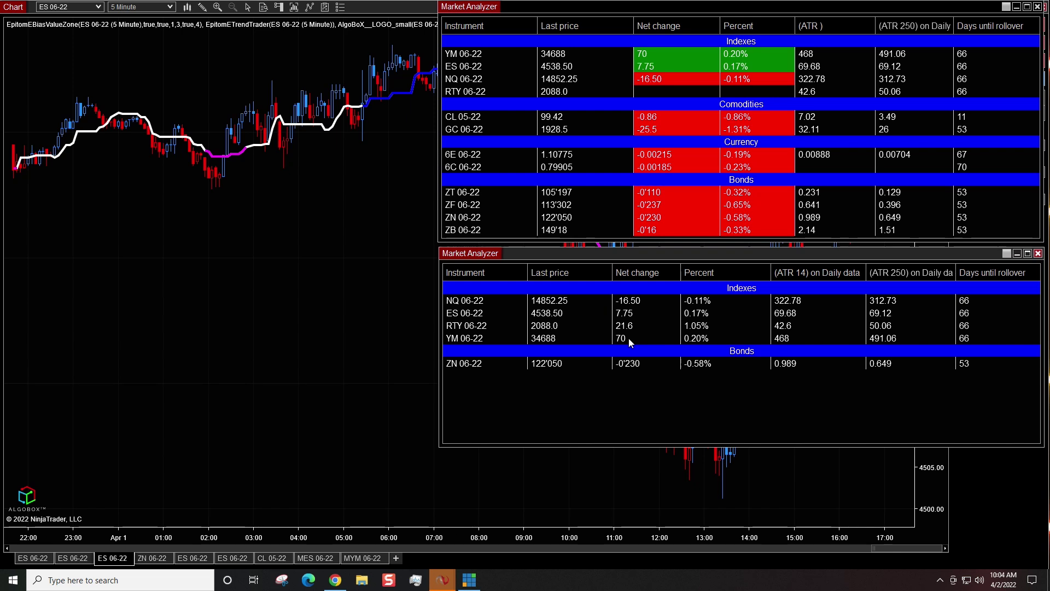
left_click(629, 271)
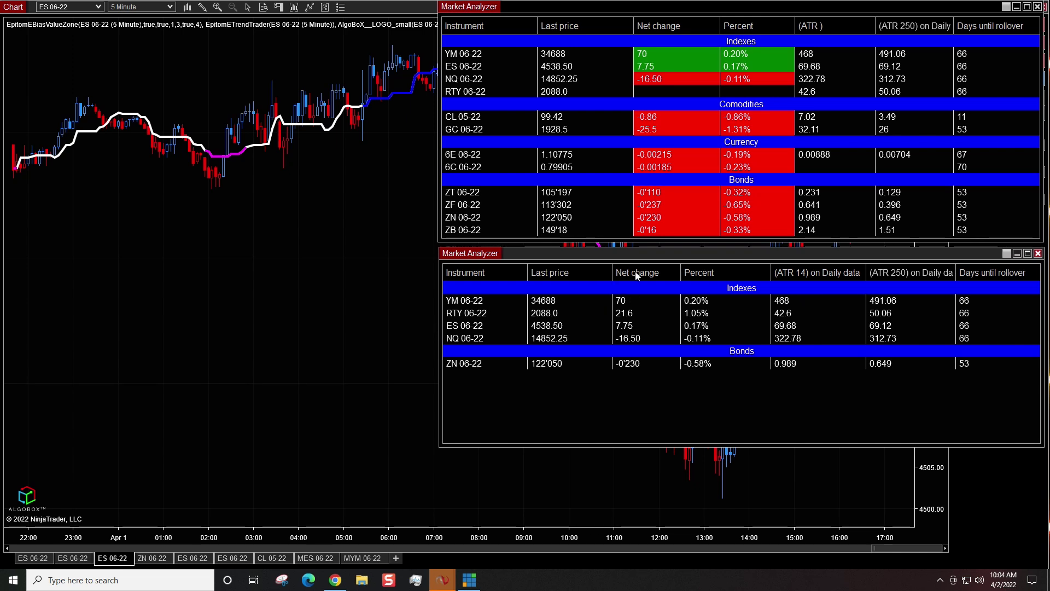
left_click(635, 271)
left_click(635, 271)
left_click(641, 273)
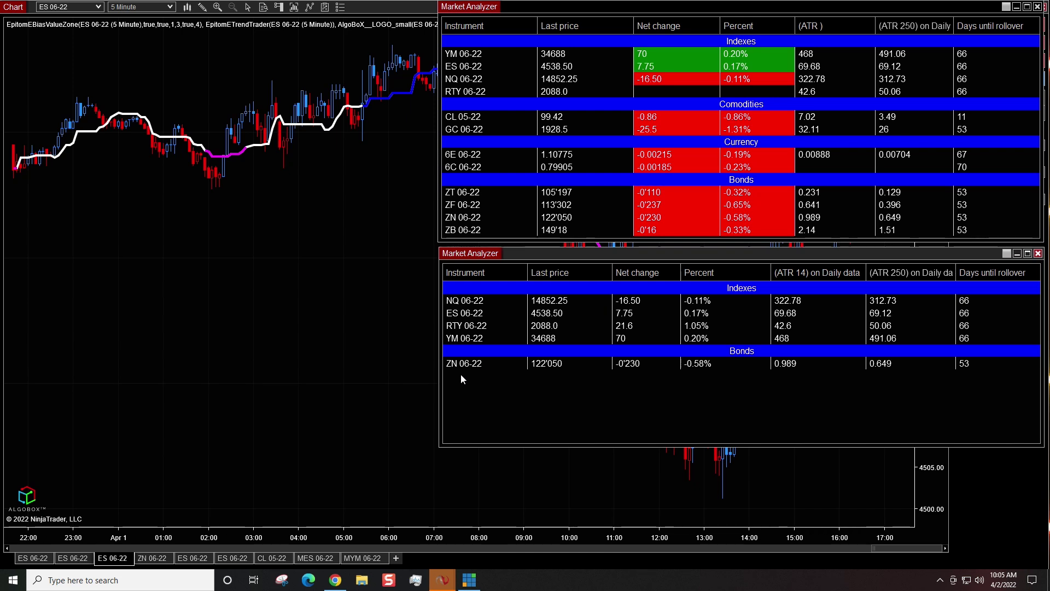
Step: Add the ZF 06-22 instrument to the Bonds group beneath ZN 06-22
type("ZF")
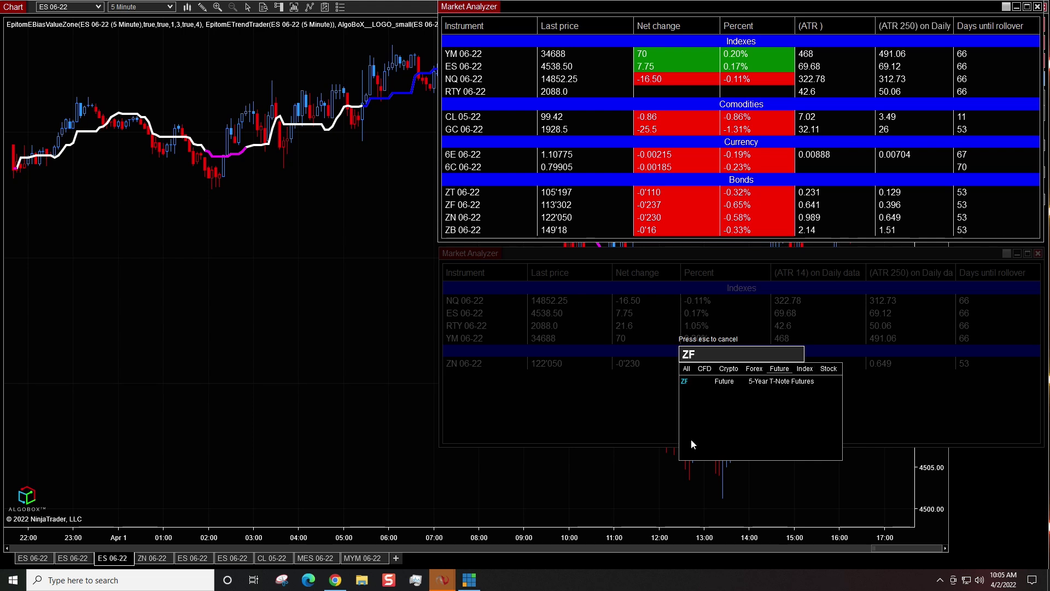
type(" 06-22")
key("Return")
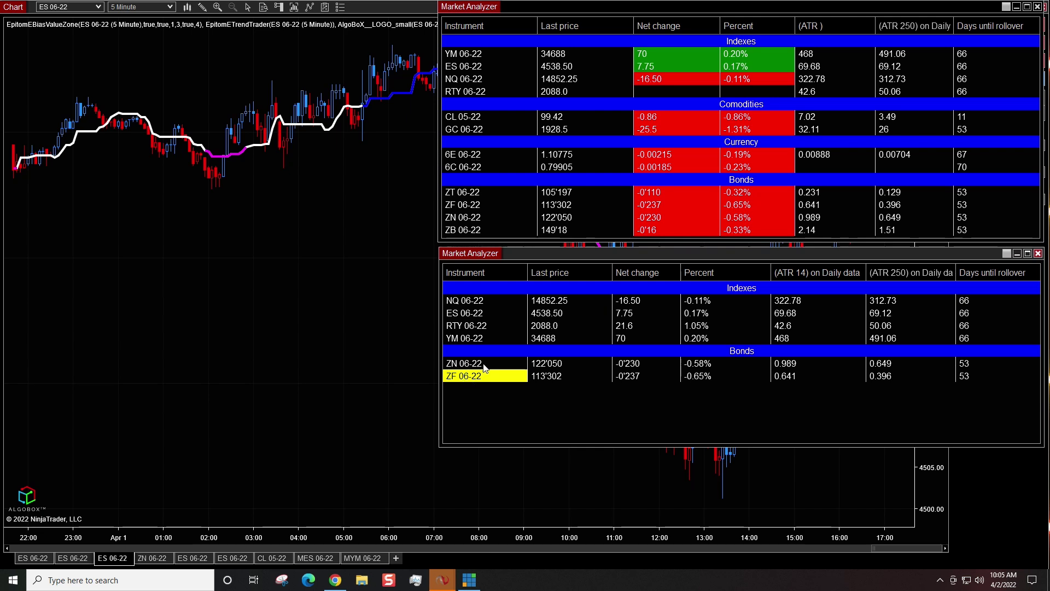
Step: Sort the new table by net change and by last price, and begin rearranging the Indexes rows manually from YM 06-22
left_click(639, 272)
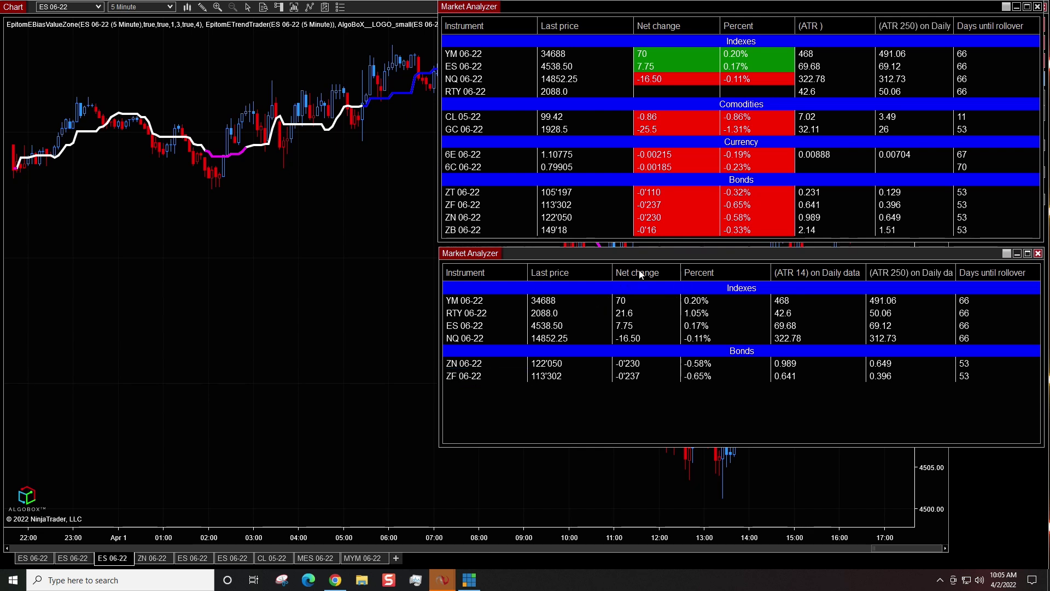
left_click(551, 276)
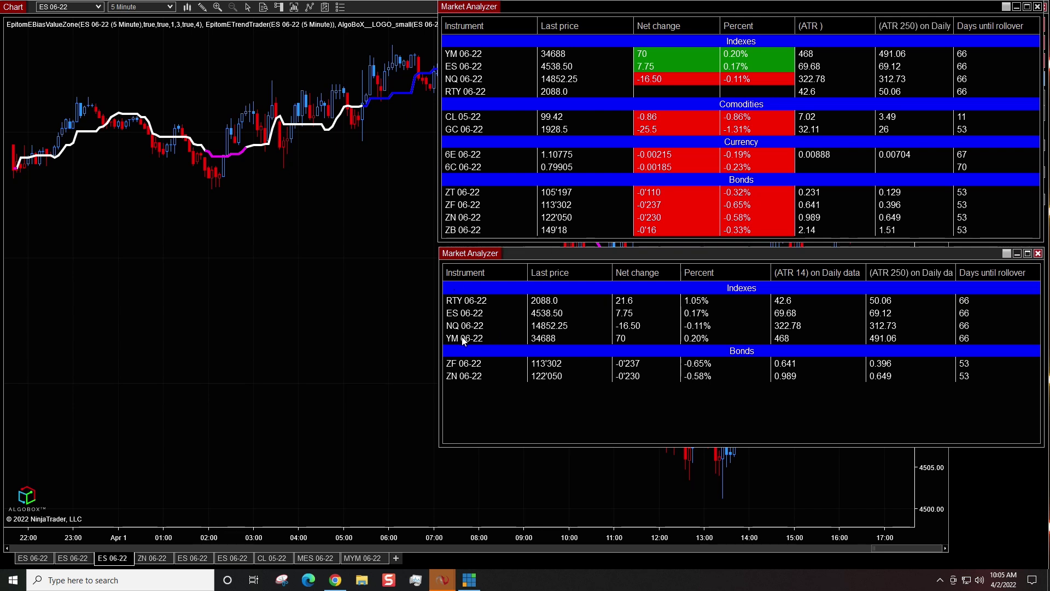
mouse_move(463, 340)
left_mouse_down()
mouse_move(480, 304)
mouse_move(469, 326)
mouse_move(475, 312)
mouse_move(477, 346)
mouse_move(468, 340)
left_mouse_up()
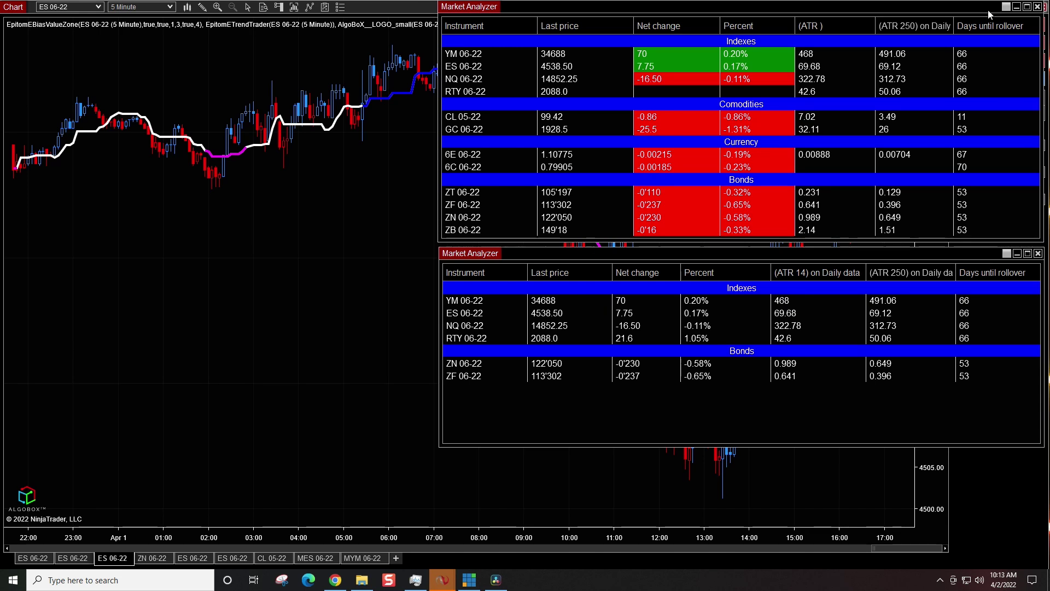
Step: Reopen the new Market Analyzer's column settings and add a cell condition to the Net change column
right_click(599, 402)
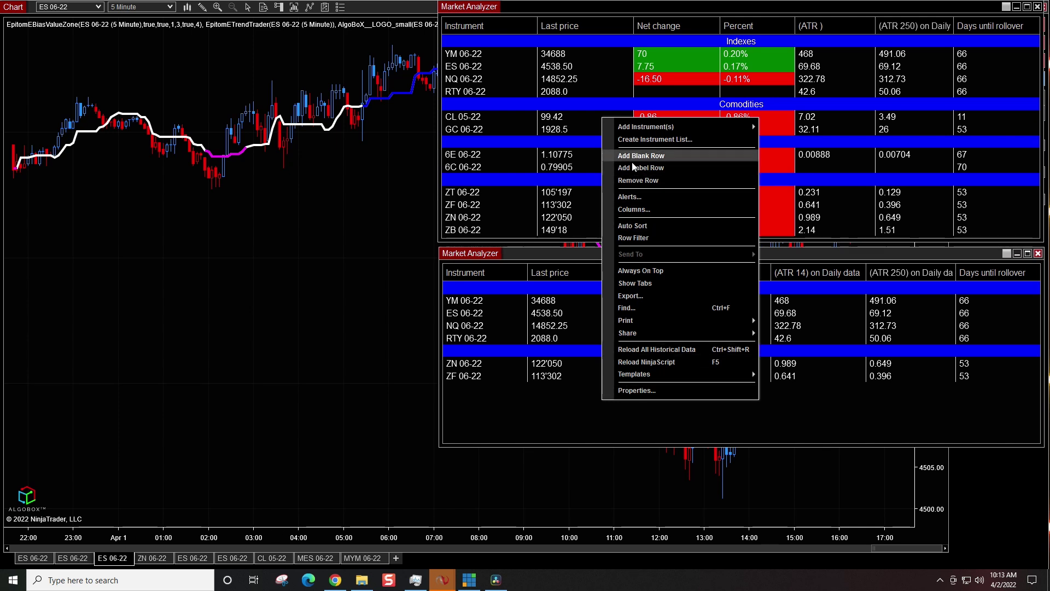
left_click(638, 208)
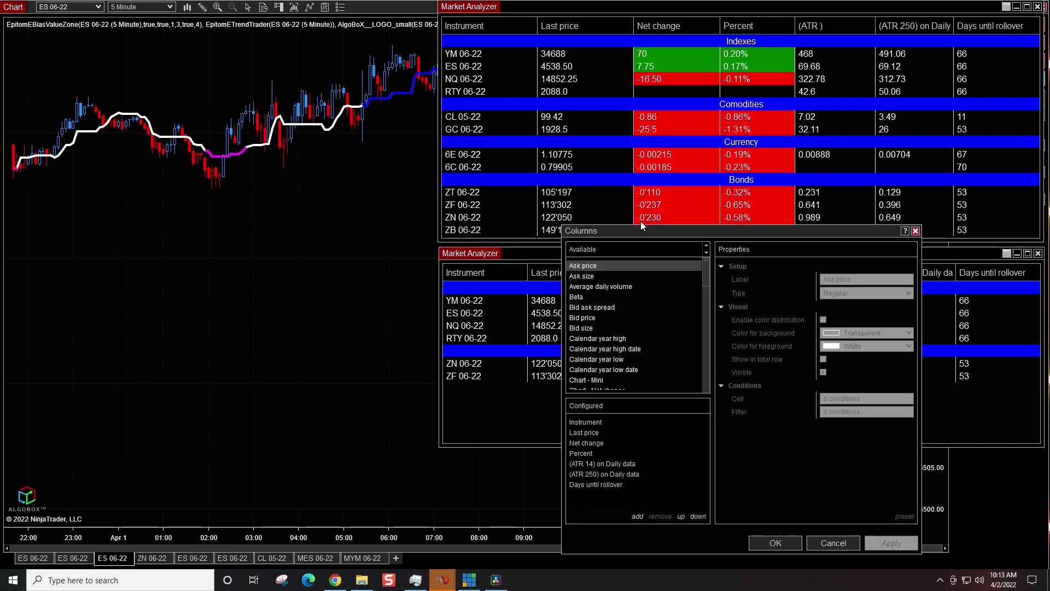
left_click(591, 443)
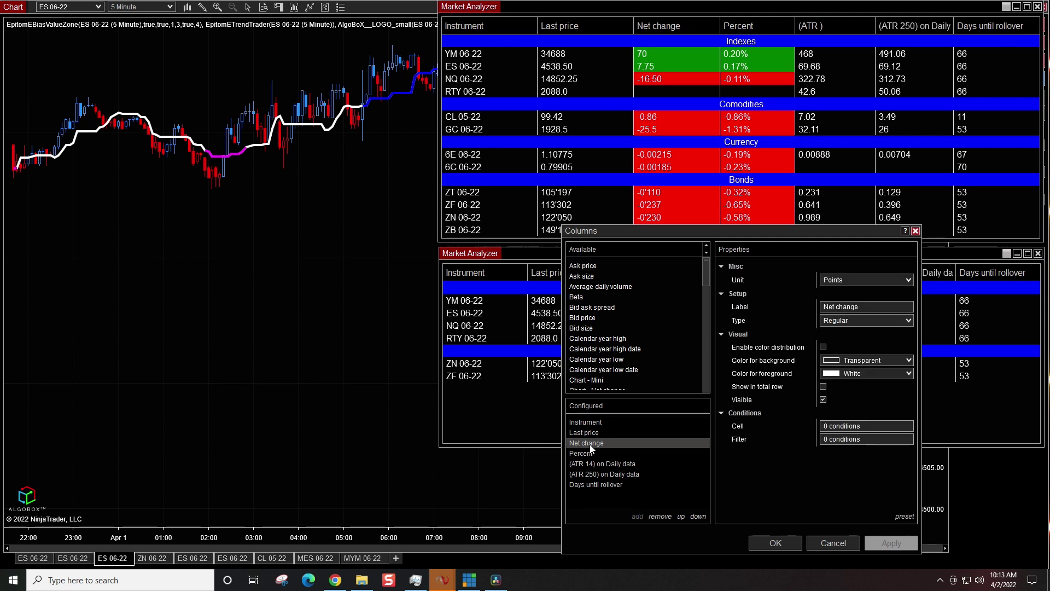
left_click(849, 430)
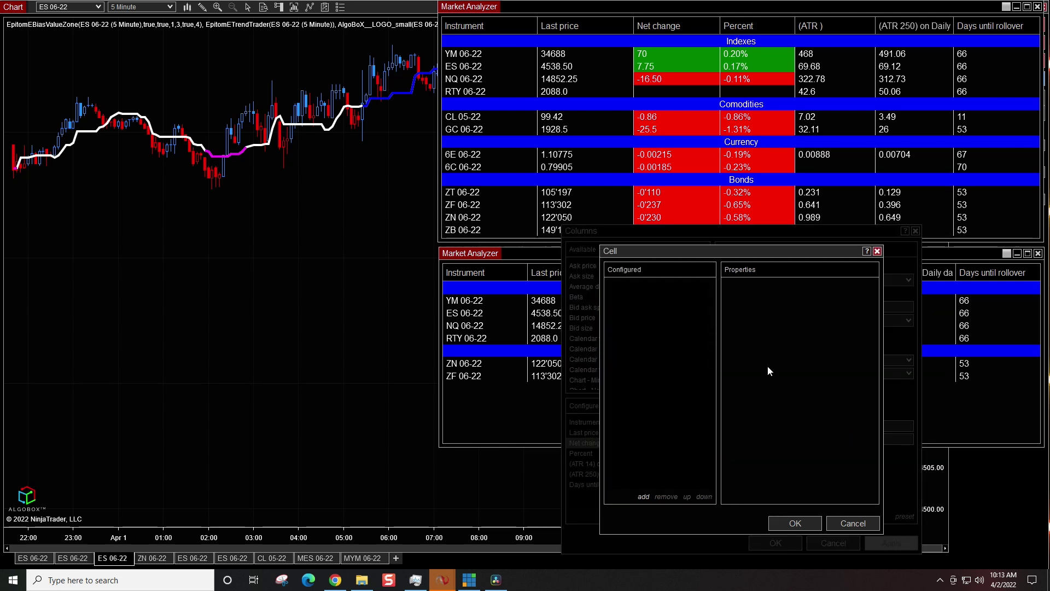
left_click(643, 496)
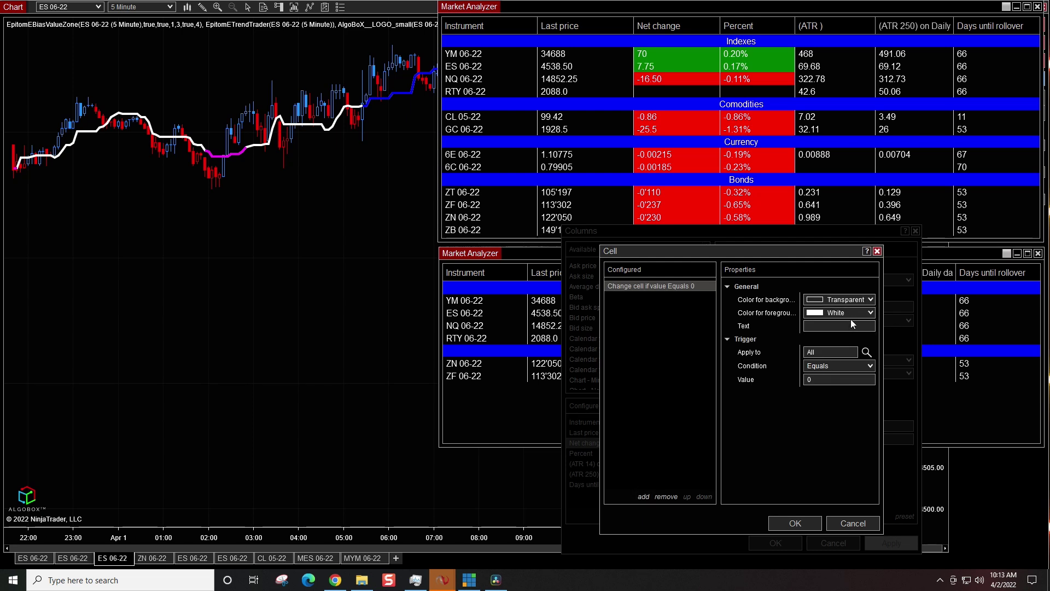
Step: Set the background color of the new Net change cell condition to Red
left_click(871, 300)
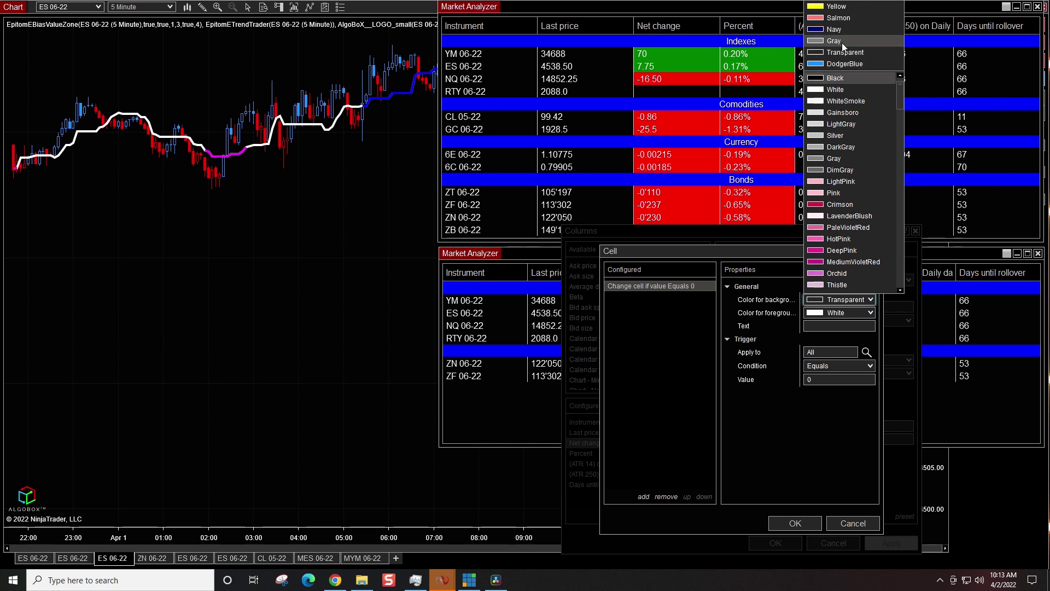
scroll(852, 229, "down", 20)
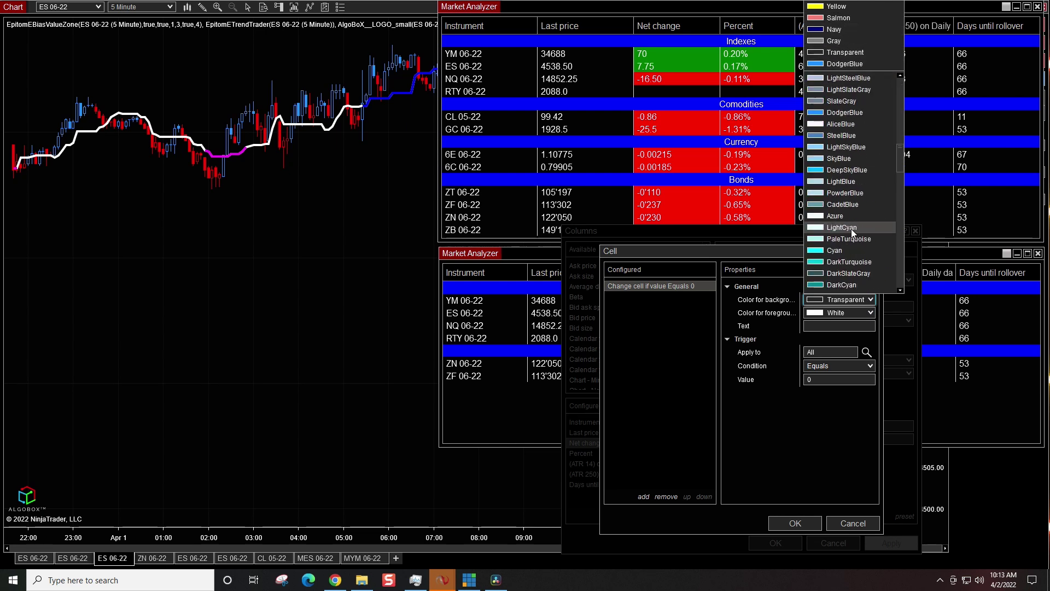
scroll(851, 231, "down", 15)
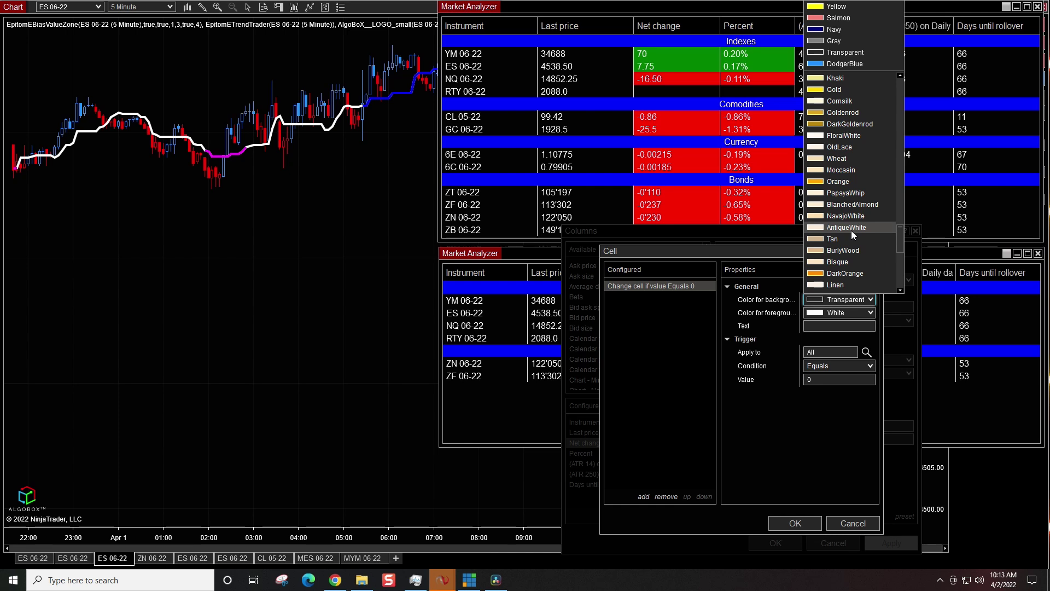
scroll(849, 246, "down", 2)
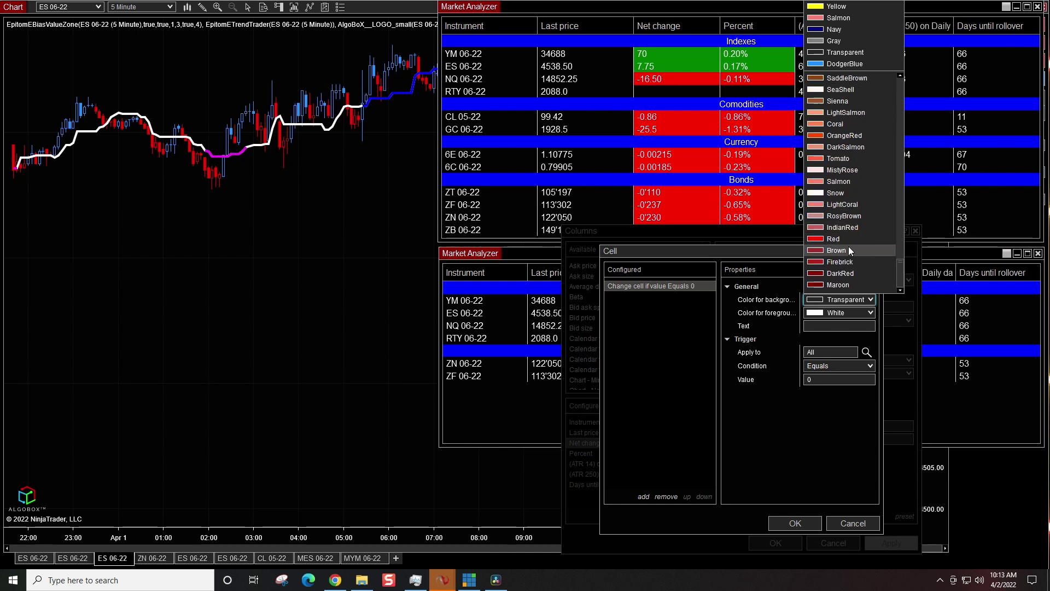
left_click(846, 241)
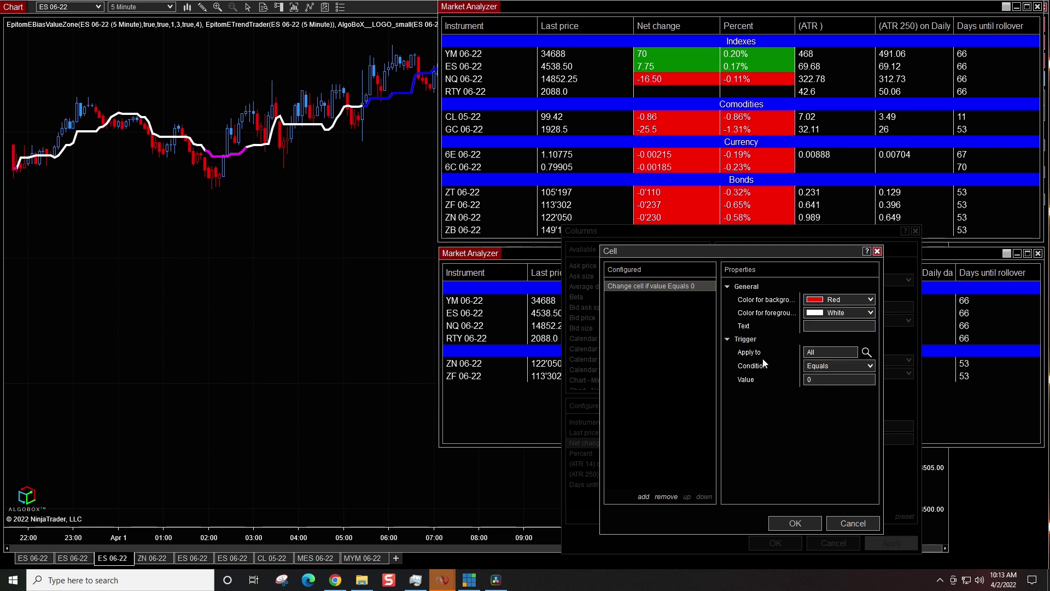
Step: Set the red Net change cell condition to trigger when the value is Greater than 0
left_click(869, 368)
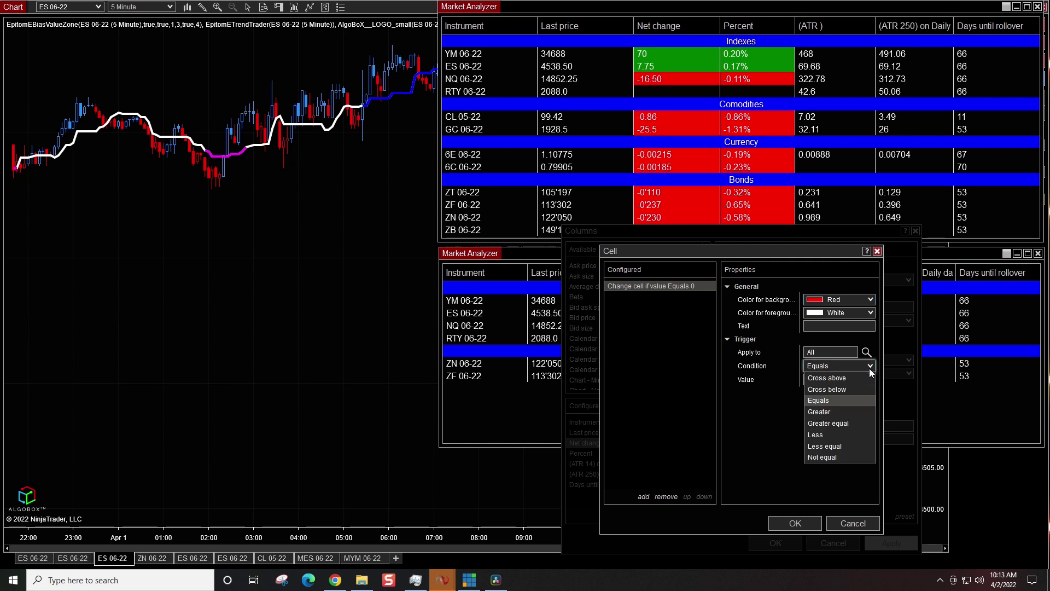
left_click(841, 412)
left_click(832, 379)
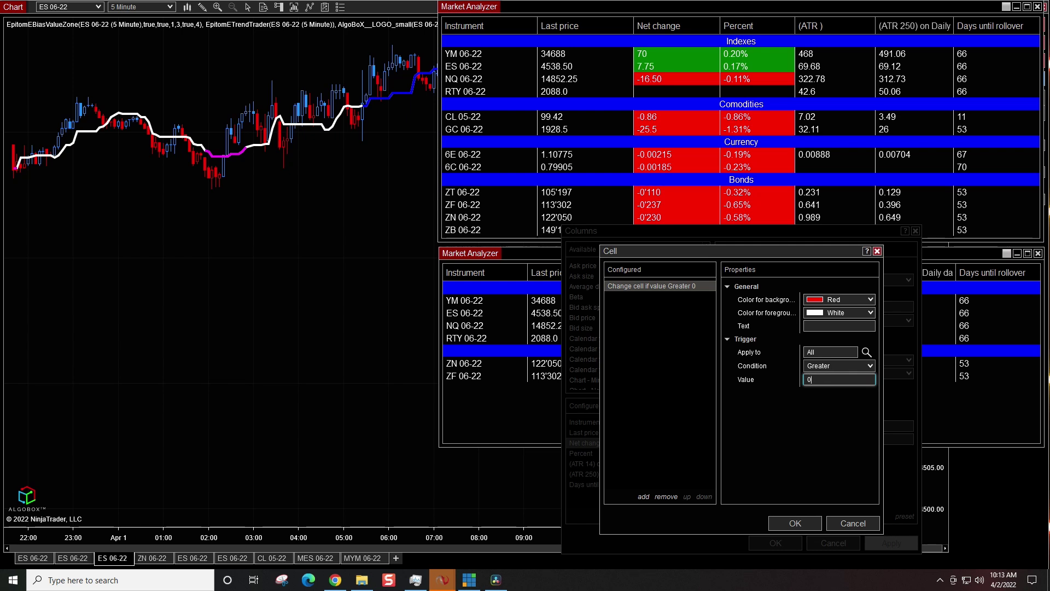
type("0")
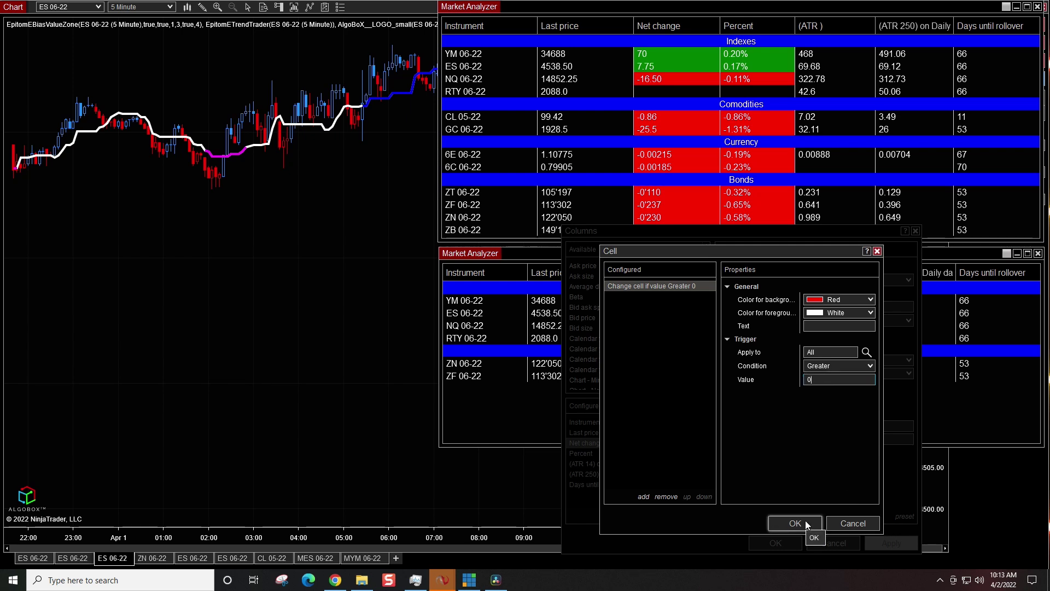
Step: Add a second Net change cell condition with a Green background for values Greater than 0
left_click(643, 497)
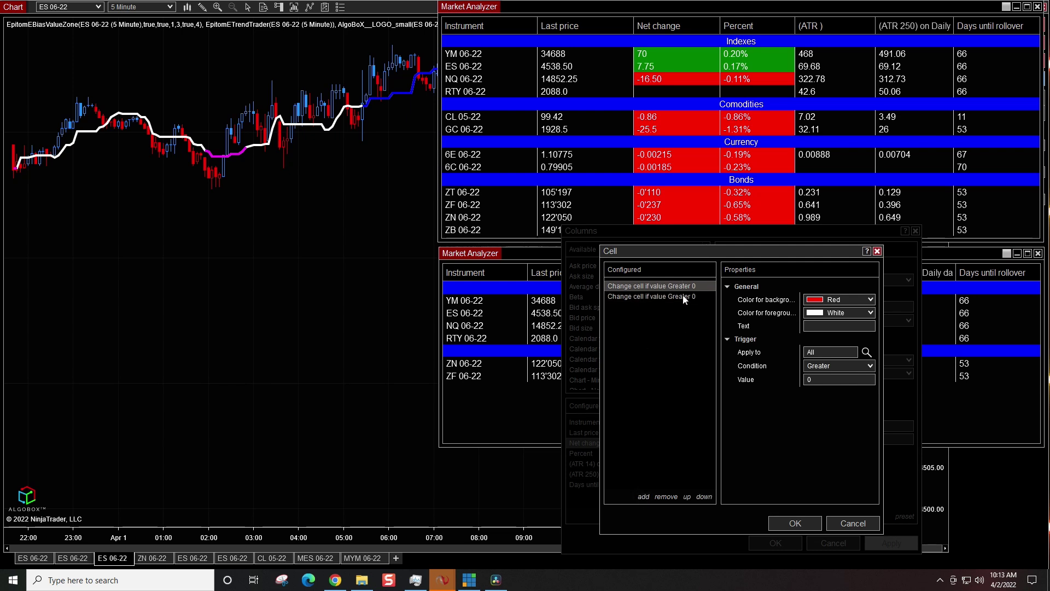
left_click(869, 300)
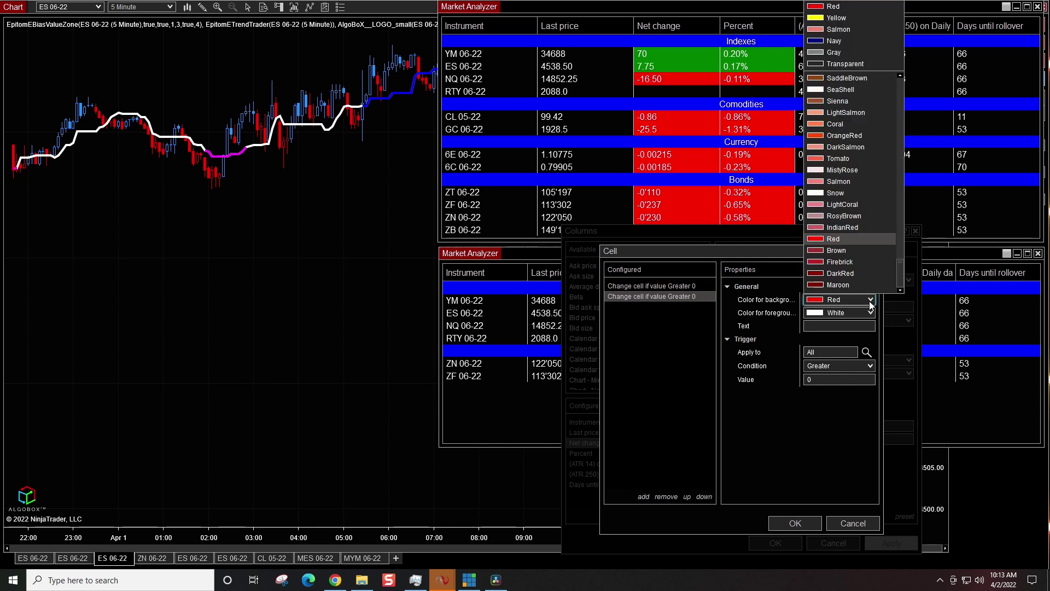
scroll(848, 185, "up", 15)
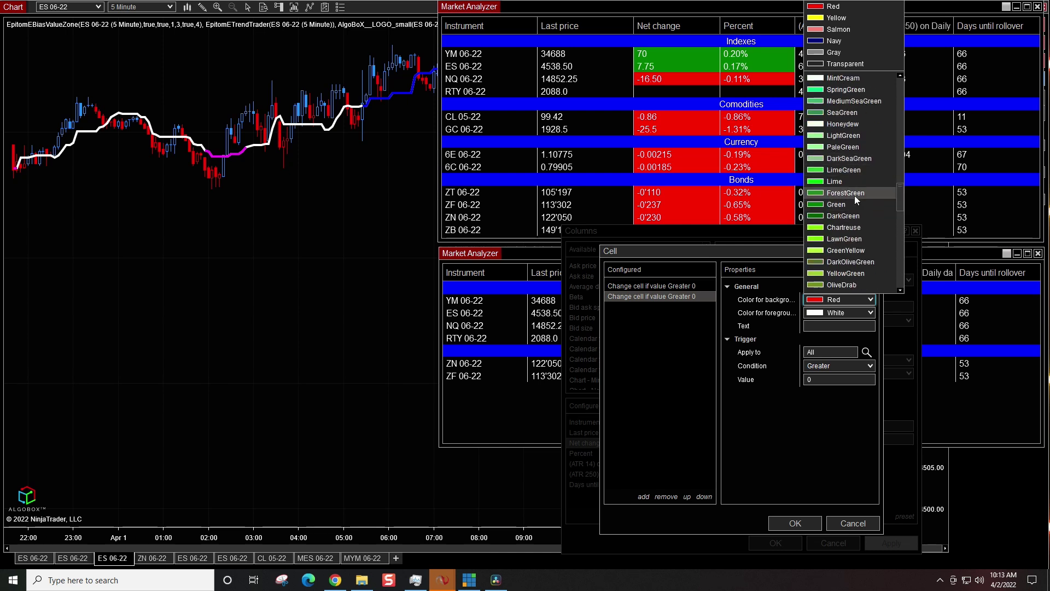
scroll(854, 195, "up", 1)
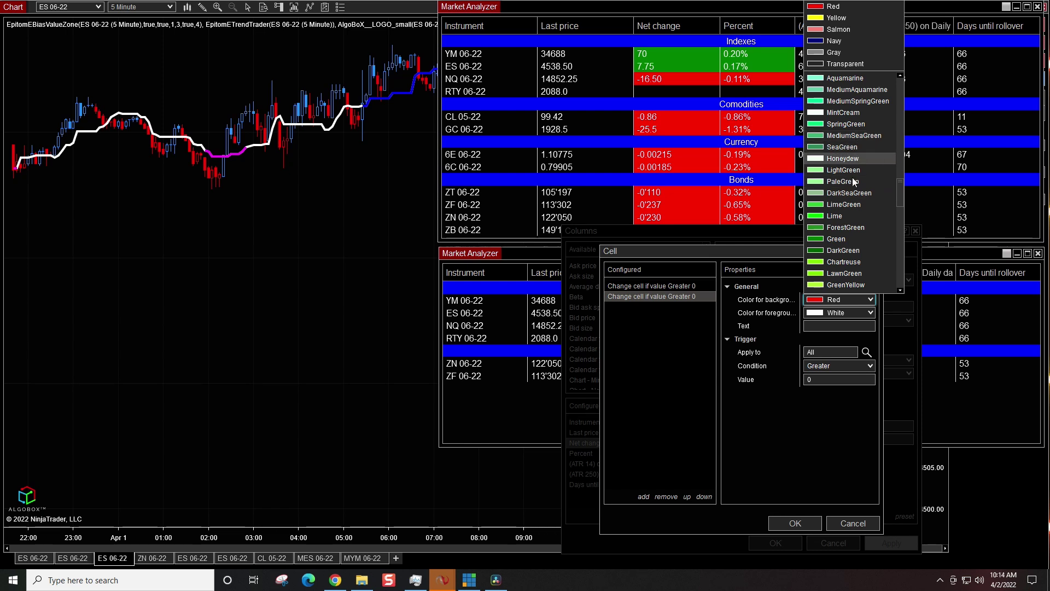
left_click(841, 240)
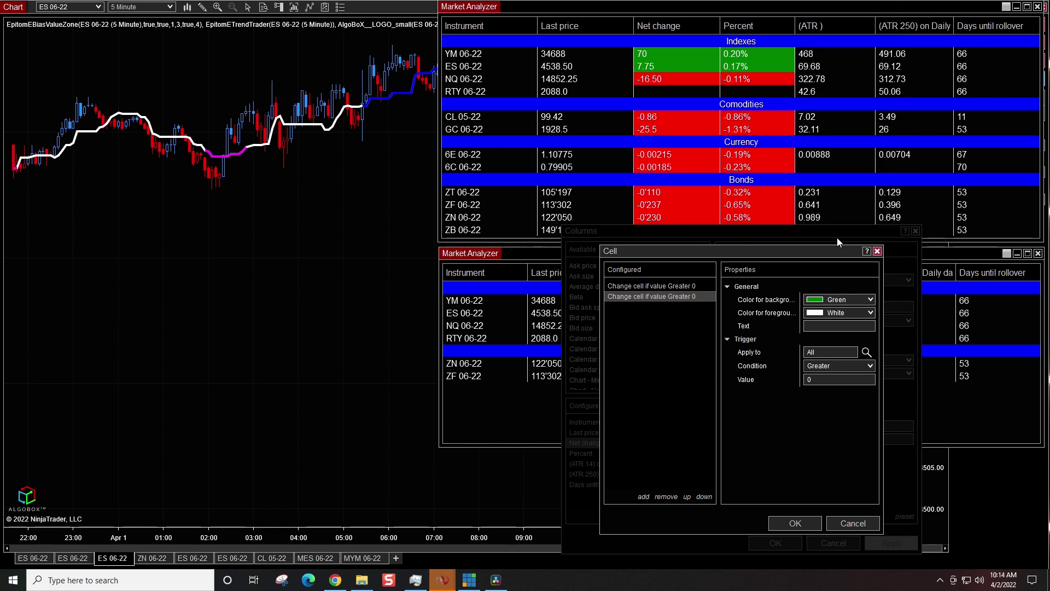
left_click(835, 365)
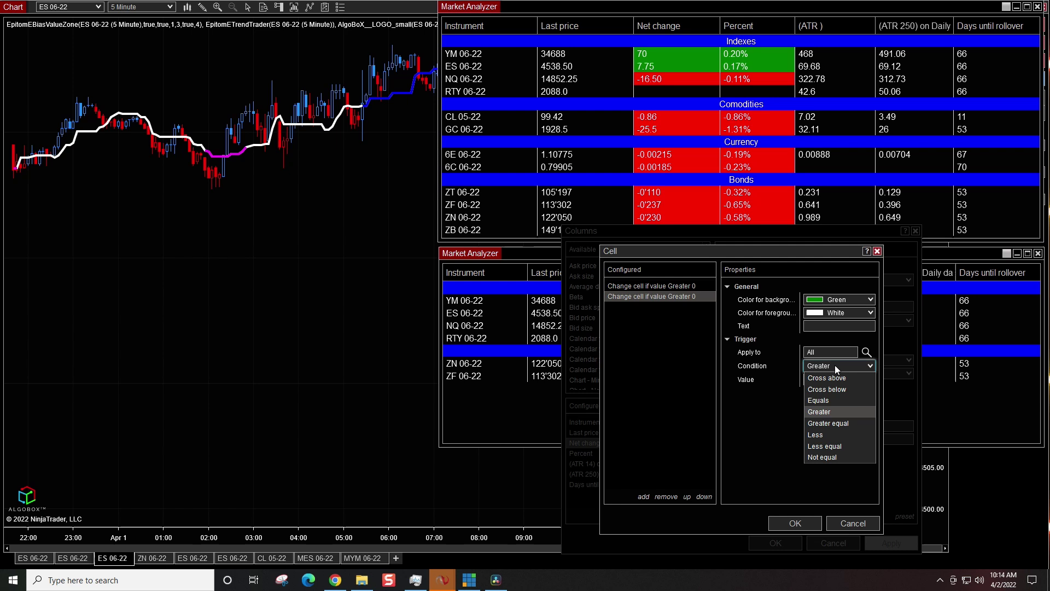
left_click(836, 410)
Step: Set the red Net change condition to Less than 0 and apply both cell conditions to the new table
left_click(669, 289)
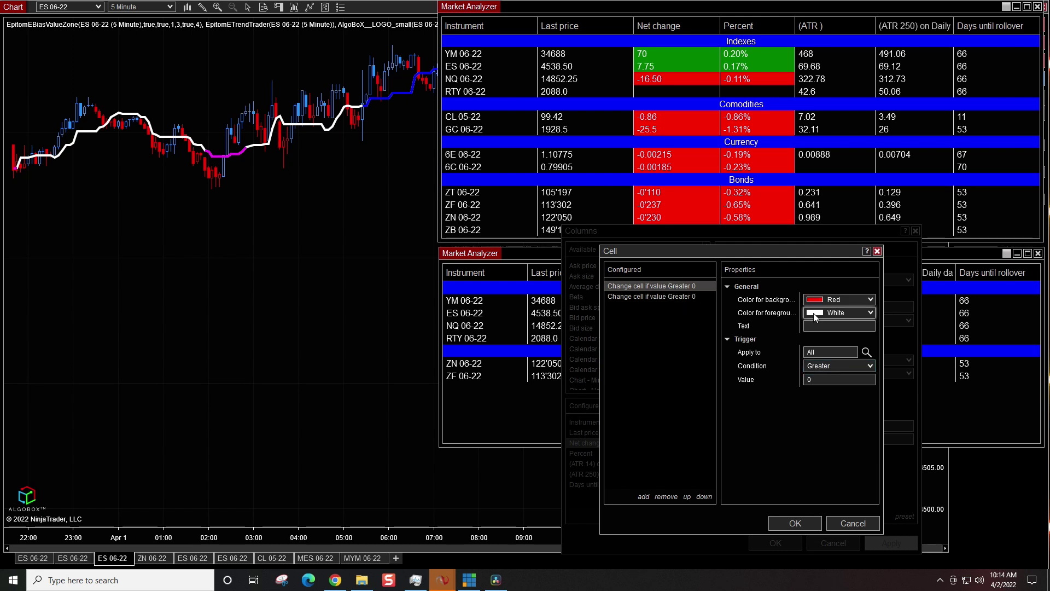
left_click(849, 366)
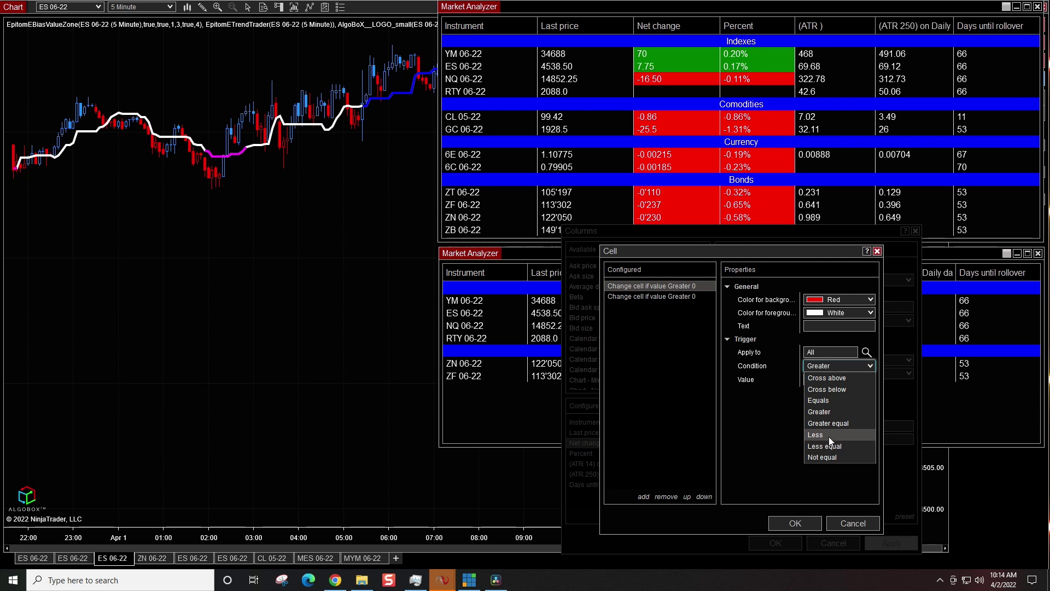
left_click(828, 434)
left_click(806, 525)
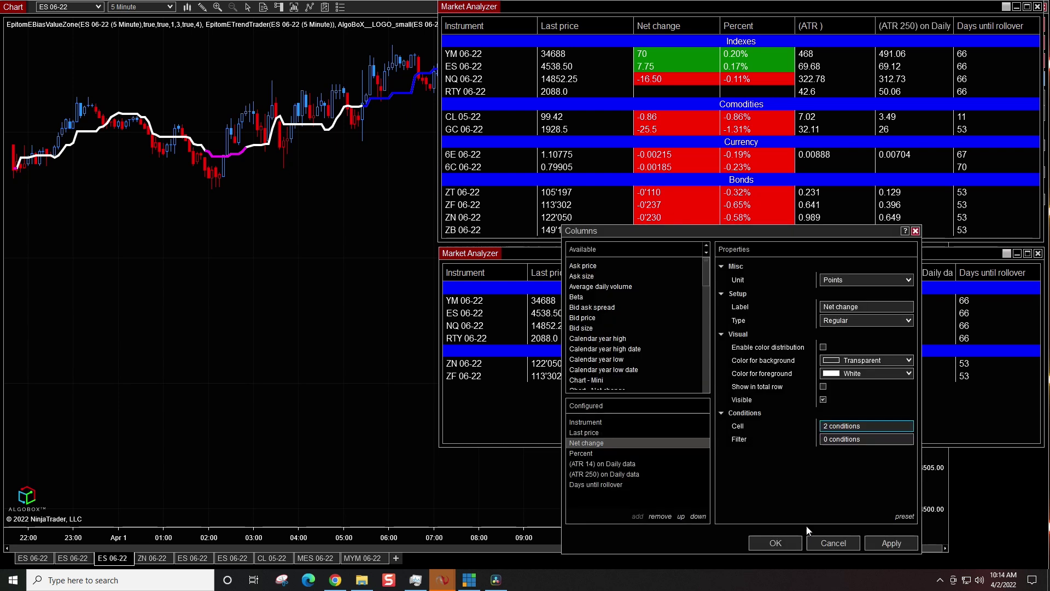
left_click(891, 544)
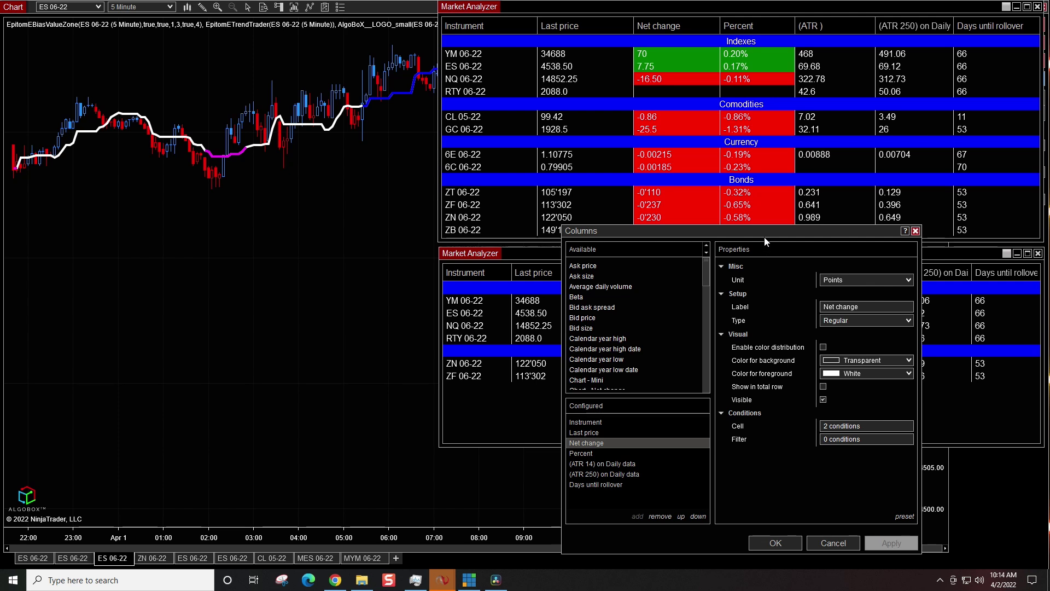
Step: Move the Columns dialog clear of the new table's values and add a cell condition to the Percent column
left_click_drag(738, 230, 265, 160)
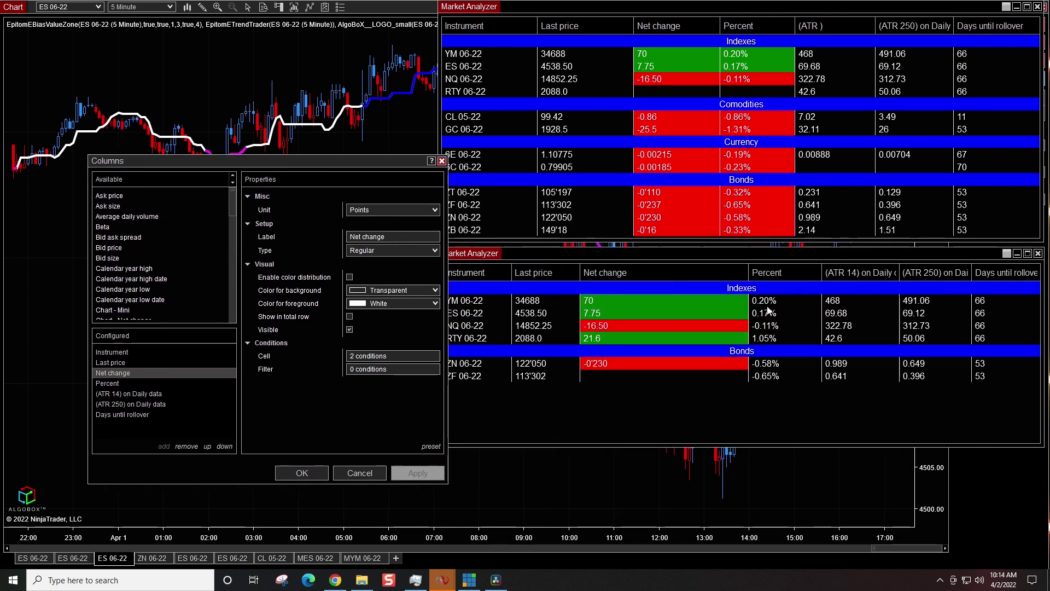
left_click_drag(323, 163, 503, 176)
left_click(282, 391)
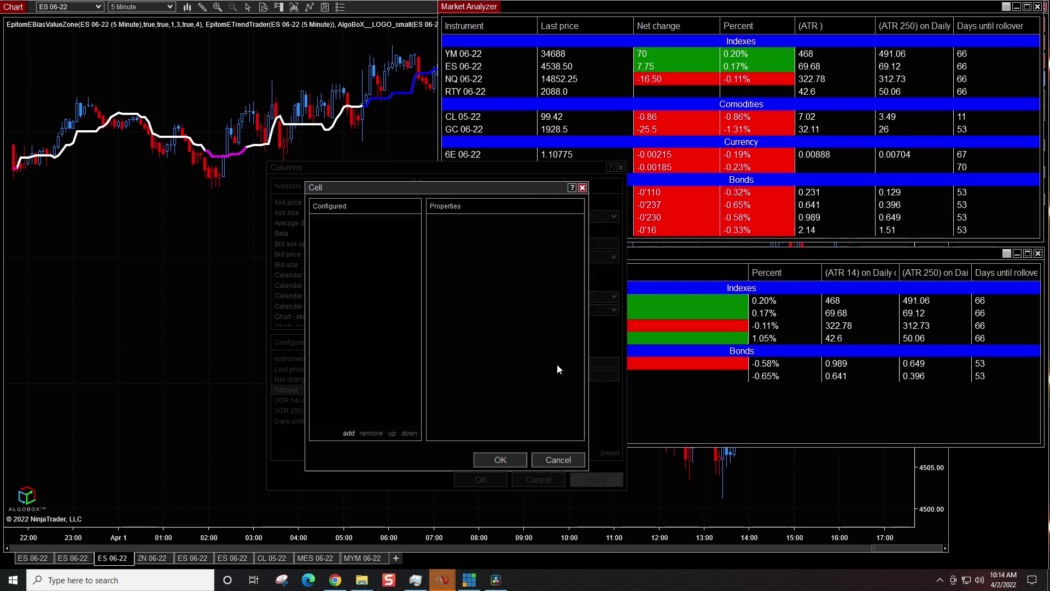
left_click(556, 363)
left_click(348, 433)
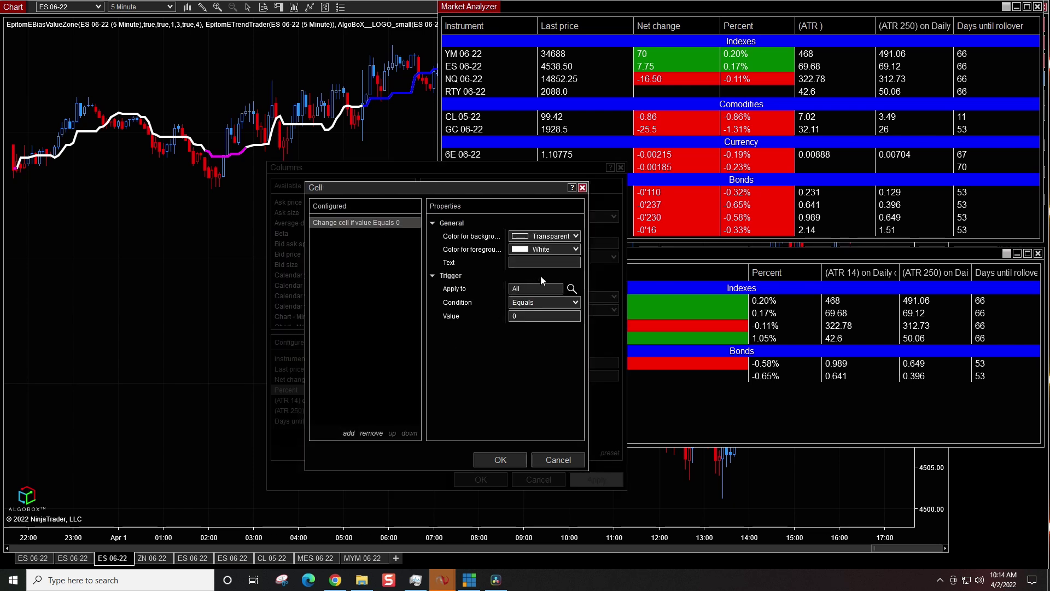
Step: Give the Percent cell condition a Red background and set it to trigger on values Less than 0
left_click(547, 236)
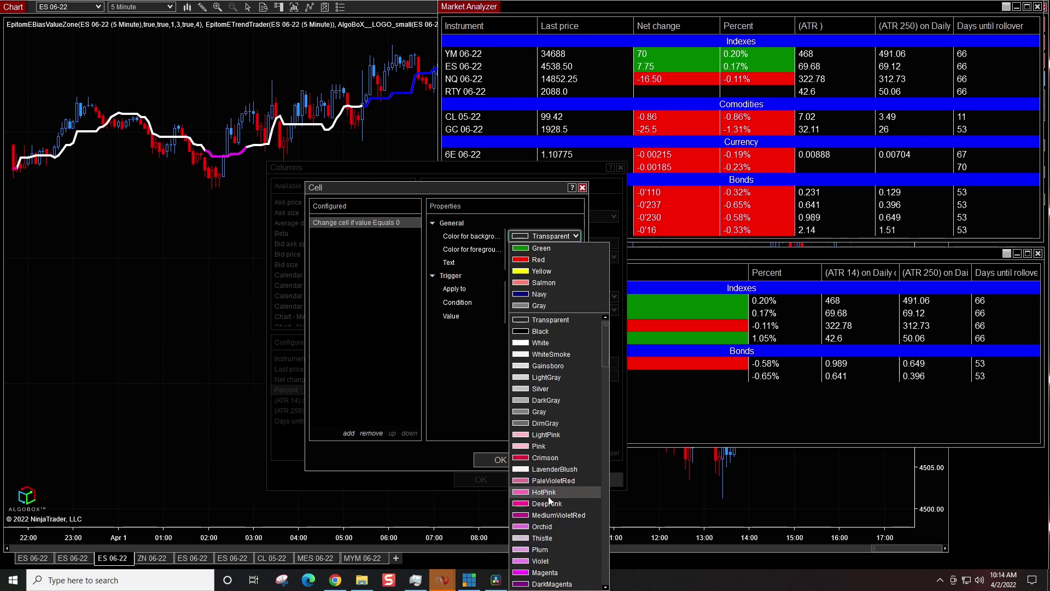
scroll(547, 505, "down", 20)
scroll(547, 505, "down", 10)
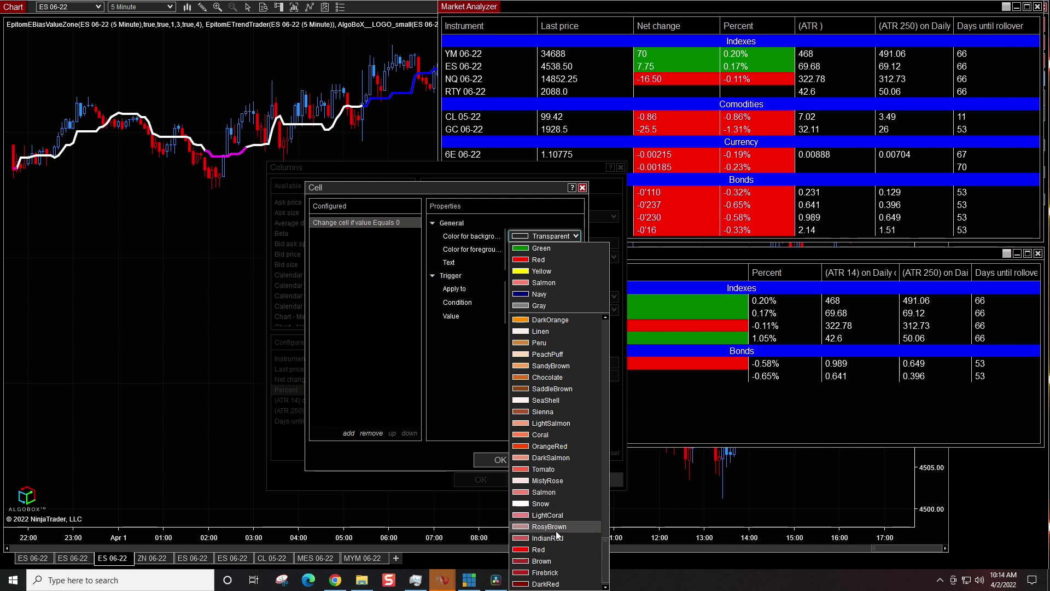
scroll(542, 492, "down", 1)
left_click(537, 537)
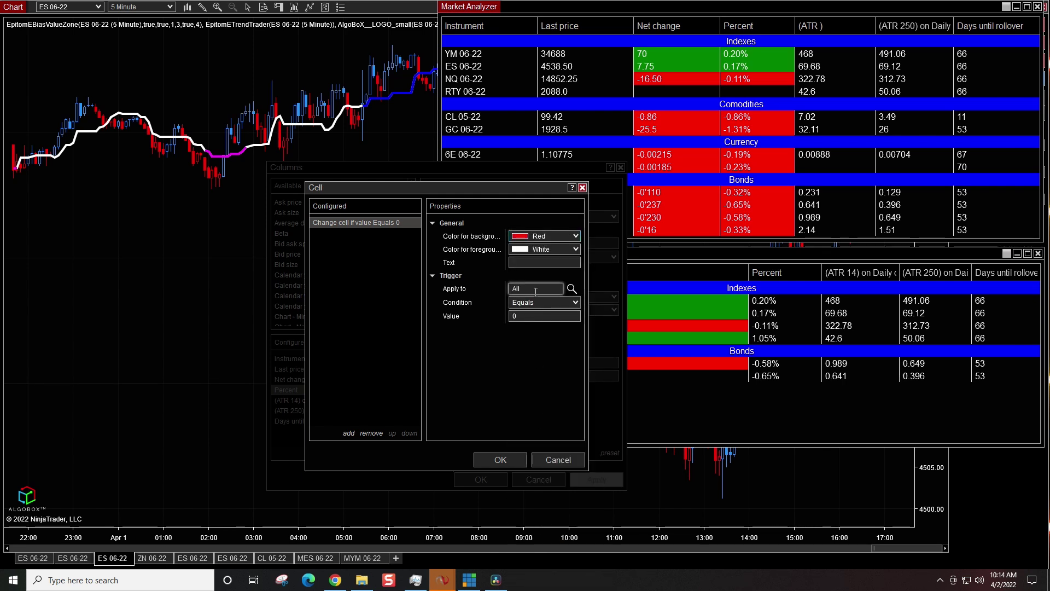
left_click(574, 302)
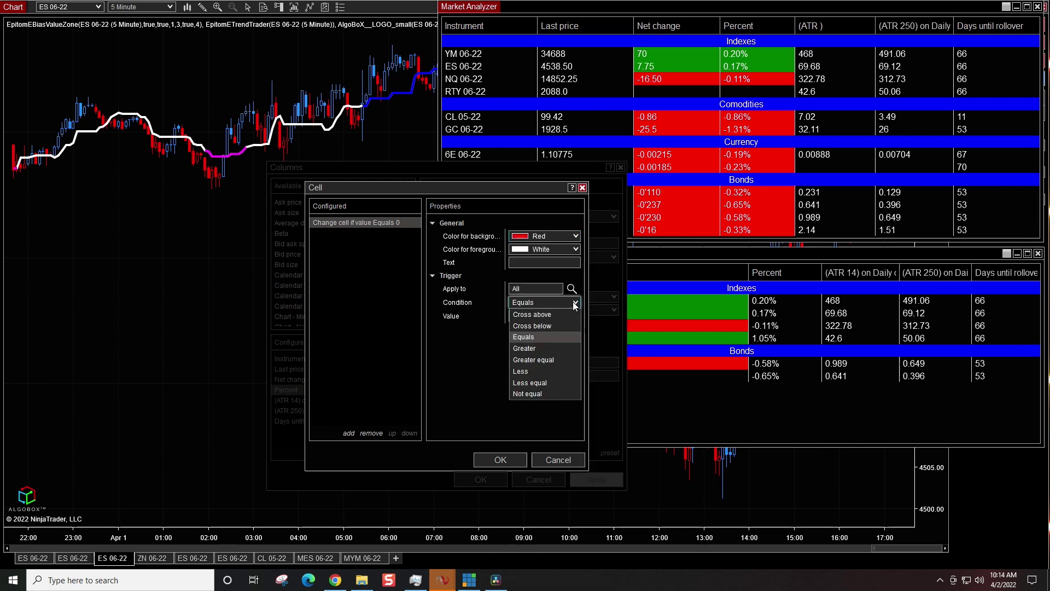
left_click(536, 373)
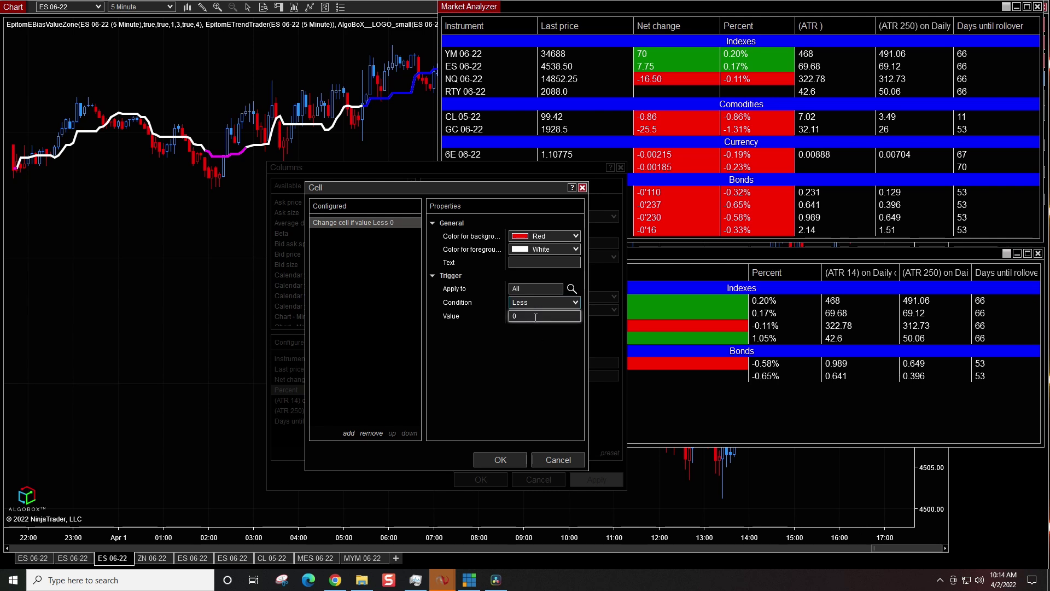
Step: Add a second Percent cell condition with a Green background for values Greater than 0, and apply the column settings
left_click(349, 432)
left_click(572, 236)
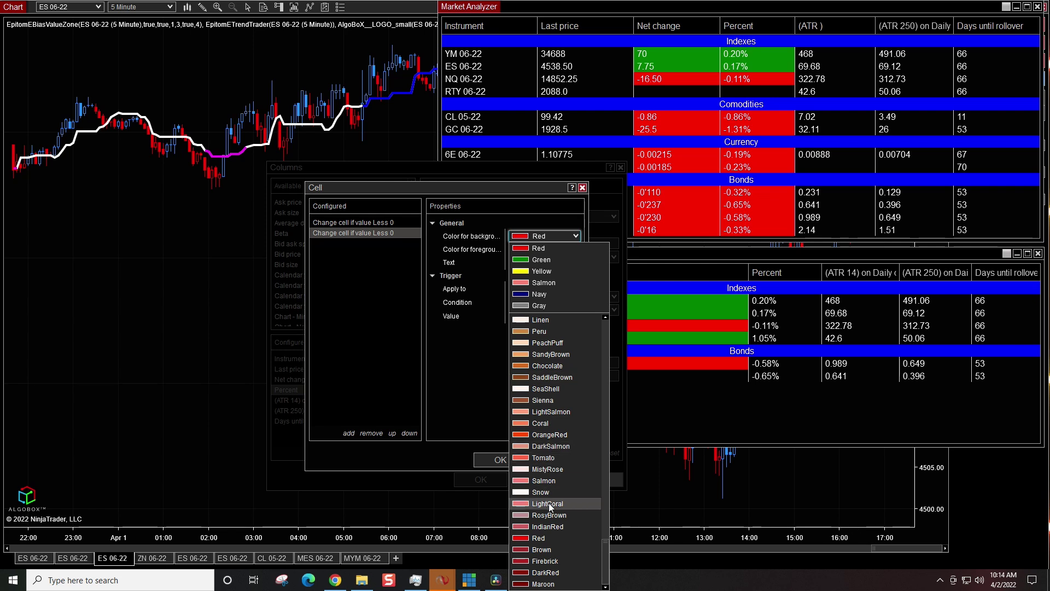
scroll(549, 507, "up", 8)
scroll(549, 482, "up", 5)
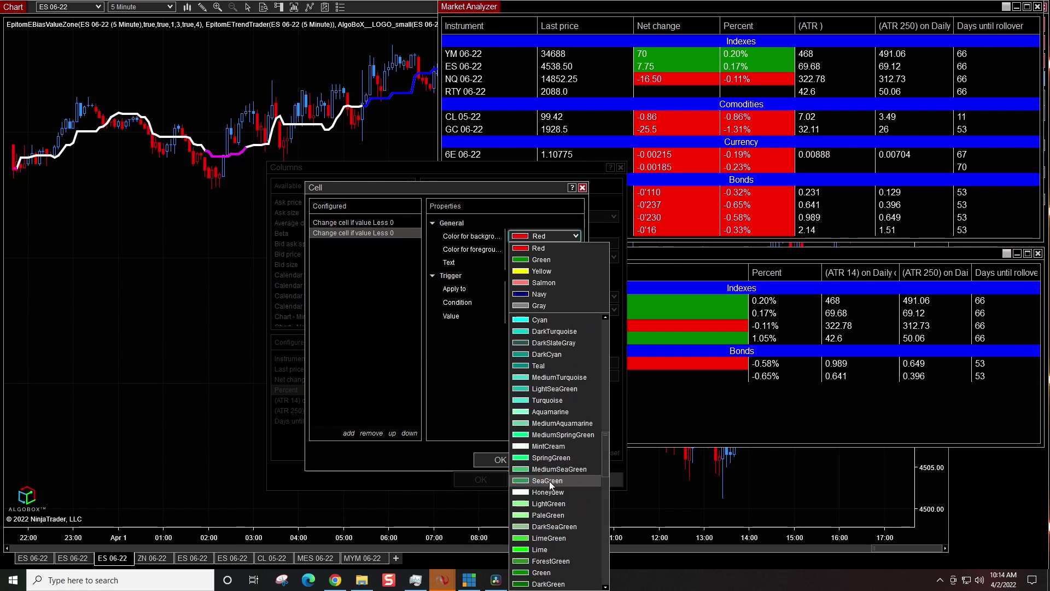
left_click(553, 571)
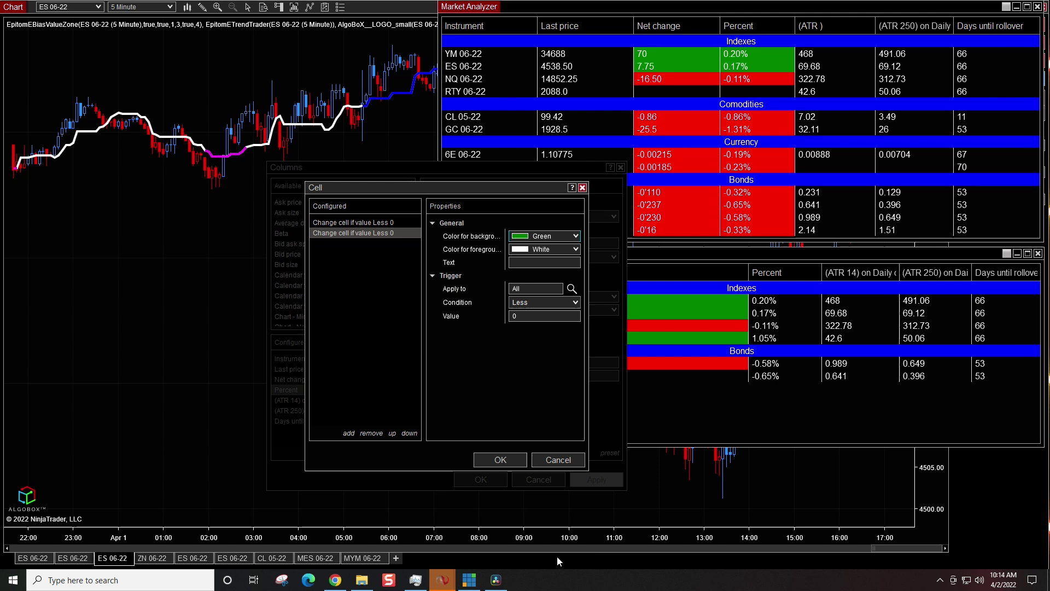
left_click(552, 304)
left_click(534, 352)
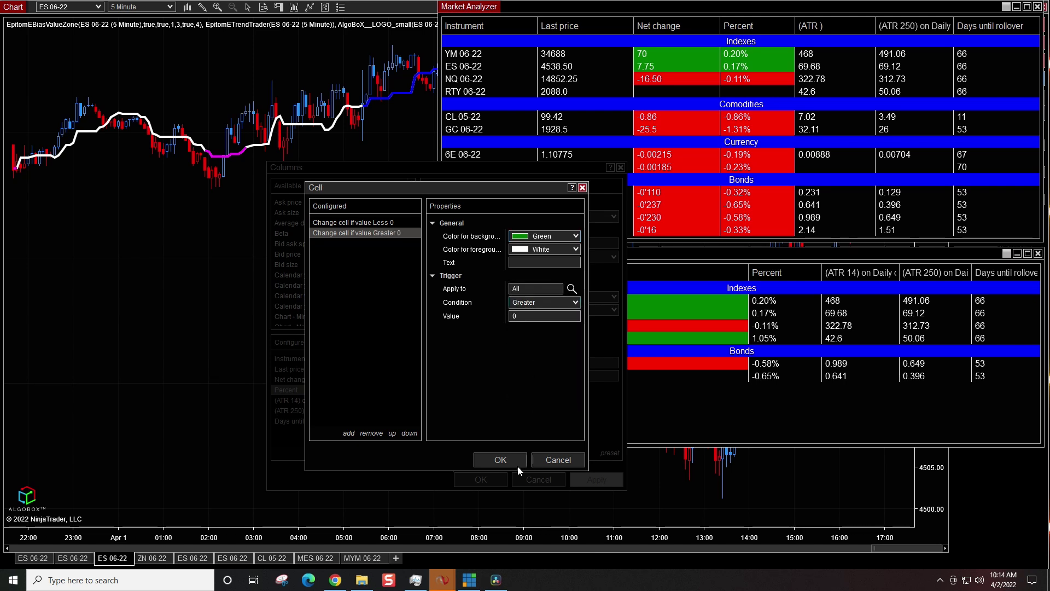
left_click(504, 461)
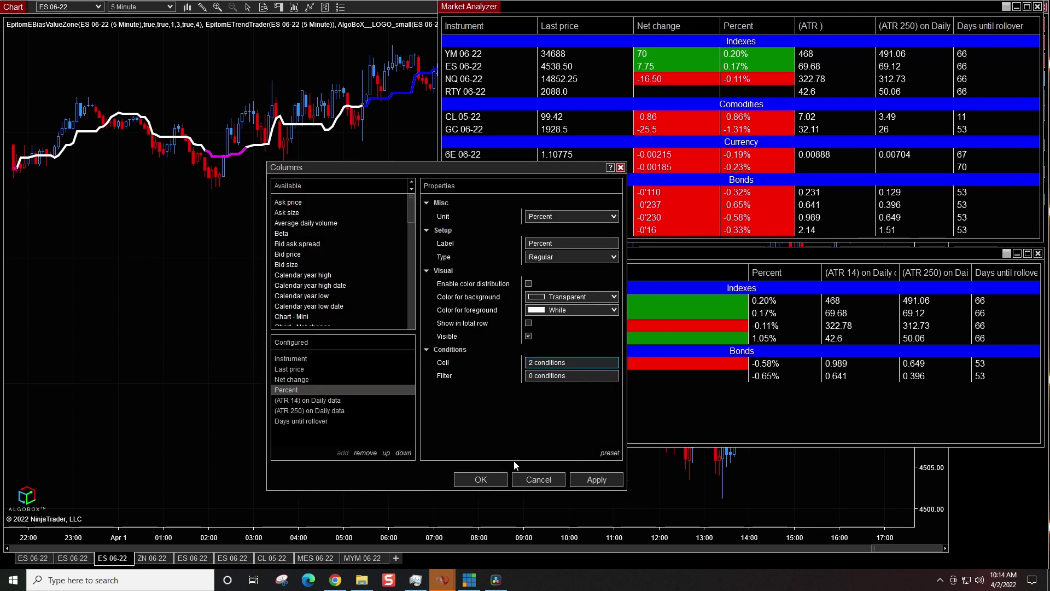
left_click(593, 482)
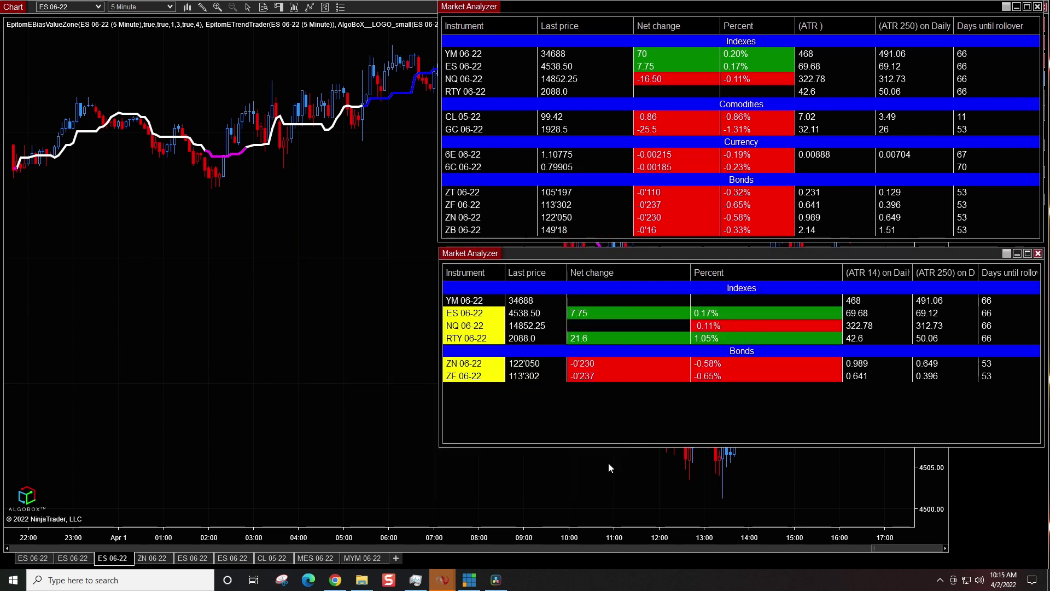
left_click(481, 480)
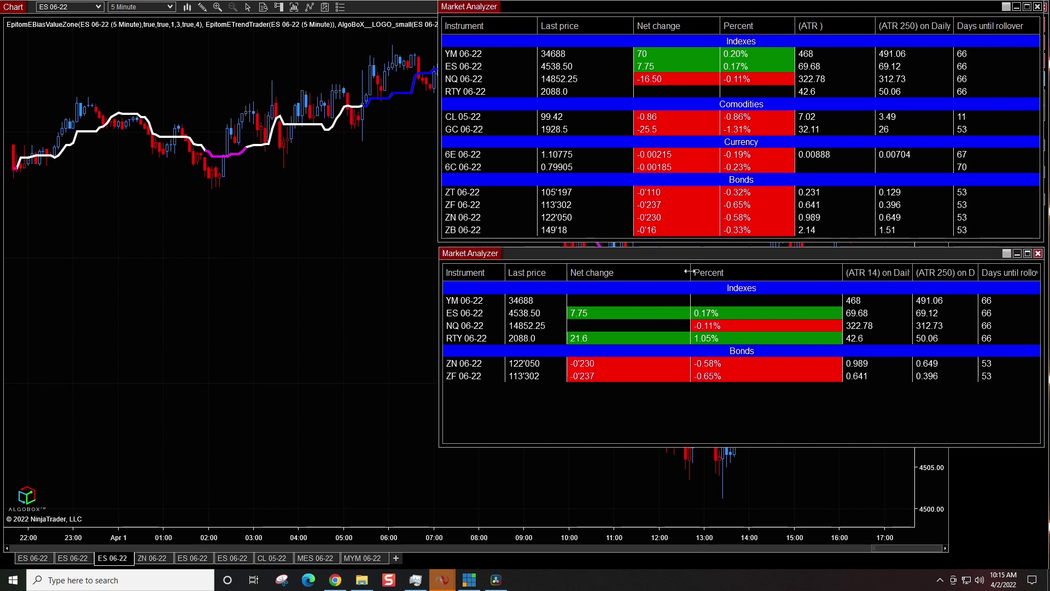
Step: Narrow the Net change, Percent, ATR 14 and ATR 250 columns in the new Market Analyzer
left_click_drag(690, 274, 620, 279)
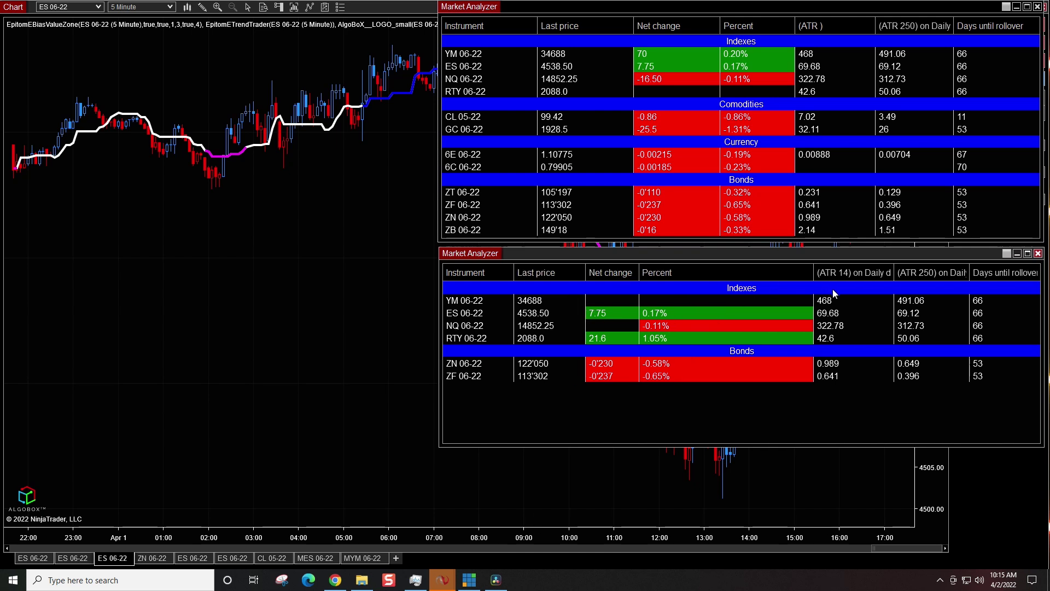
left_click_drag(813, 274, 687, 268)
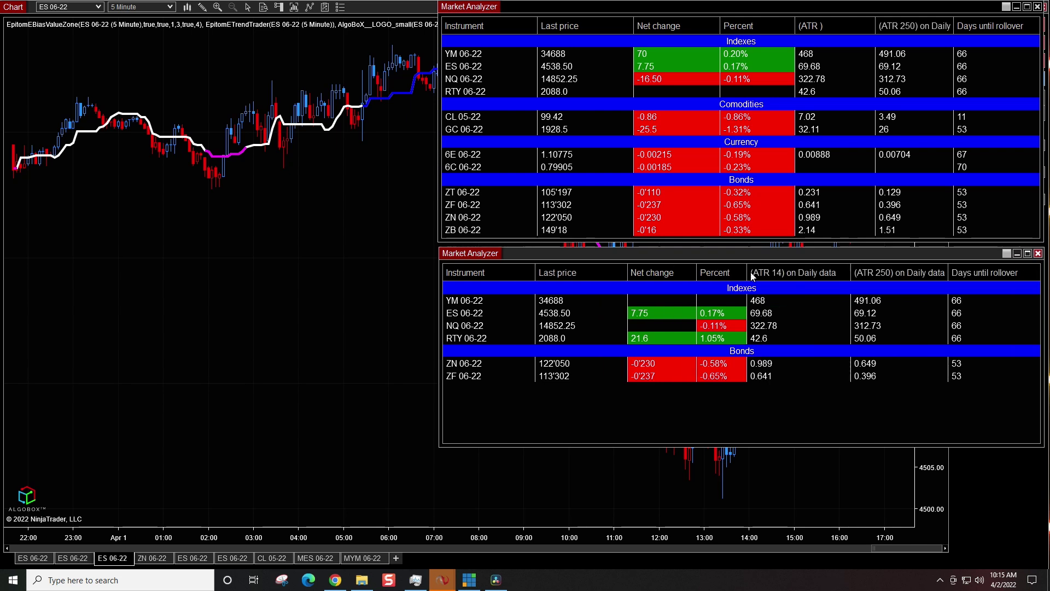
left_click_drag(850, 272, 820, 278)
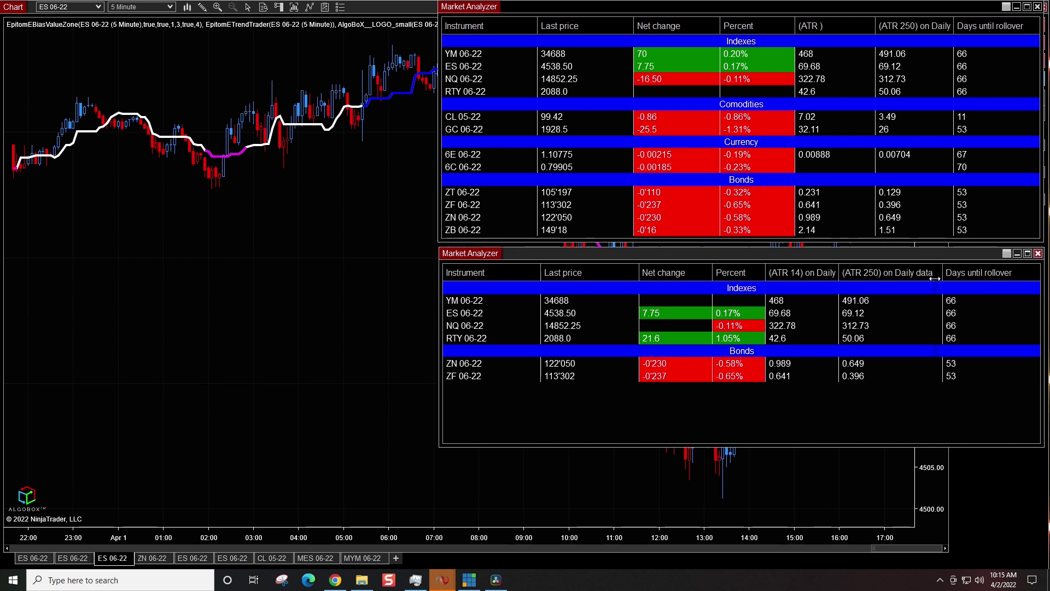
left_click_drag(935, 279, 917, 280)
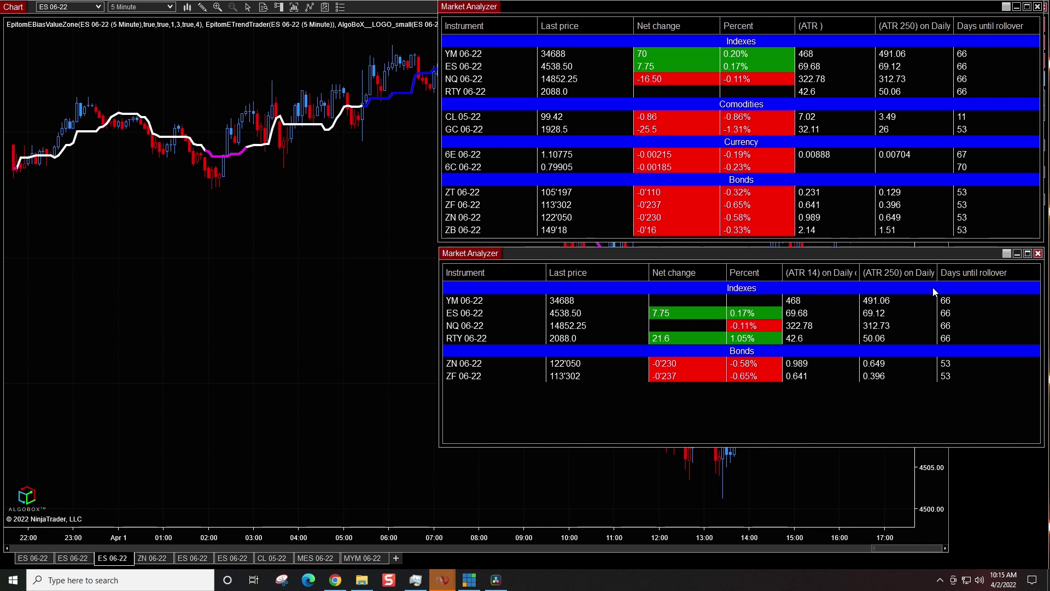
mouse_move(441, 405)
left_mouse_down()
mouse_move(619, 418)
mouse_move(441, 412)
left_mouse_up()
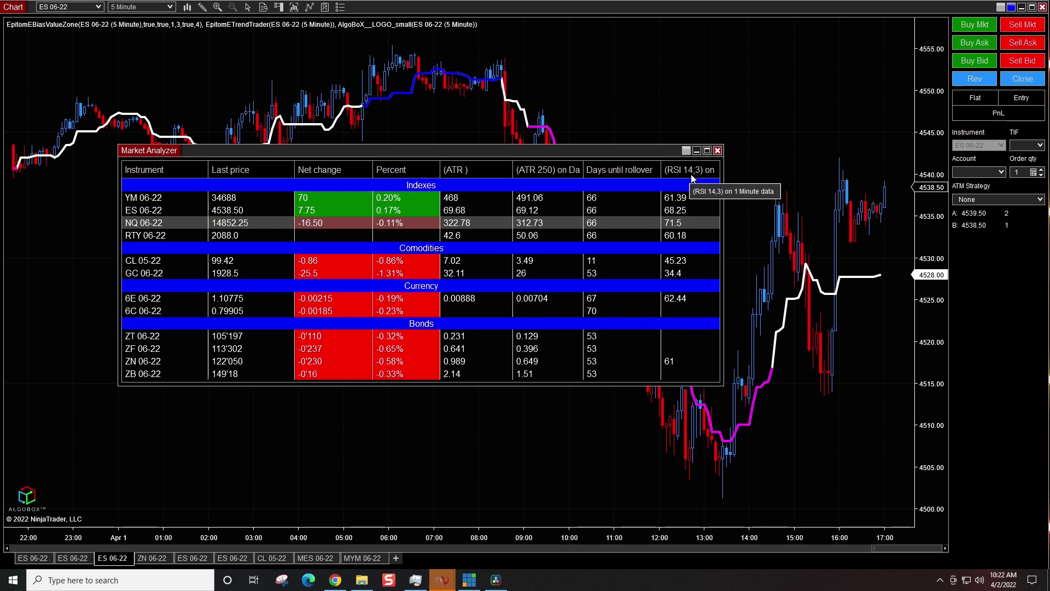
Step: Examine the Indicator column type and the configured RSI column's parameters, data series and time frame, and leave the column settings unchanged
right_click(632, 217)
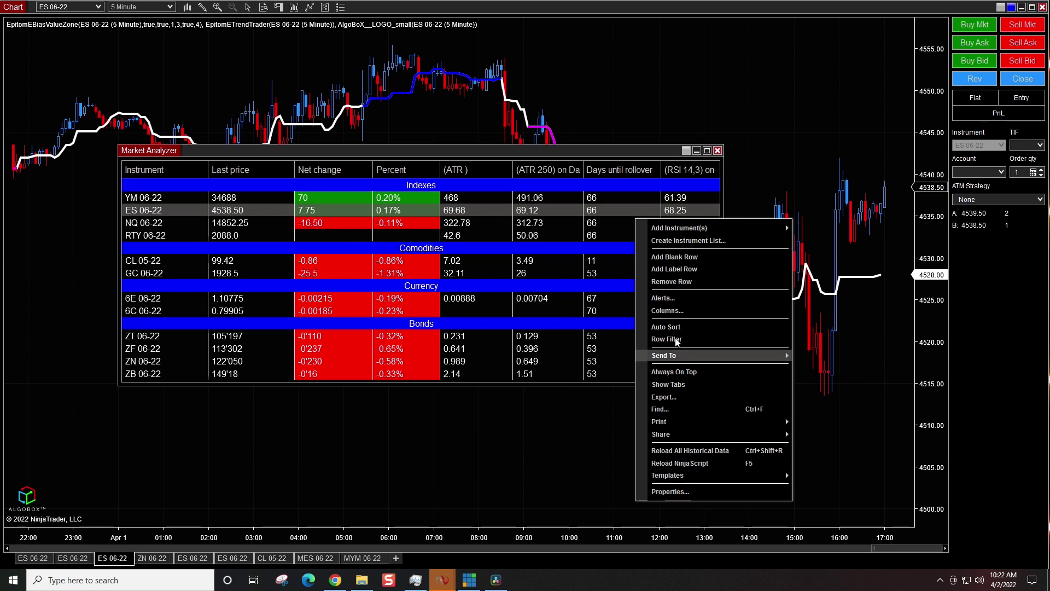
left_click(676, 311)
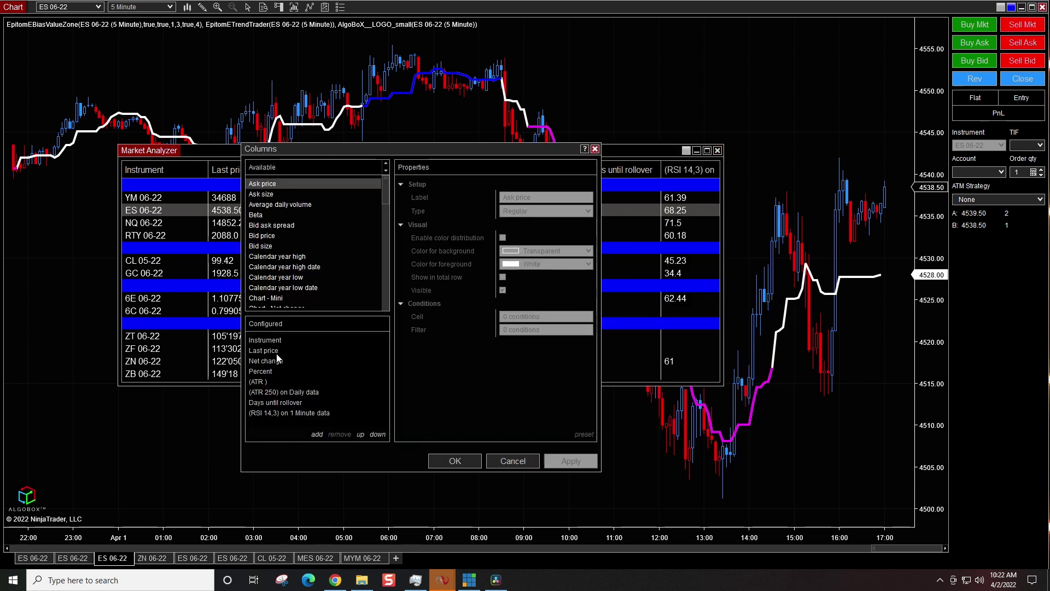
scroll(276, 296, "down", 3)
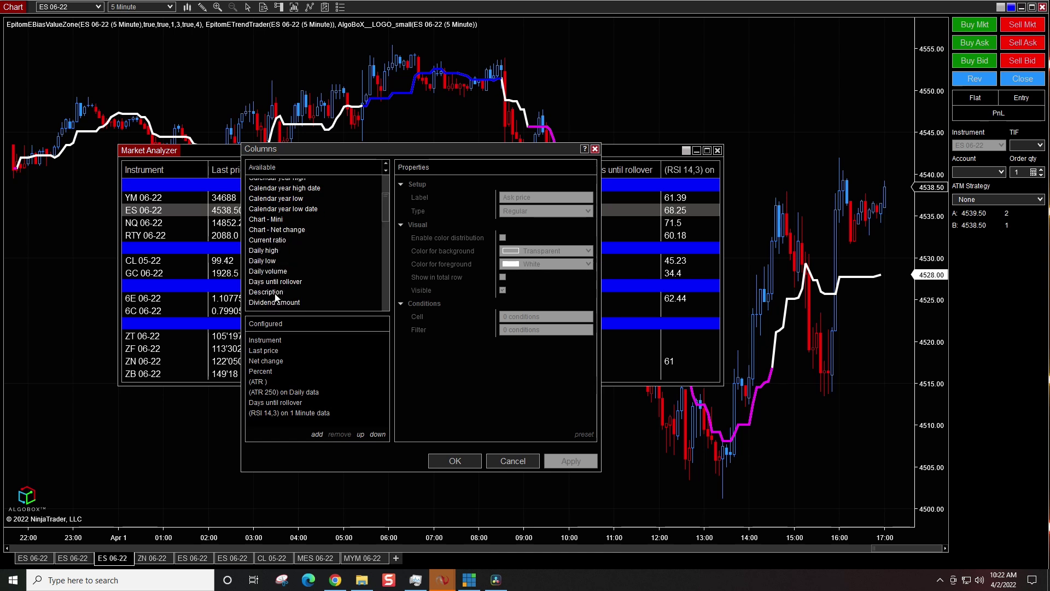
scroll(277, 296, "down", 4)
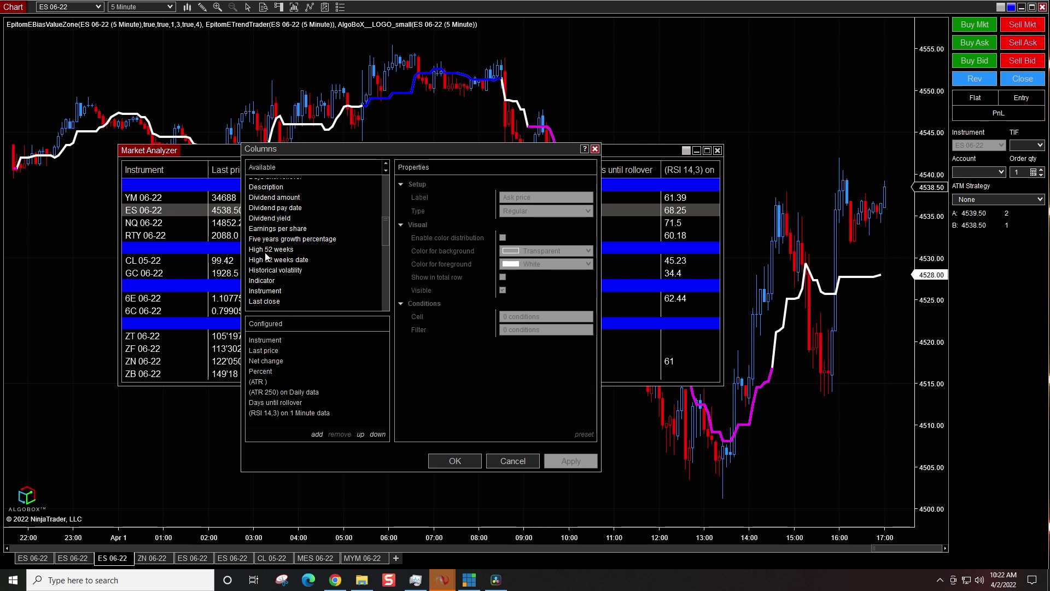
left_click(279, 280)
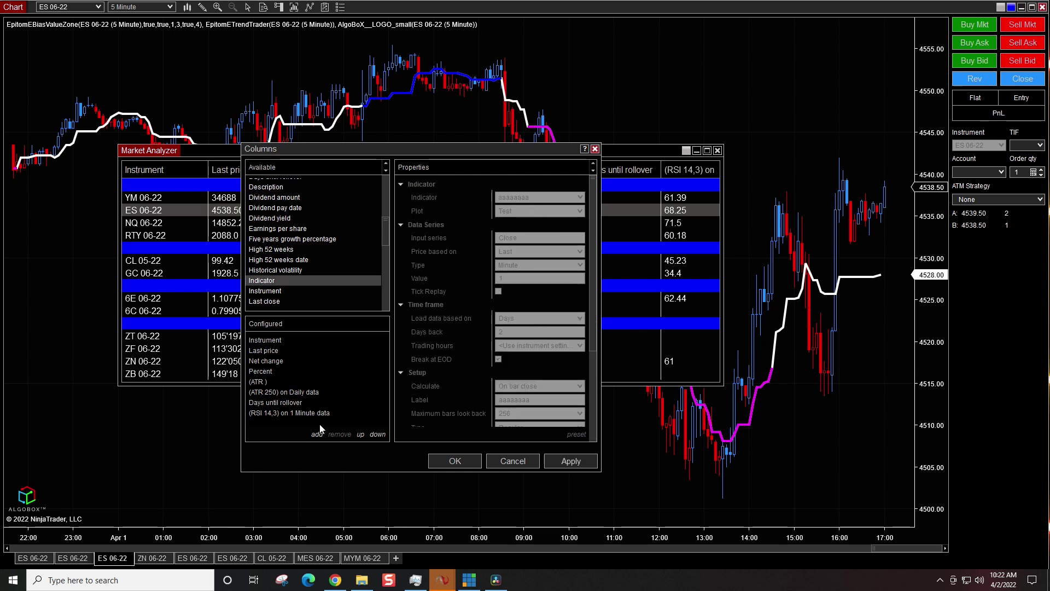
left_click(350, 413)
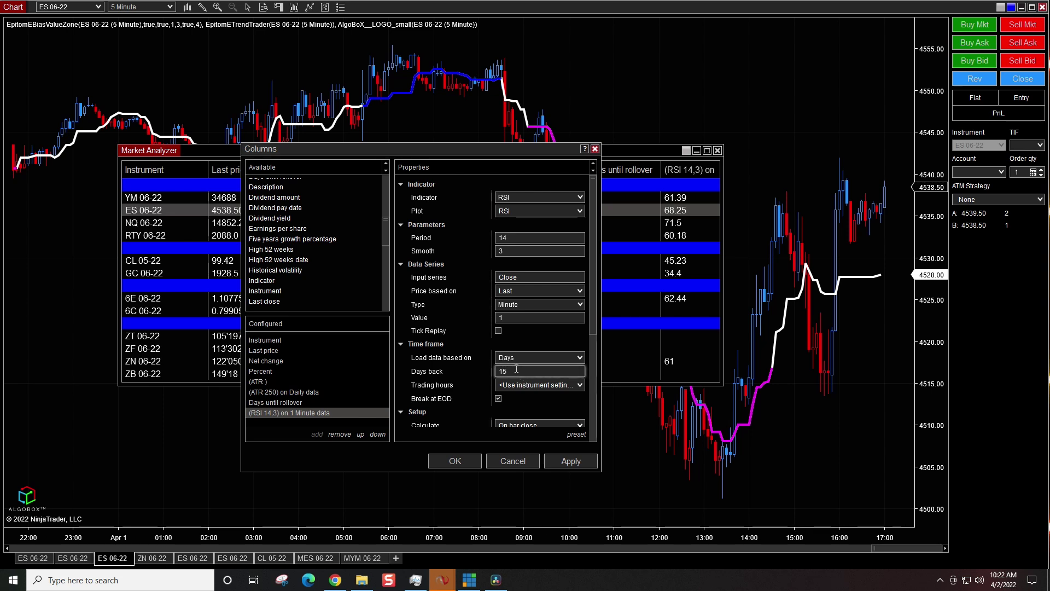
left_click(530, 462)
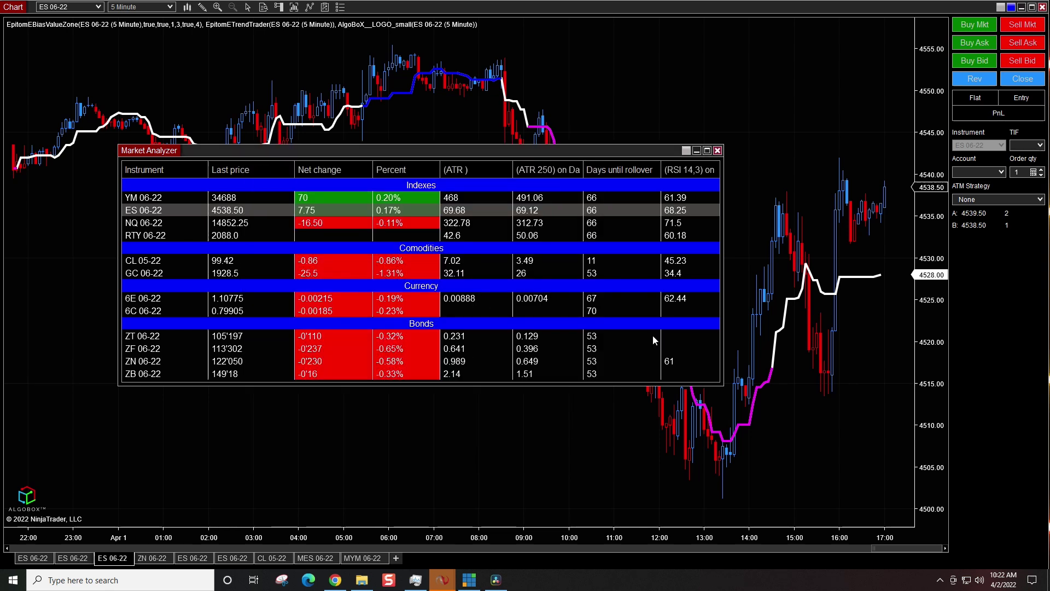
Step: Sort the Market Analyzer rows by the RSI column in descending order and enable Auto Sort
left_click(685, 173)
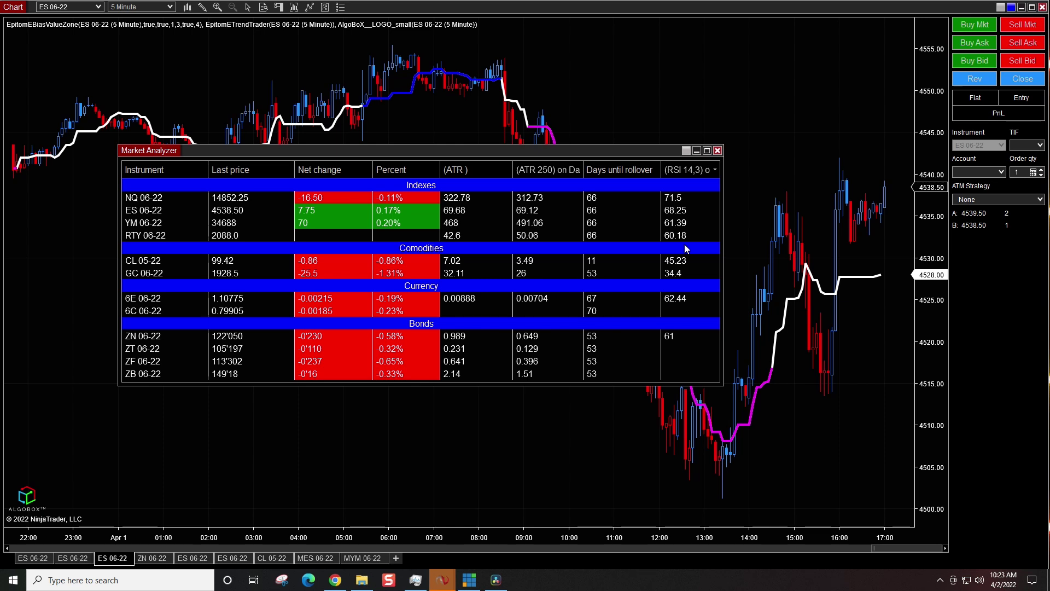
right_click(682, 211)
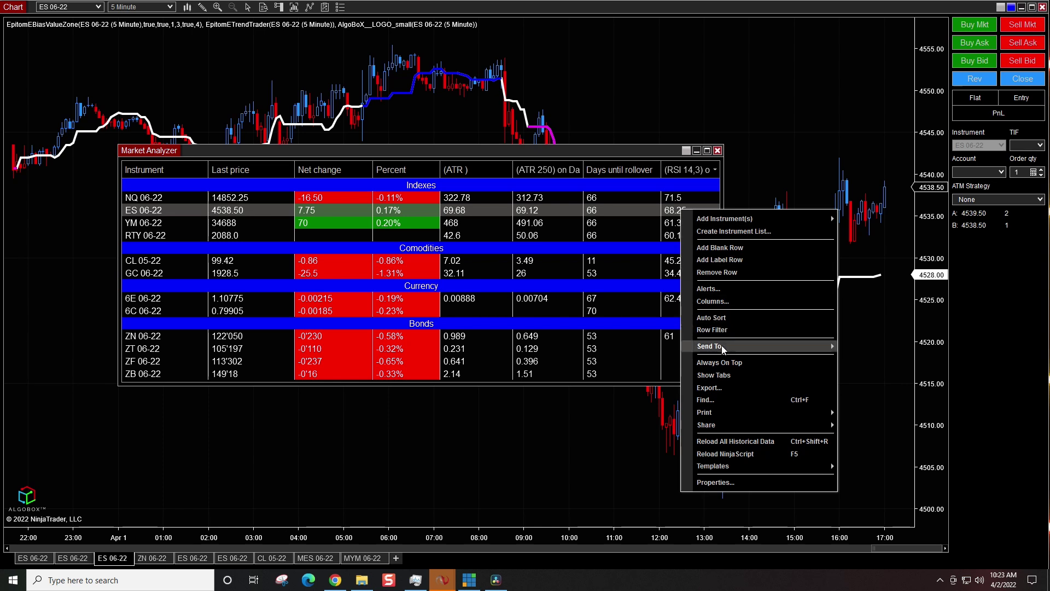
left_click(713, 318)
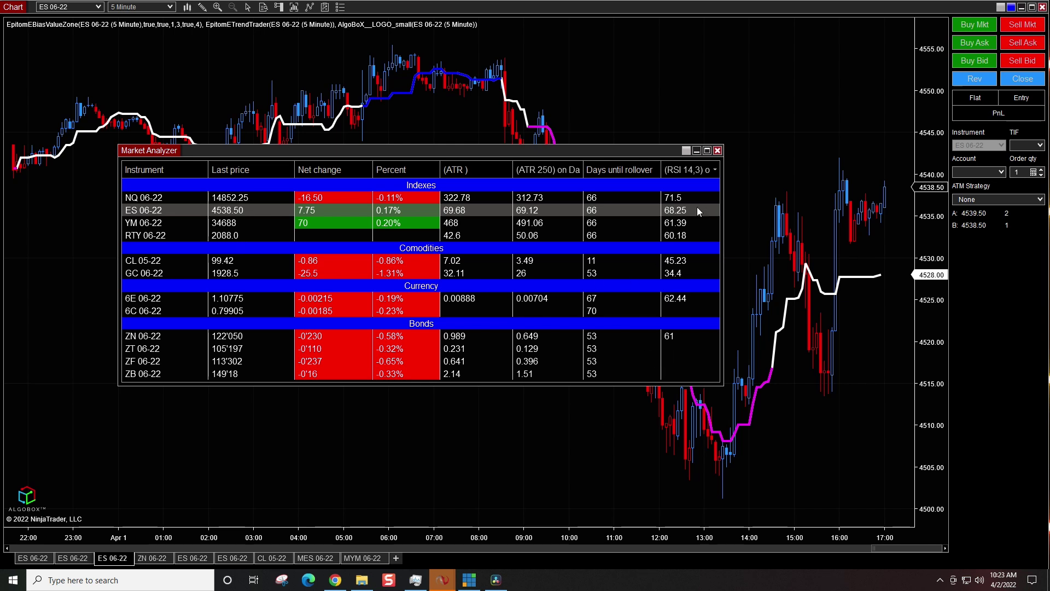
Step: Add a cell condition to the RSI 14,3 column in the Market Analyzer's column settings
right_click(675, 203)
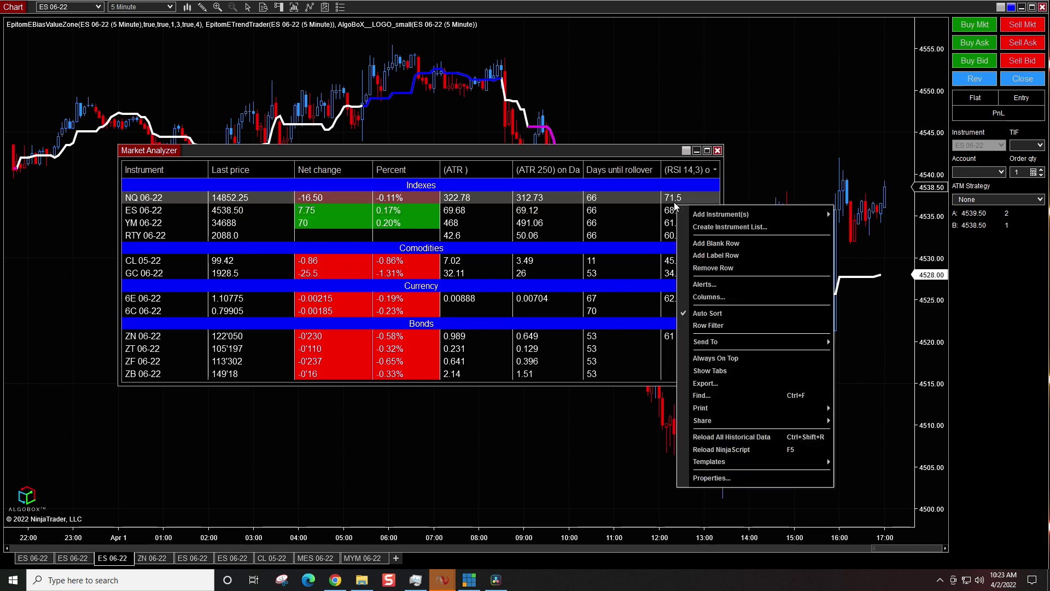
left_click(710, 297)
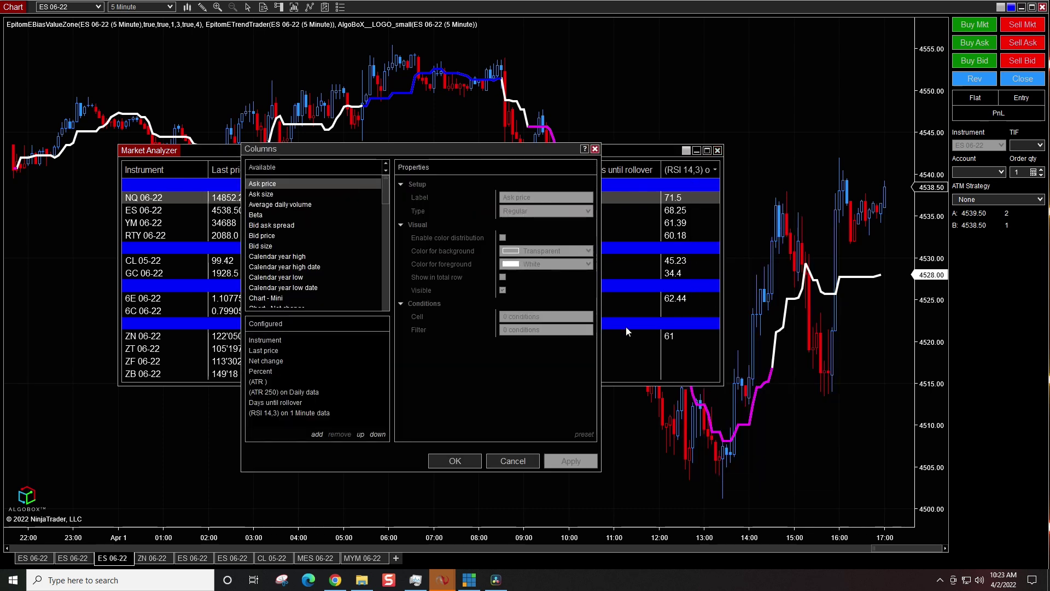
left_click(284, 414)
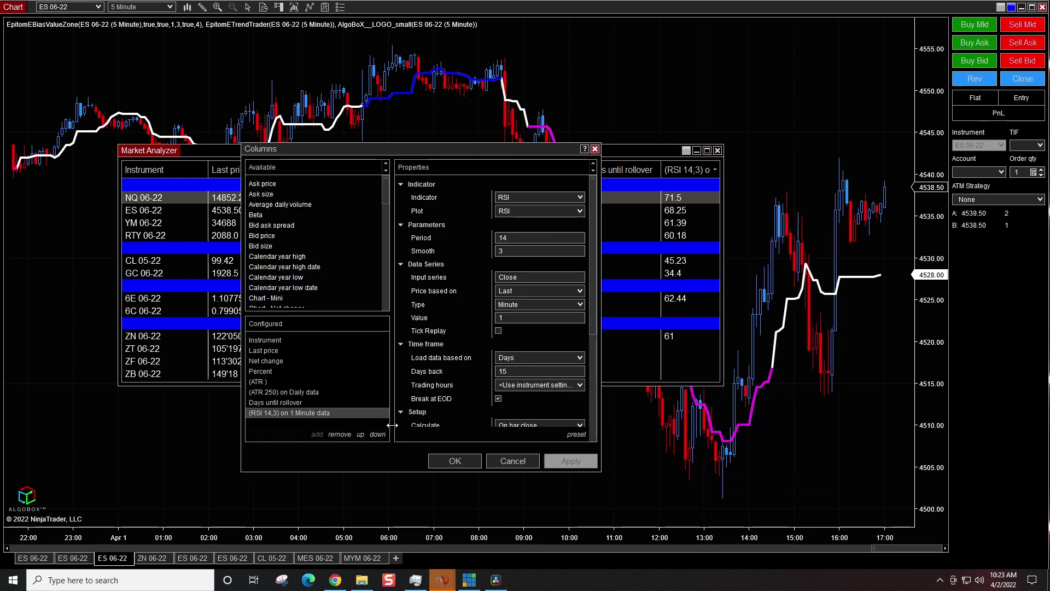
scroll(539, 403, "down", 3)
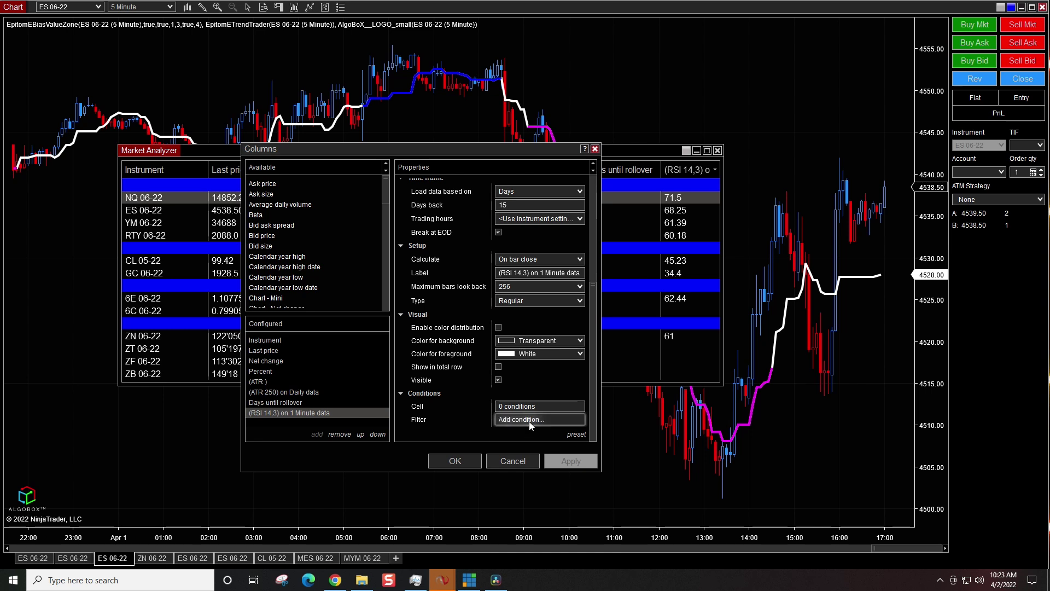
left_click(531, 407)
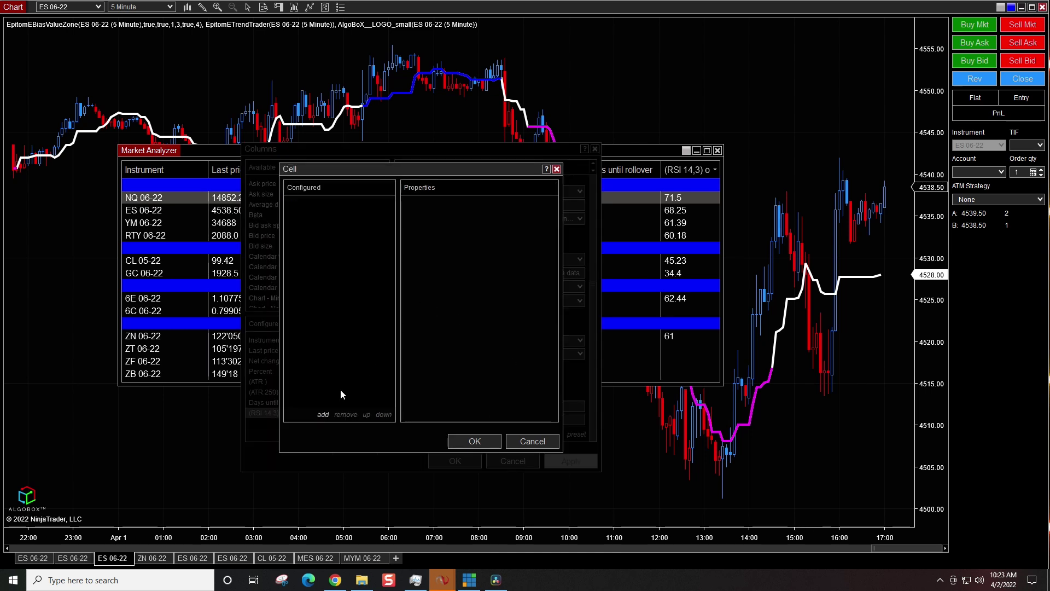
left_click(323, 414)
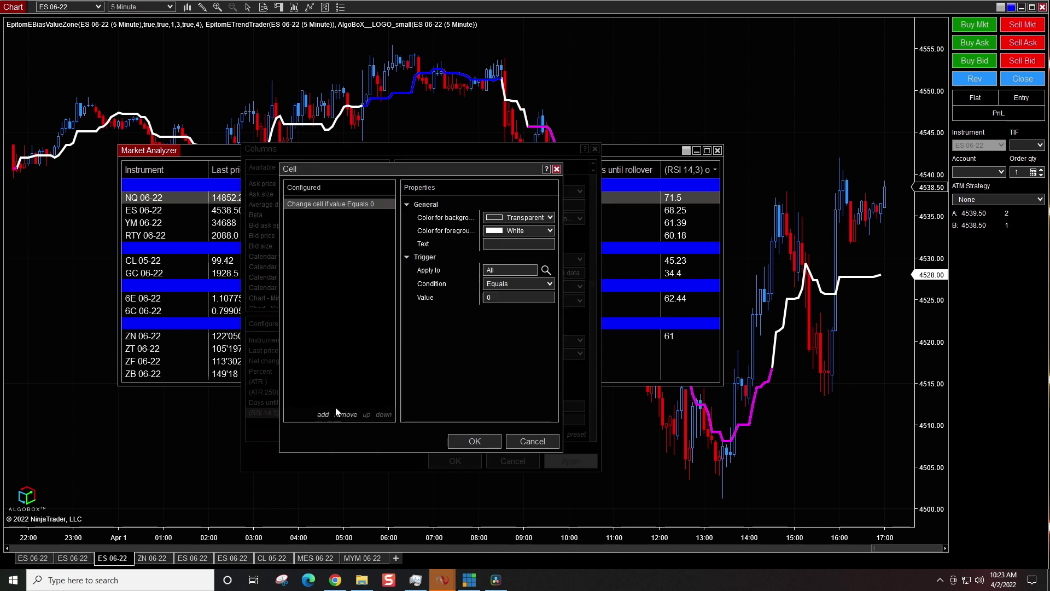
Step: Give the RSI cell condition a Red background, set it to trigger on values Less than 70, and apply the column settings
left_click(548, 217)
left_click(517, 243)
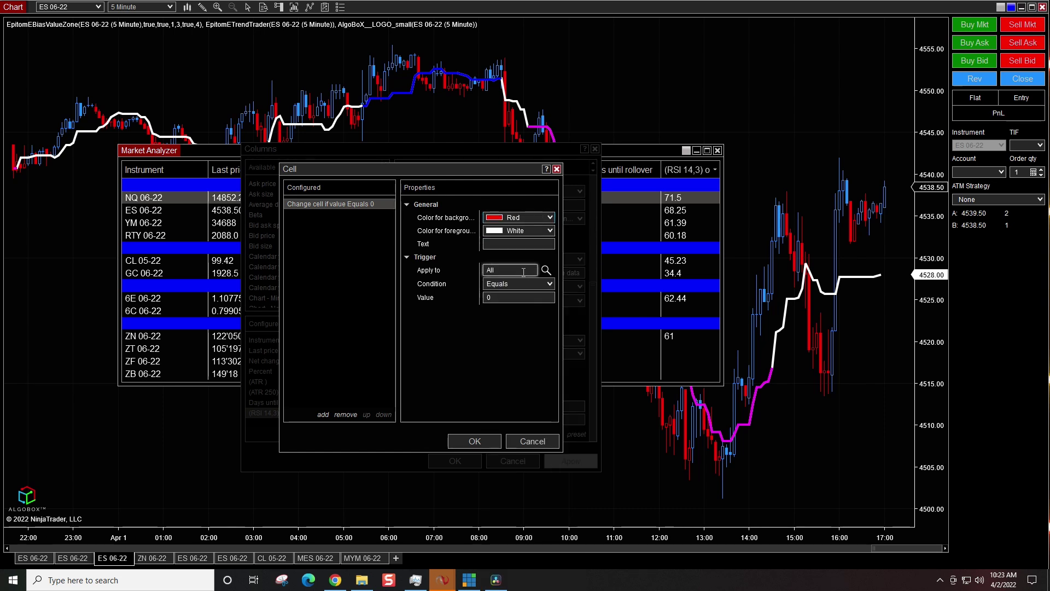
left_click(548, 283)
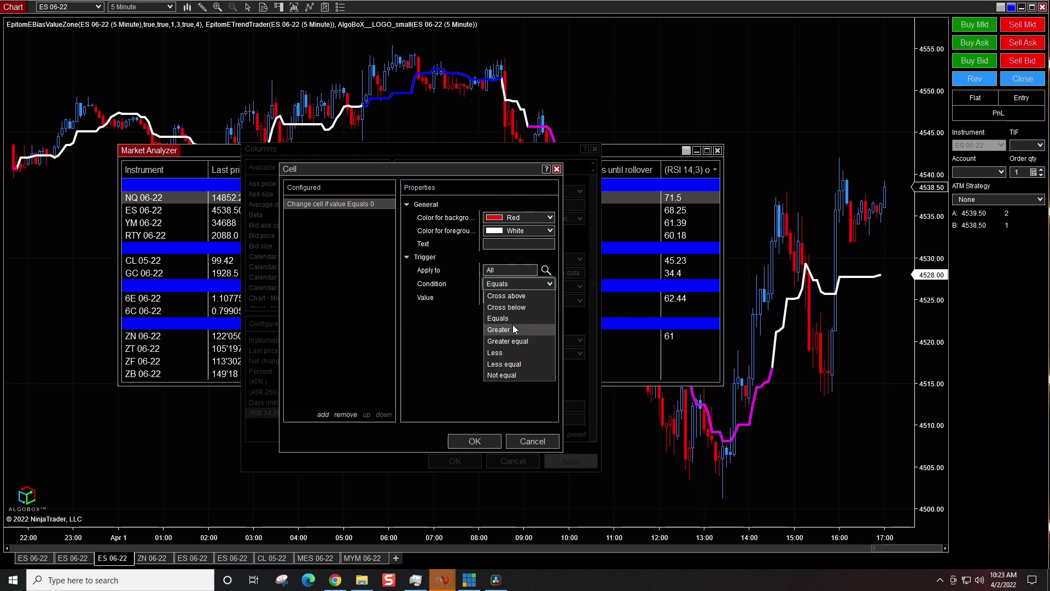
left_click(506, 352)
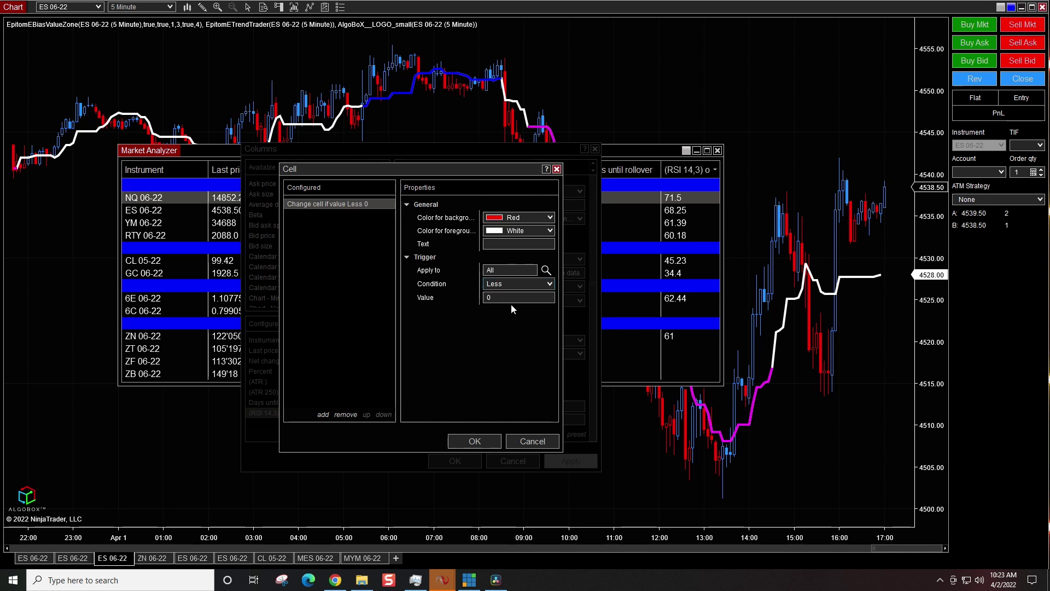
left_click(502, 299)
key("BackSpace")
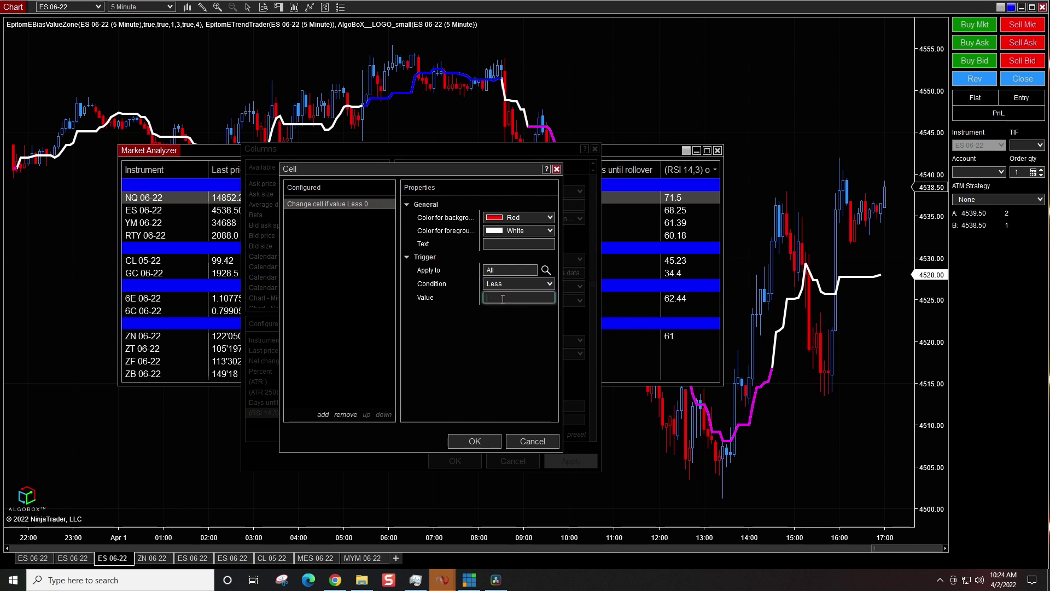
type("70")
left_click(480, 438)
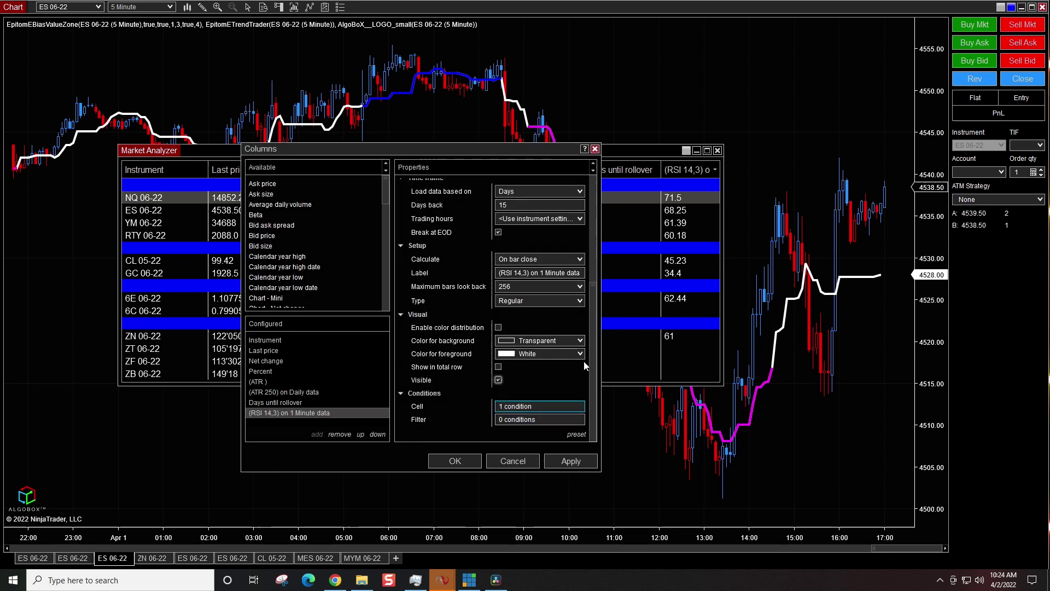
left_click(566, 468)
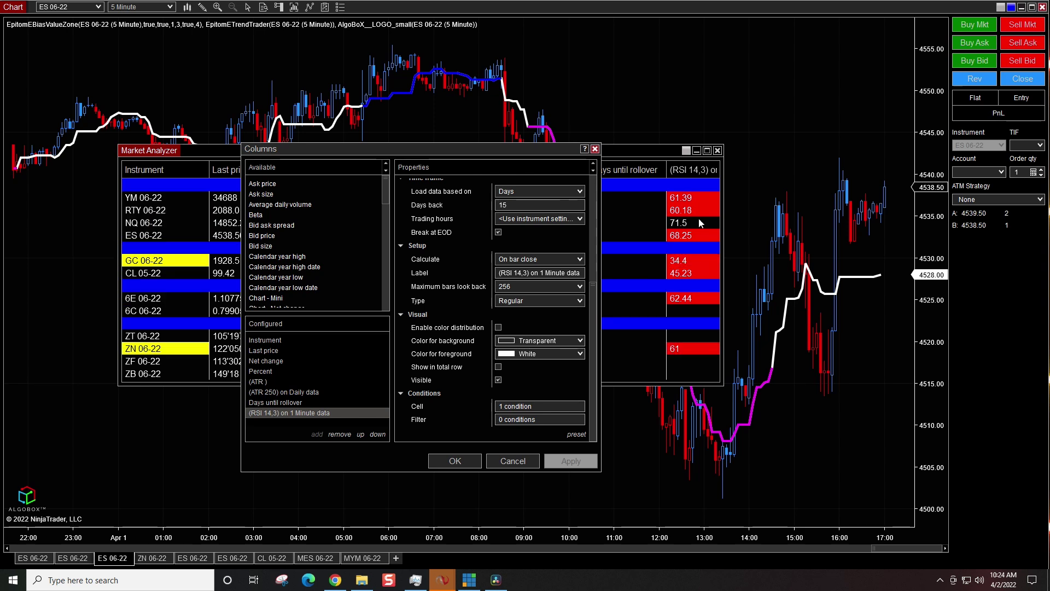
Step: Move the Columns dialog clear of the table to examine the RSI cell colouring, and close the dialog
left_click_drag(468, 149, 491, 317)
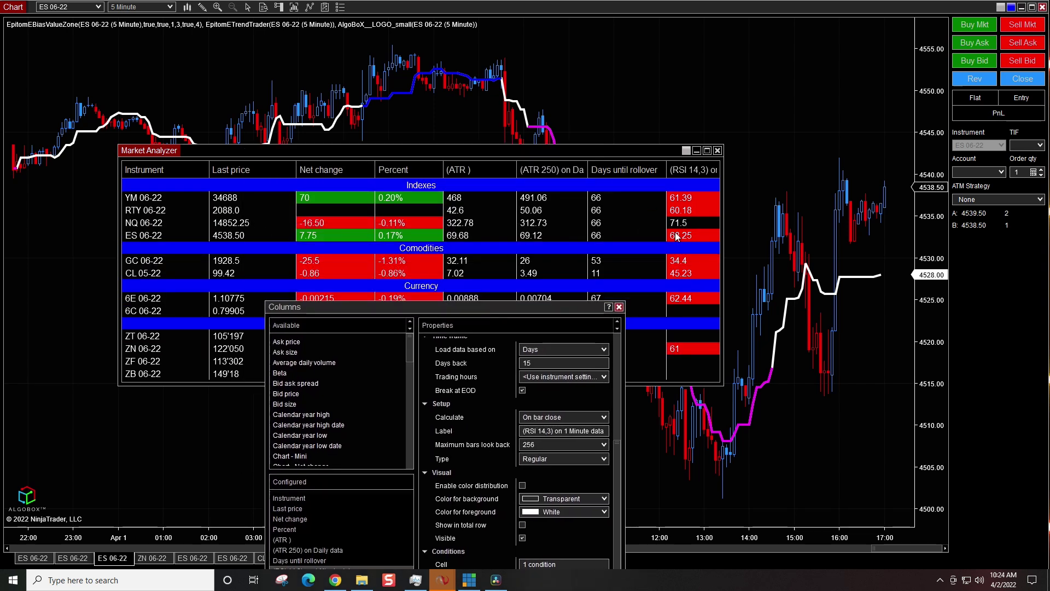
left_click_drag(520, 306, 528, 130)
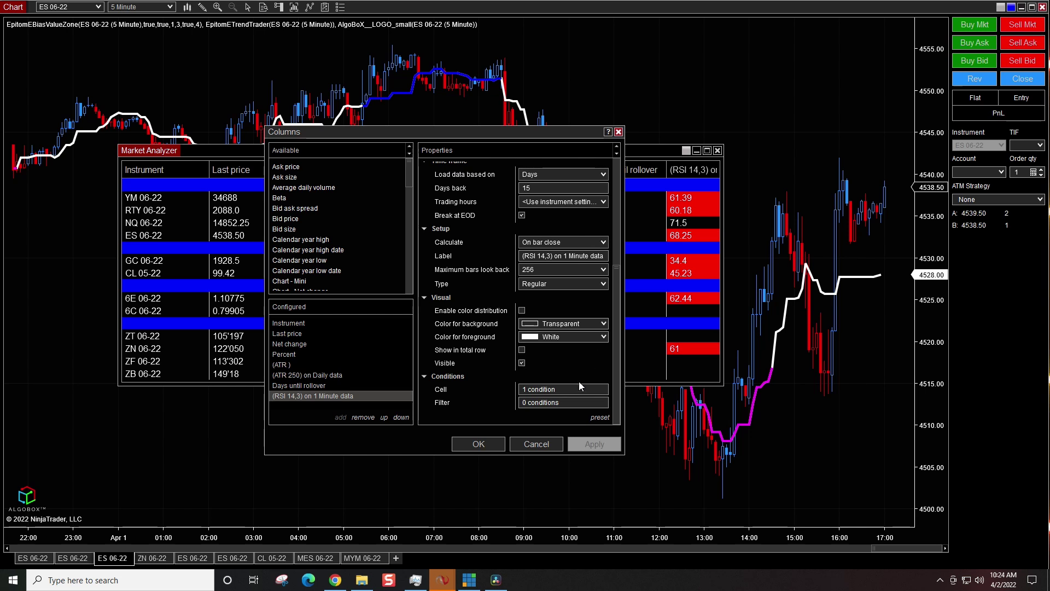
left_click(538, 444)
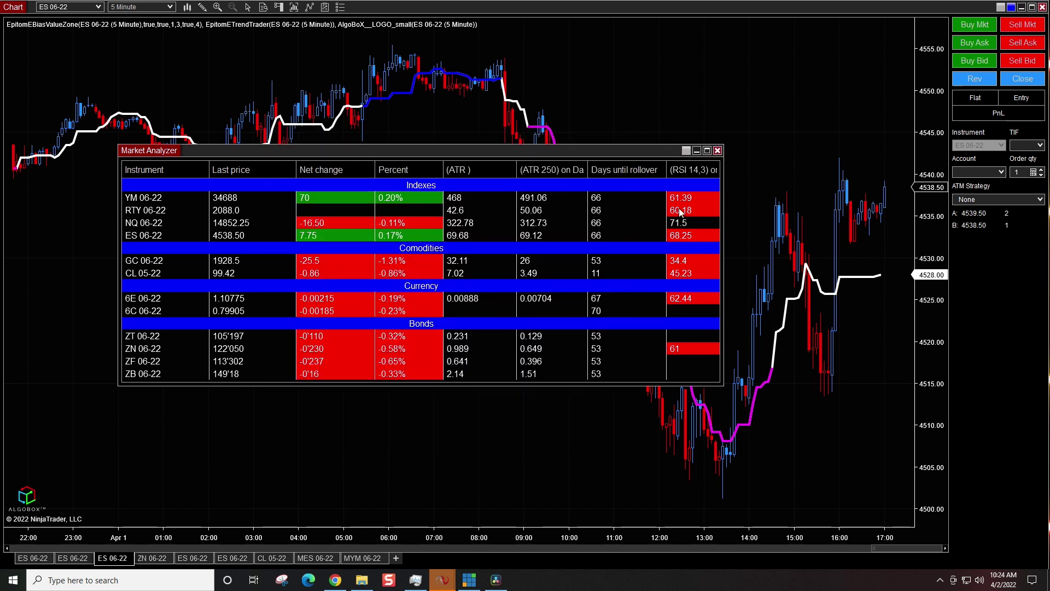